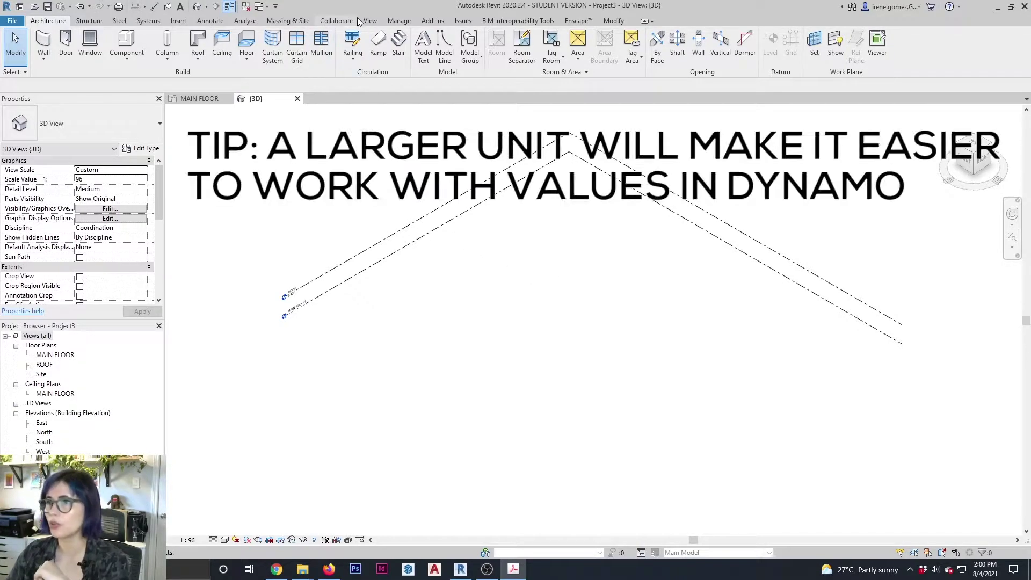
Launch Dynamo from Revit's Manage tab and start a new blank graph
{"action": "left_click", "coordinate": [402, 21]}
{"action": "left_click", "coordinate": [978, 45]}
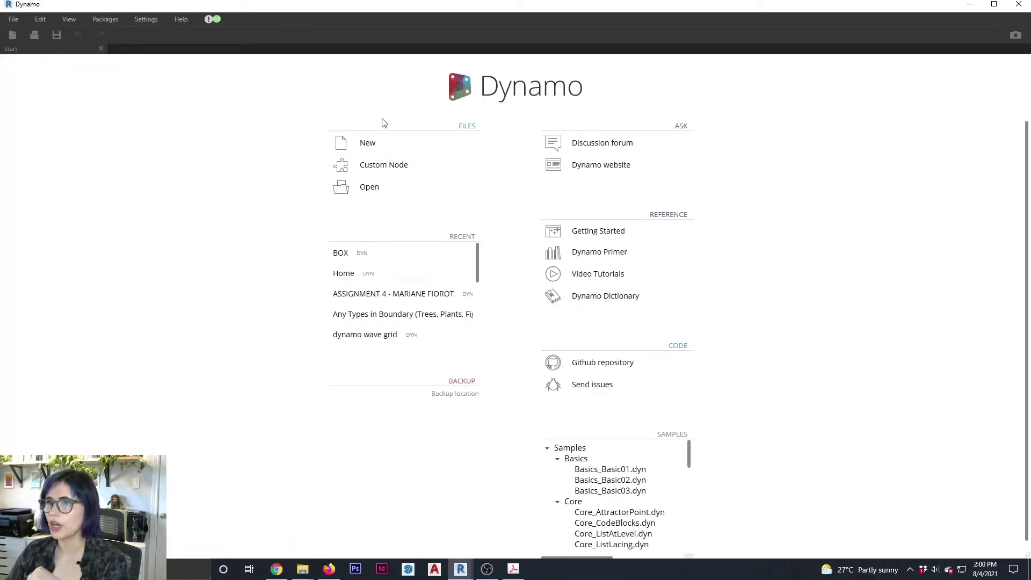
{"action": "left_click", "coordinate": [385, 145]}
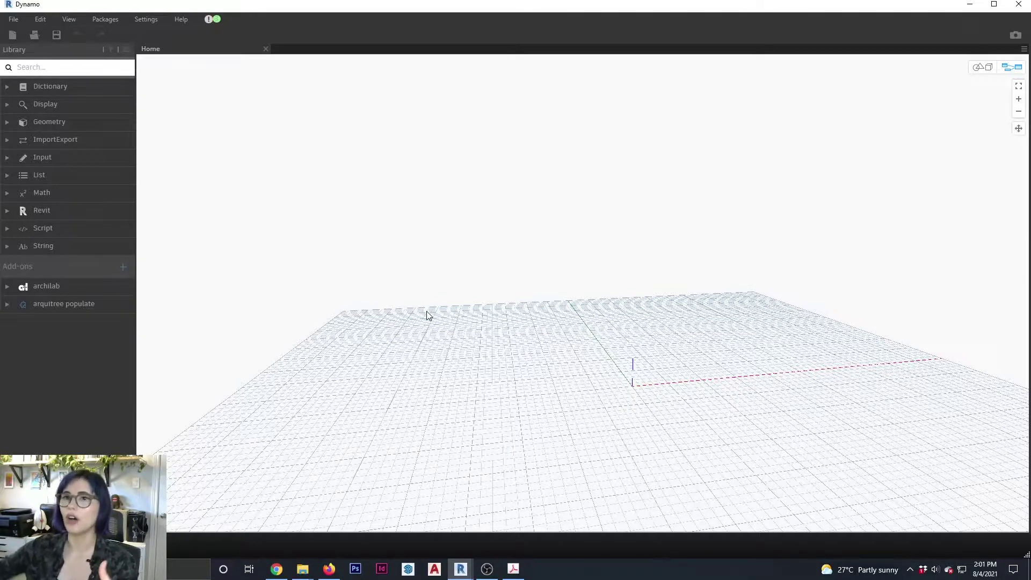
{"action": "left_click", "coordinate": [104, 72]}
Add a Sequence node and position it on the canvas
{"action": "type", "text": "SEQUENCE"}
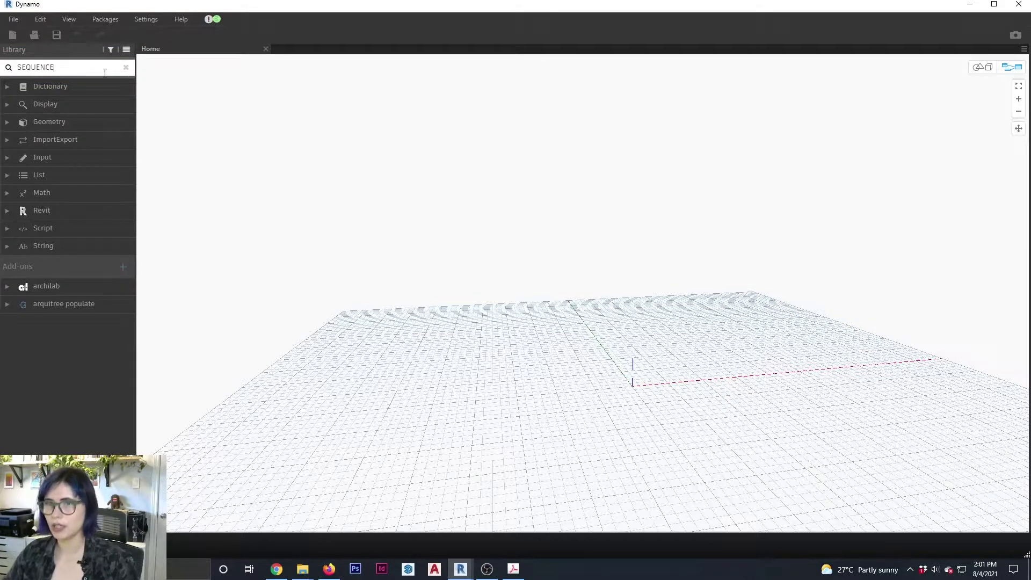
{"action": "key", "text": "Return"}
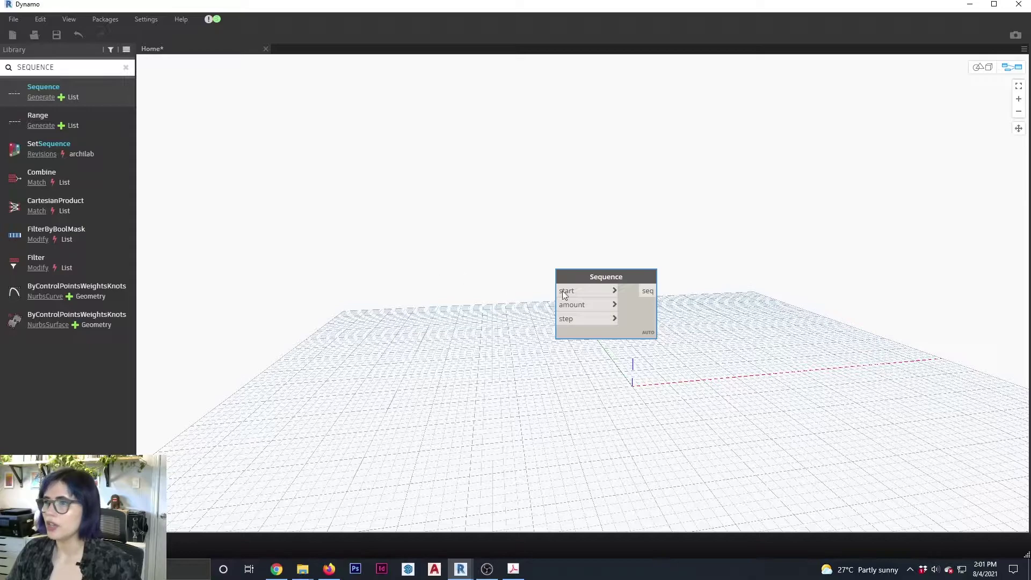
{"action": "left_click_drag", "start_coordinate": [618, 275], "coordinate": [478, 235]}
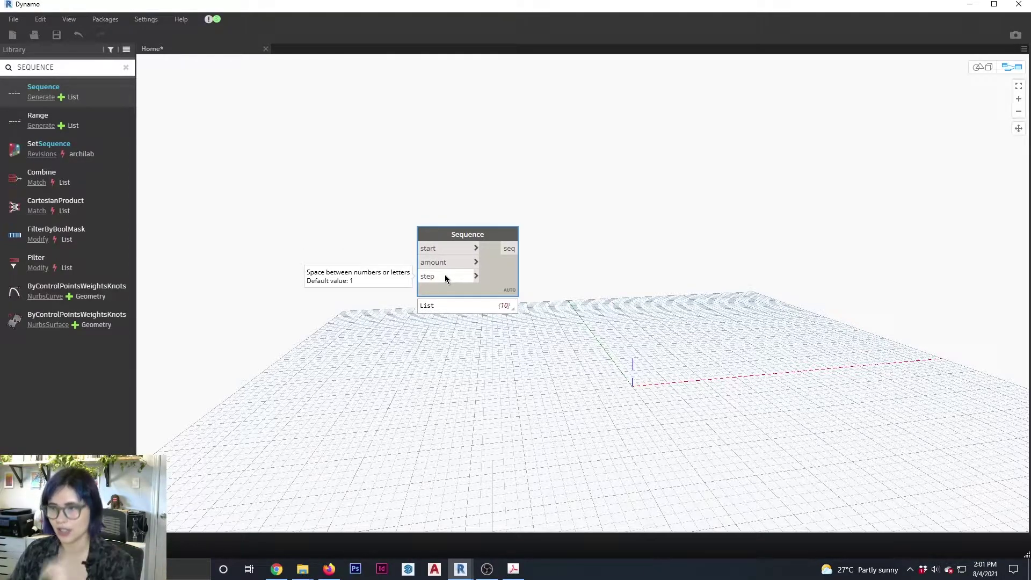
{"action": "left_click_drag", "start_coordinate": [479, 237], "coordinate": [534, 239]}
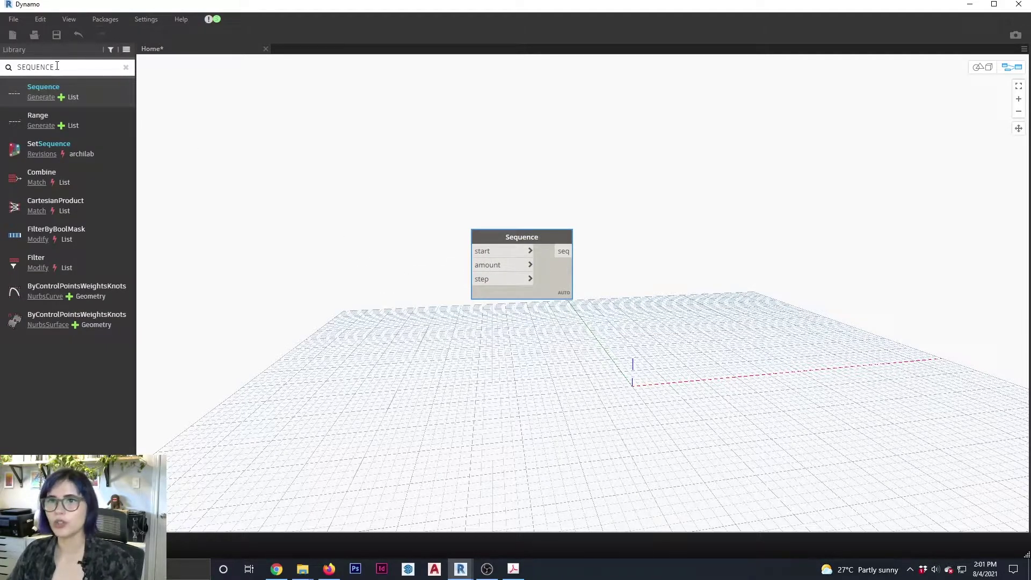
Add three Number nodes left of Sequence, wired to start, amount and step
{"action": "left_click_drag", "start_coordinate": [54, 67], "coordinate": [16, 67]}
{"action": "type", "text": "NUMBER"}
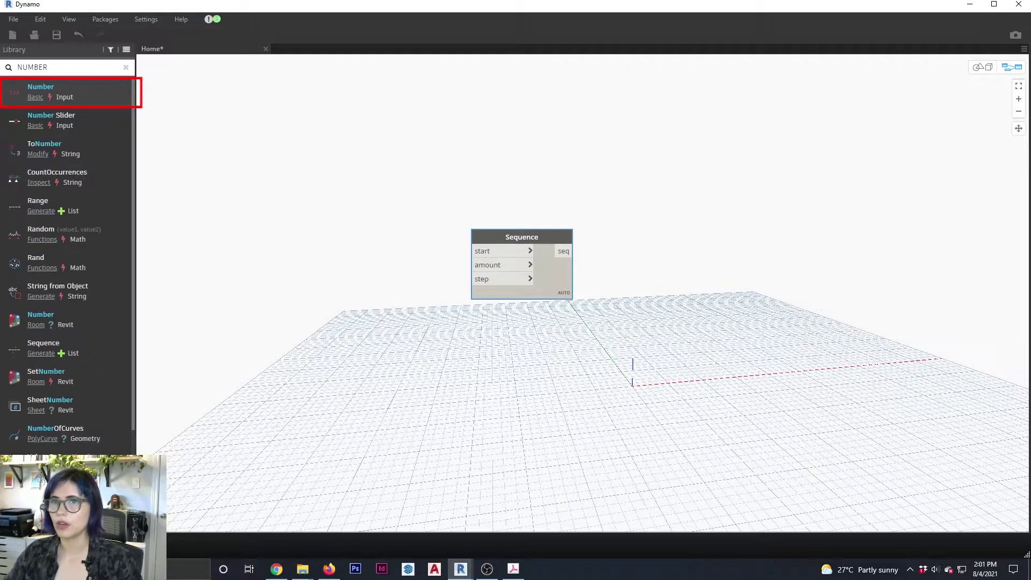
{"action": "key", "text": "Return"}
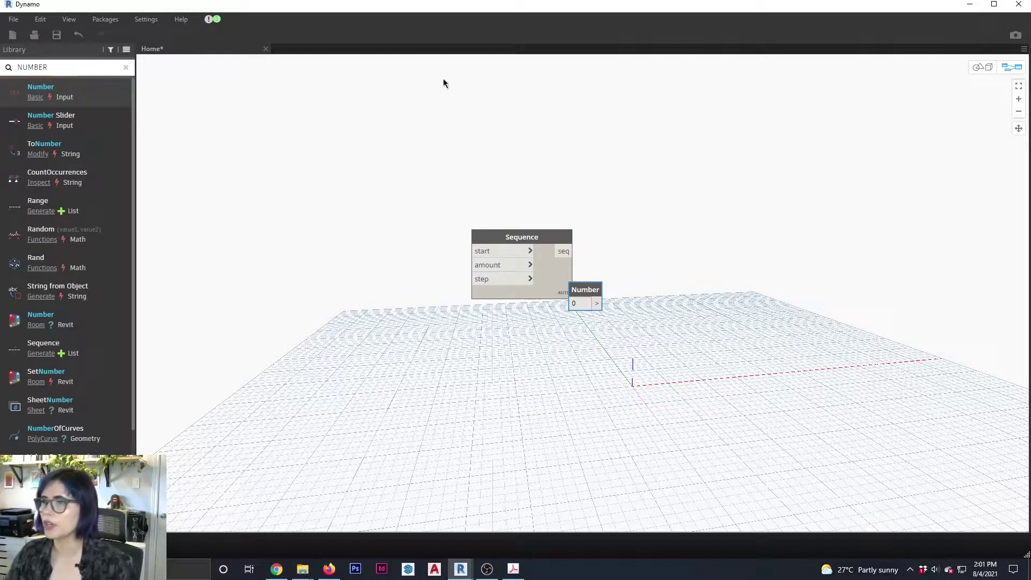
{"action": "left_click_drag", "start_coordinate": [584, 297], "coordinate": [470, 251]}
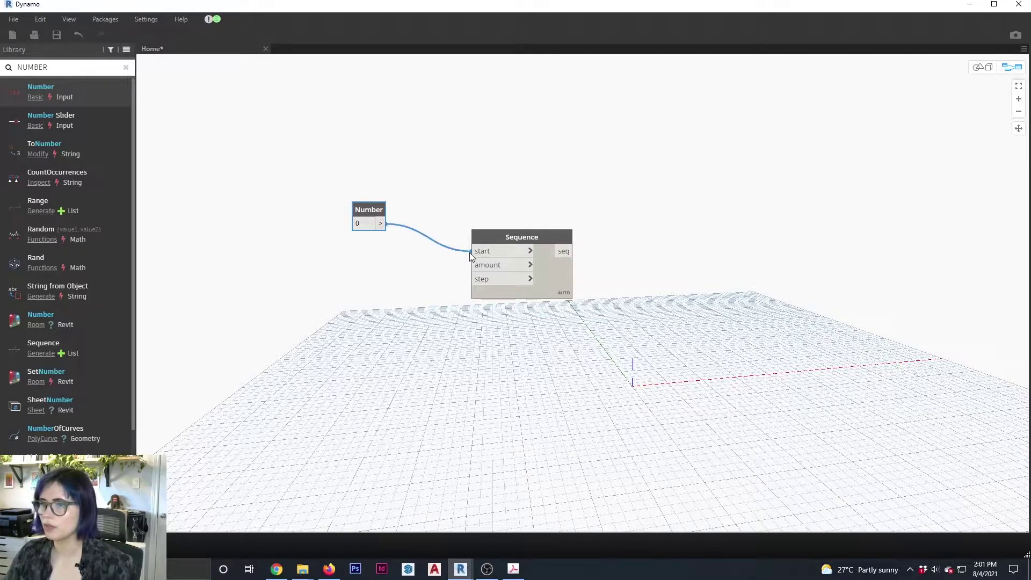
{"action": "key", "text": "ctrl+c"}
{"action": "key", "text": "ctrl+v"}
{"action": "key", "text": "ctrl+v"}
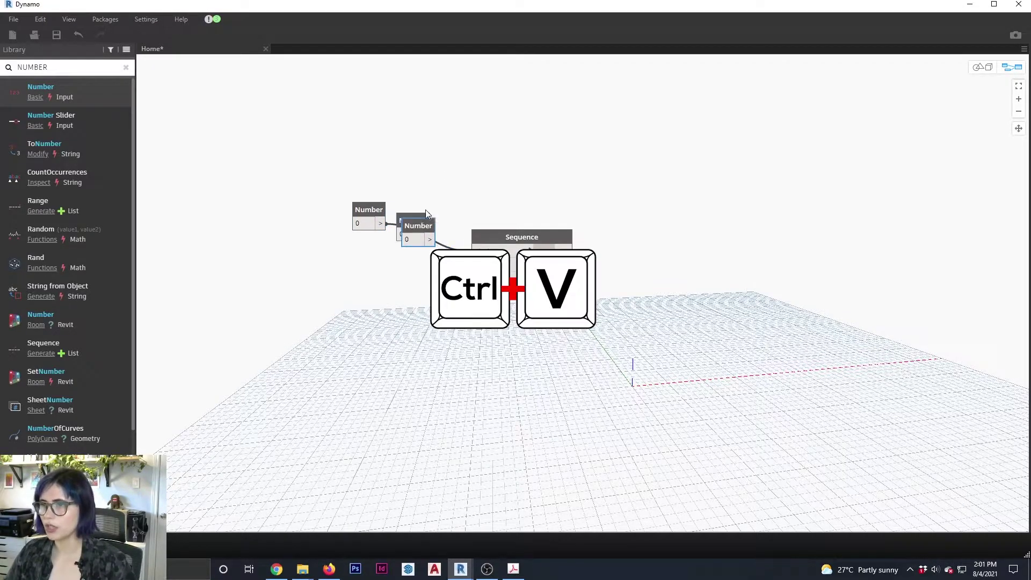
{"action": "left_click_drag", "start_coordinate": [418, 223], "coordinate": [472, 265]}
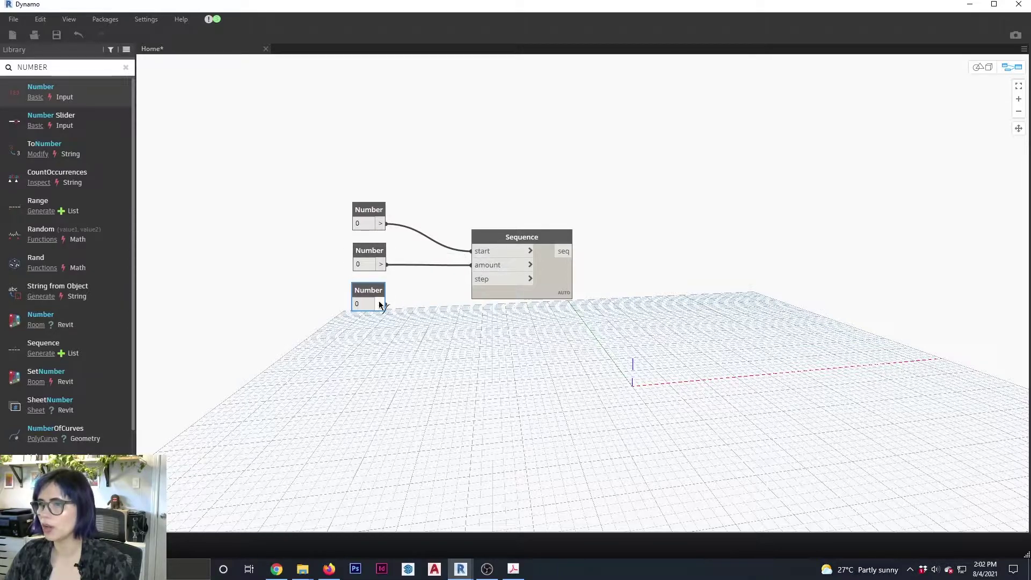
{"action": "left_click_drag", "start_coordinate": [380, 304], "coordinate": [471, 279]}
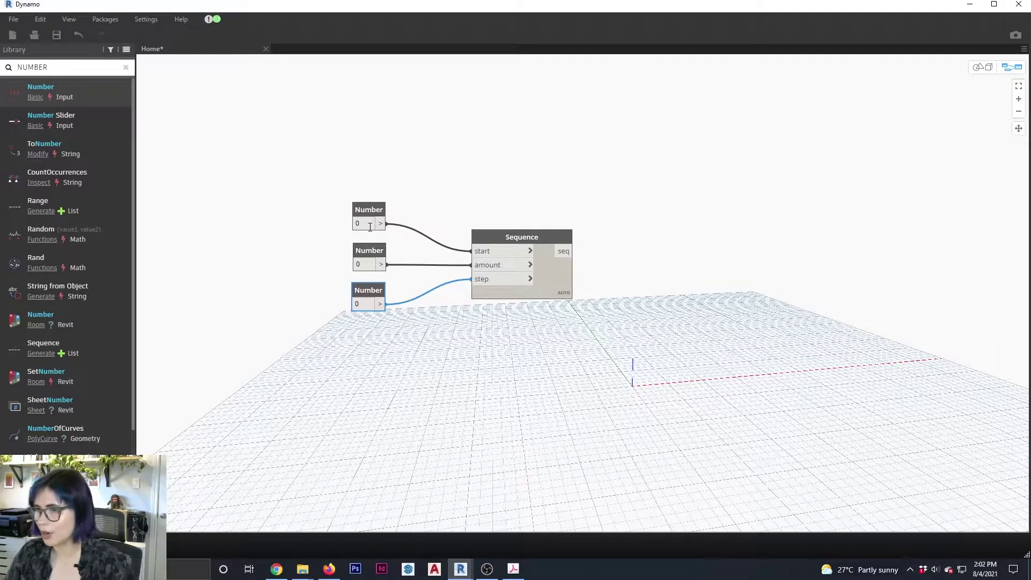
Set the three Number nodes to 0, 5 and 1
{"action": "double_click", "coordinate": [370, 227]}
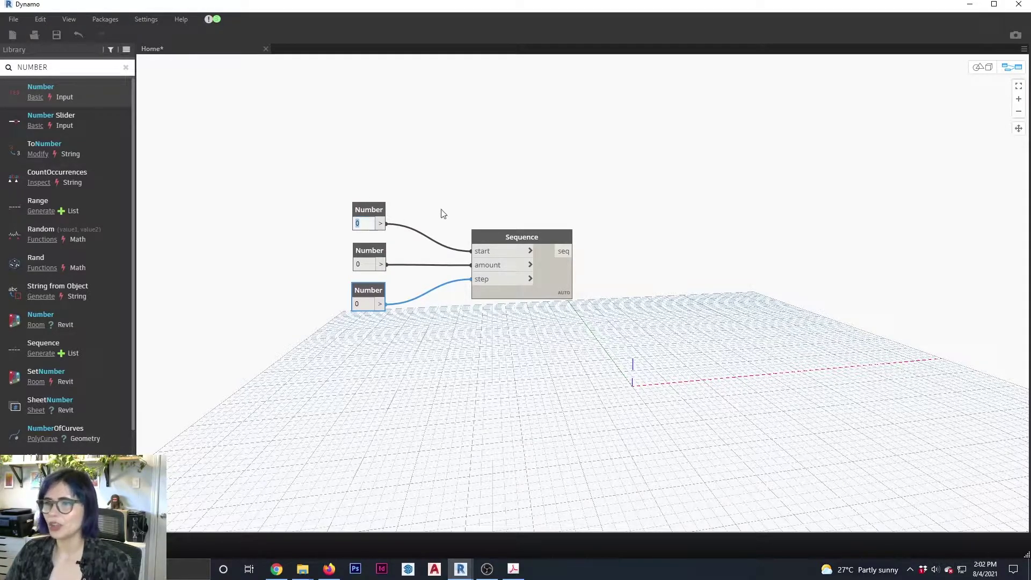
{"action": "double_click", "coordinate": [374, 267]}
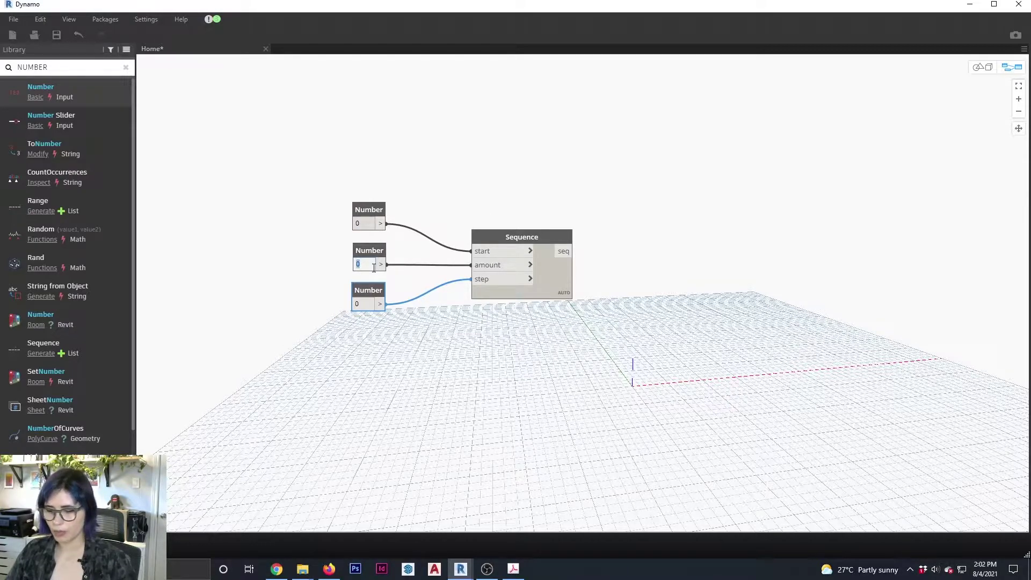
{"action": "type", "text": "5"}
{"action": "key", "text": "Return"}
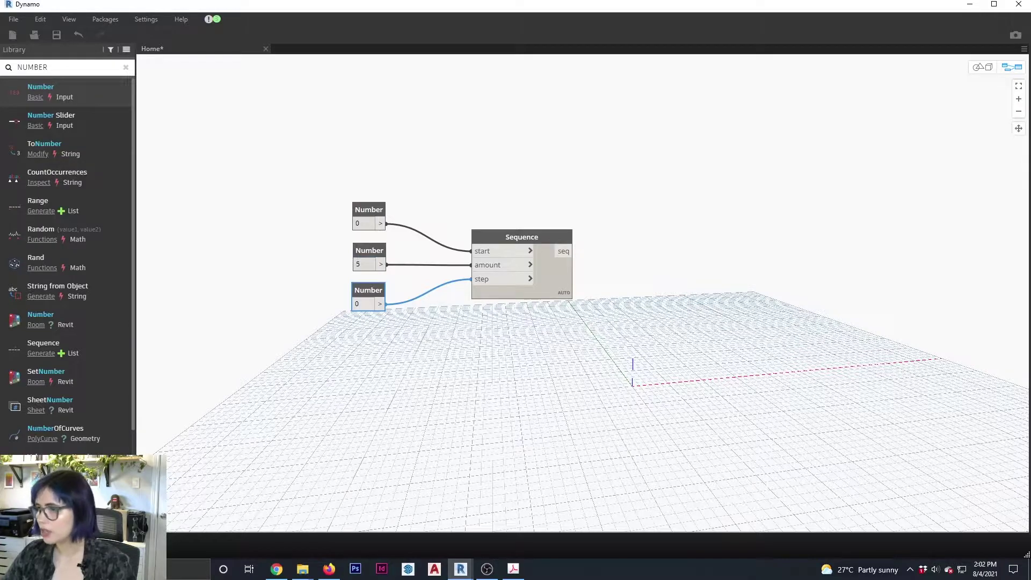
{"action": "double_click", "coordinate": [369, 304]}
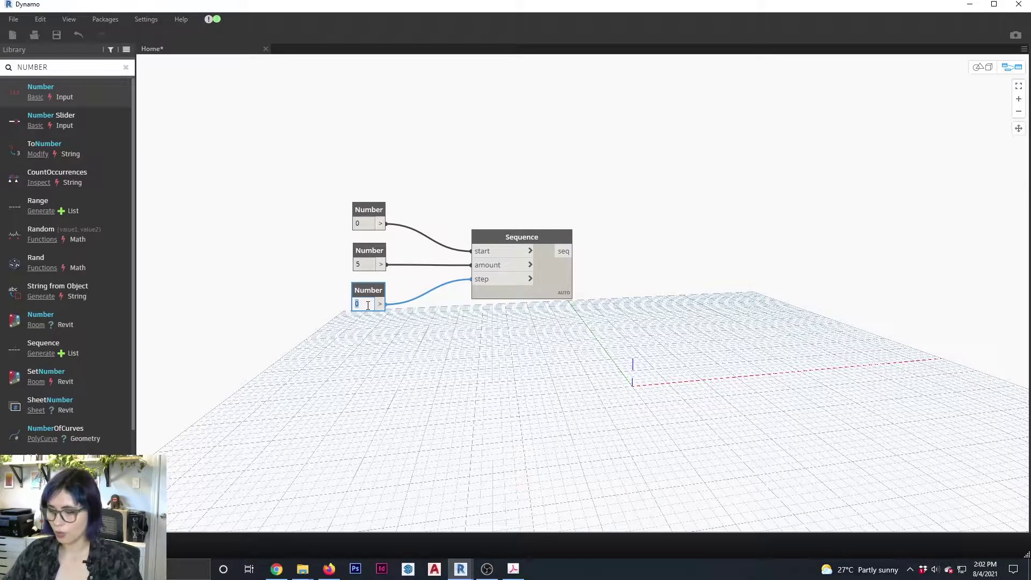
{"action": "type", "text": "1"}
{"action": "key", "text": "Return"}
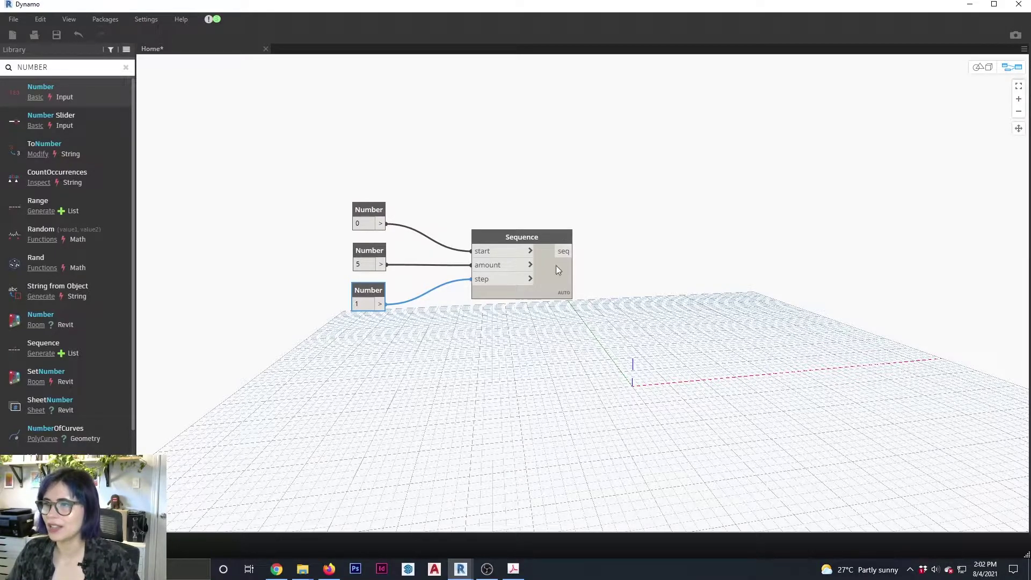
{"action": "mouse_move", "coordinate": [570, 276]}
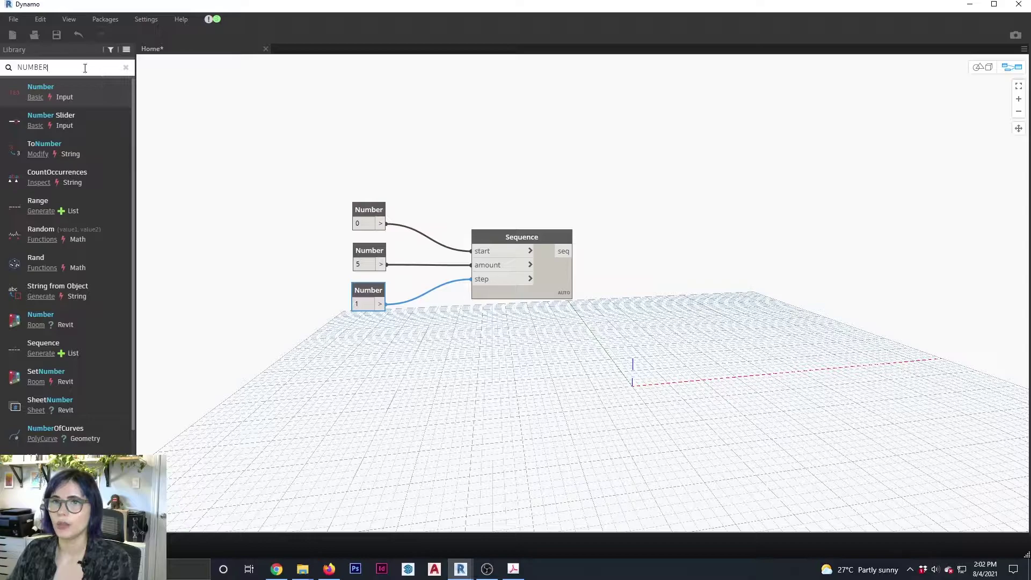
{"action": "left_click_drag", "start_coordinate": [84, 67], "coordinate": [12, 71]}
Add a Point.ByCoordinates node fed by the Sequence output into its x input
{"action": "type", "text": "POIN"}
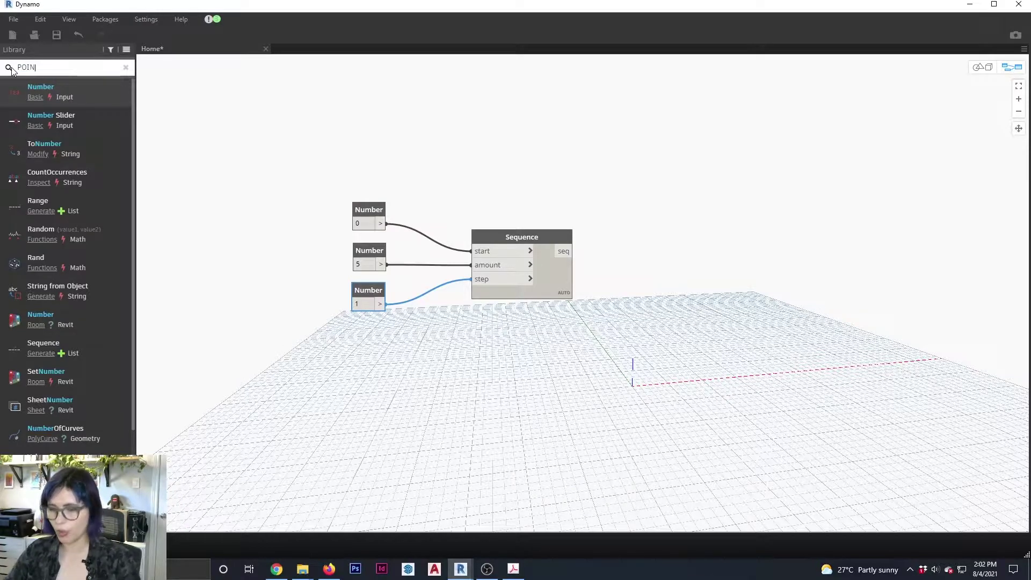
{"action": "type", "text": "T"}
{"action": "mouse_move", "coordinate": [82, 92]}
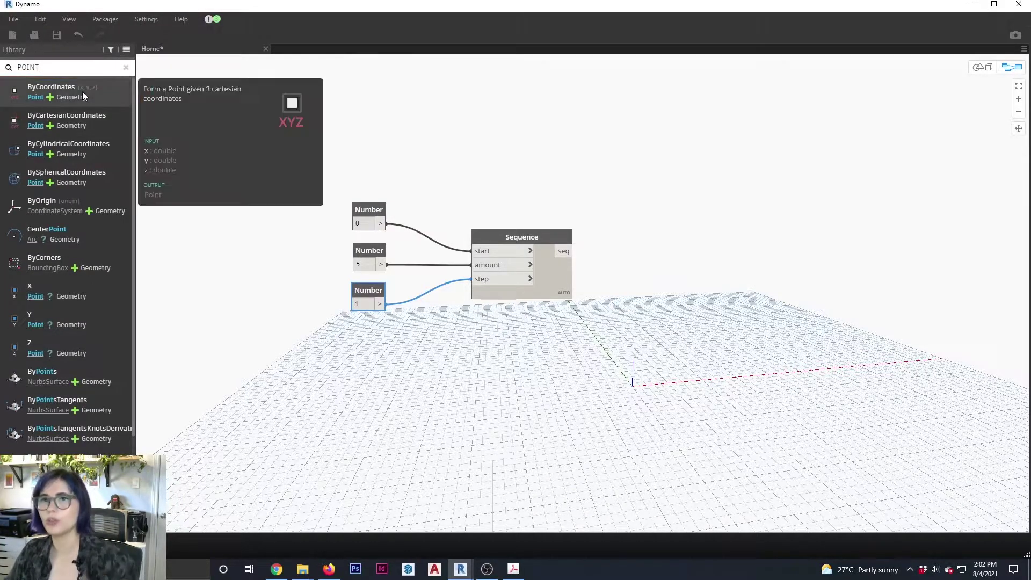
{"action": "left_click", "coordinate": [83, 92]}
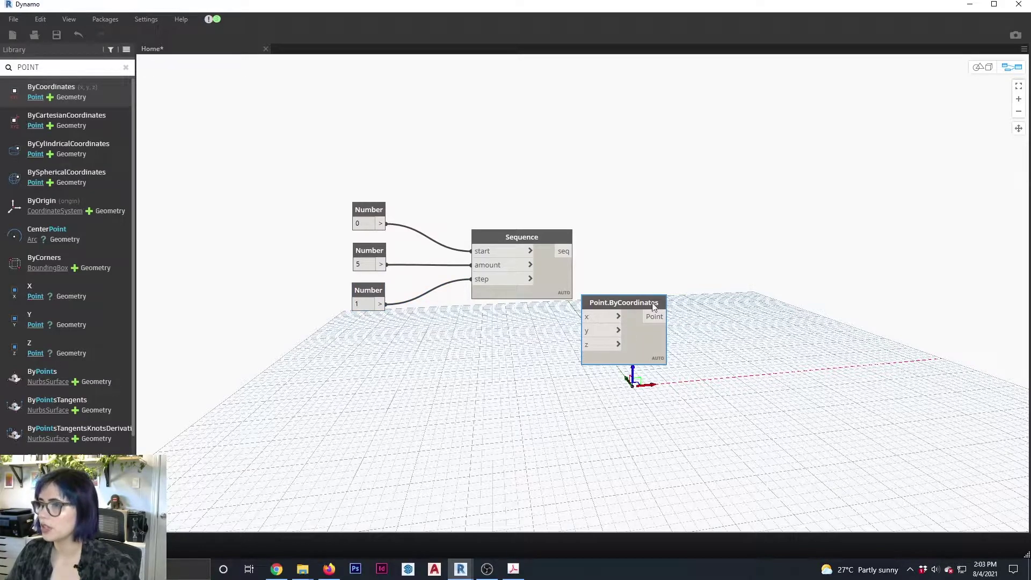
{"action": "left_click_drag", "start_coordinate": [655, 307], "coordinate": [744, 241]}
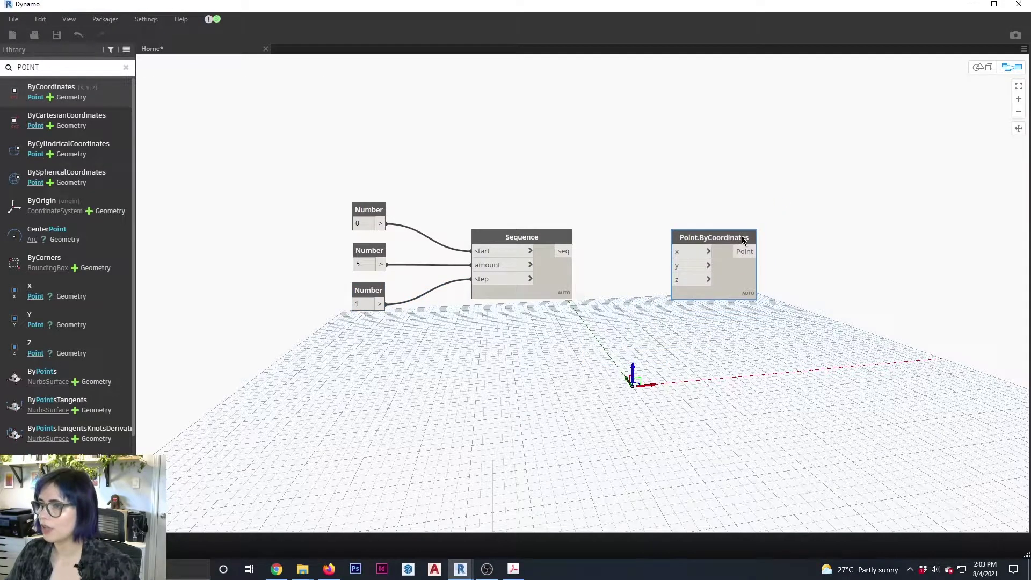
{"action": "left_click", "coordinate": [569, 256]}
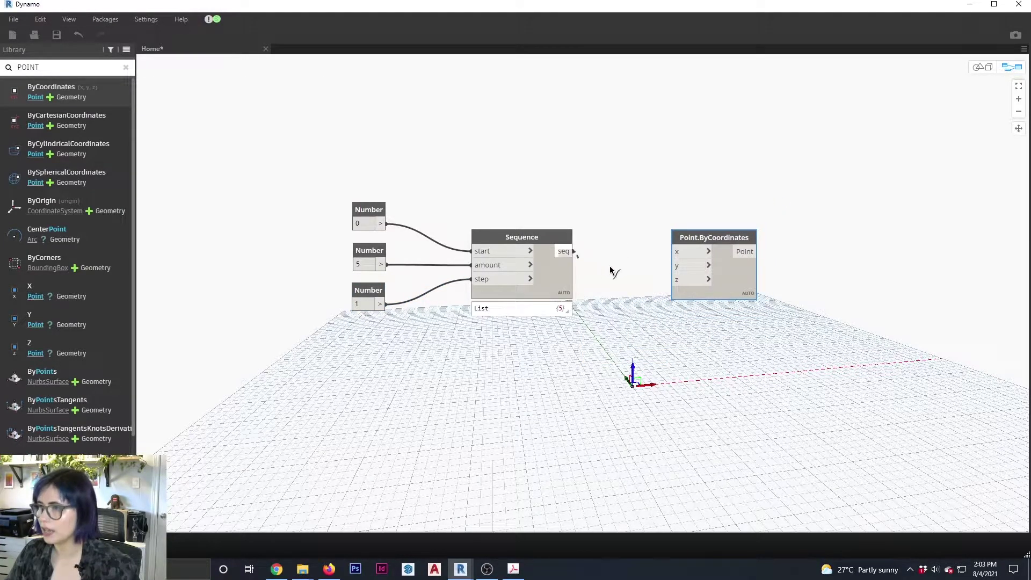
{"action": "left_click", "coordinate": [674, 253]}
{"action": "left_click_drag", "start_coordinate": [698, 240], "coordinate": [658, 251]}
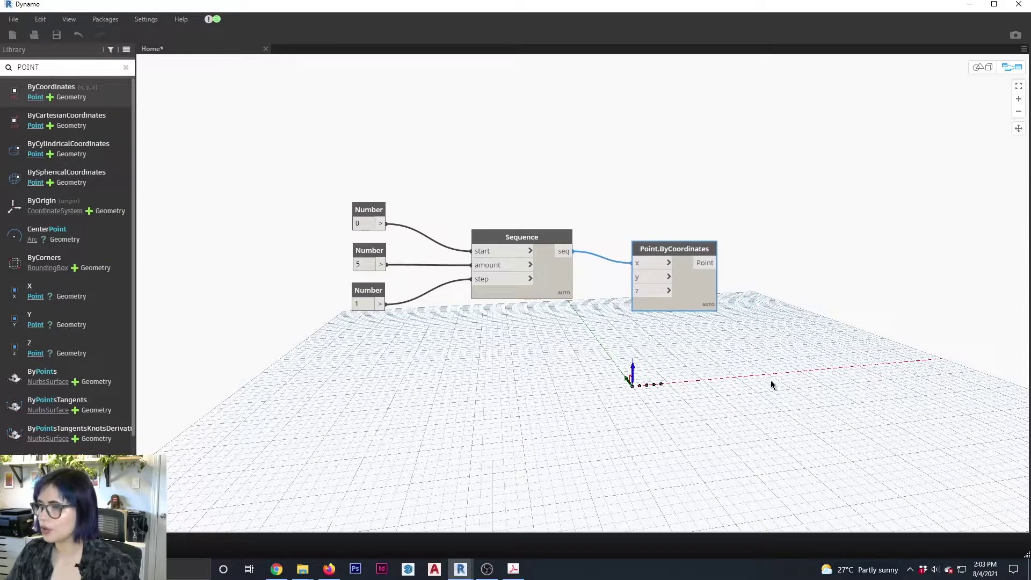
{"action": "key", "text": "ctrl+b"}
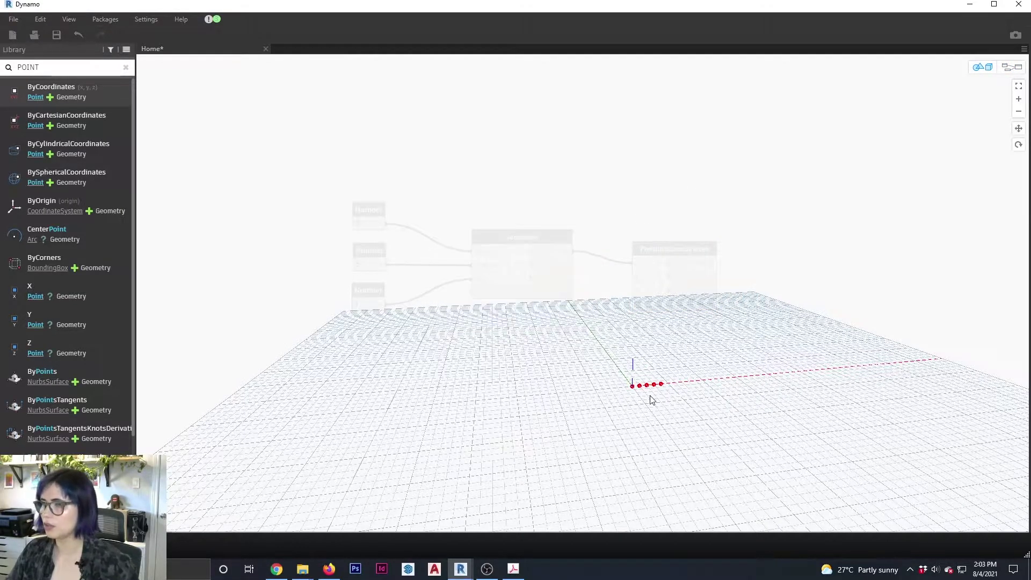
{"action": "right_click_drag", "start_coordinate": [650, 400], "coordinate": [594, 417]}
{"action": "right_click_drag", "start_coordinate": [631, 364], "coordinate": [635, 410]}
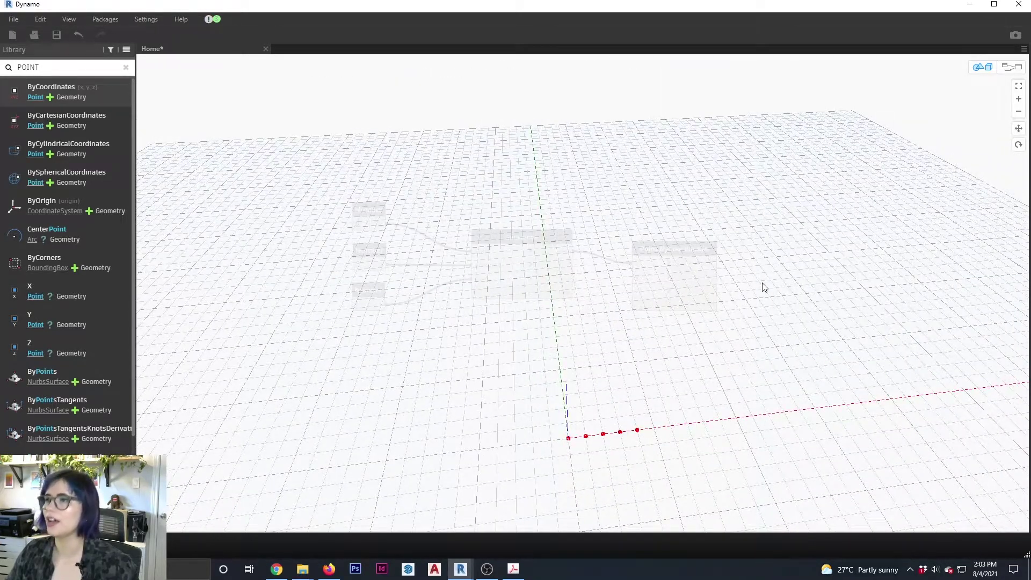
{"action": "key", "text": "ctrl+b"}
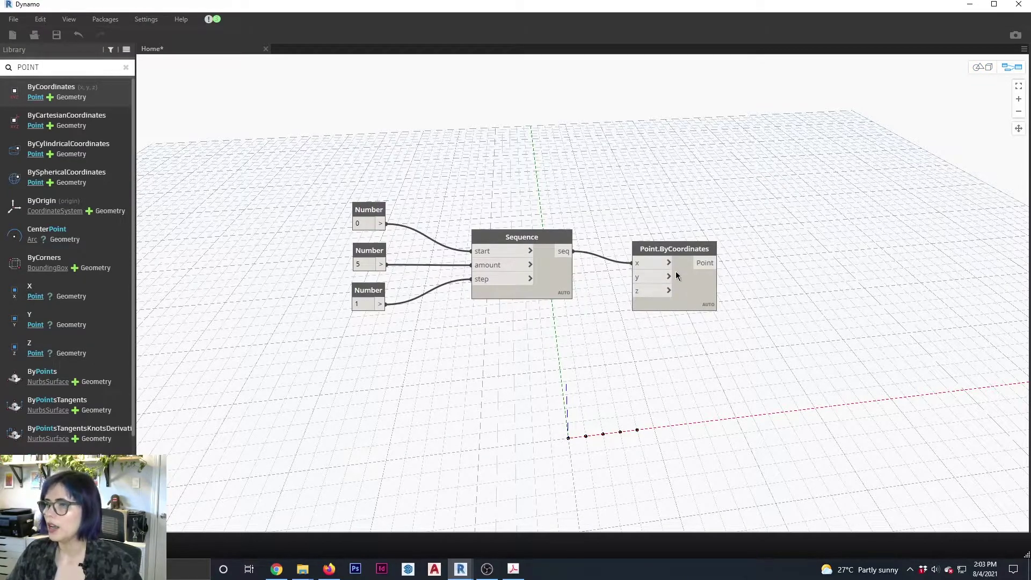
Also wire the sequence into the point node's y input, giving a diagonal row
{"action": "middle_click_drag", "start_coordinate": [746, 170], "coordinate": [649, 160]}
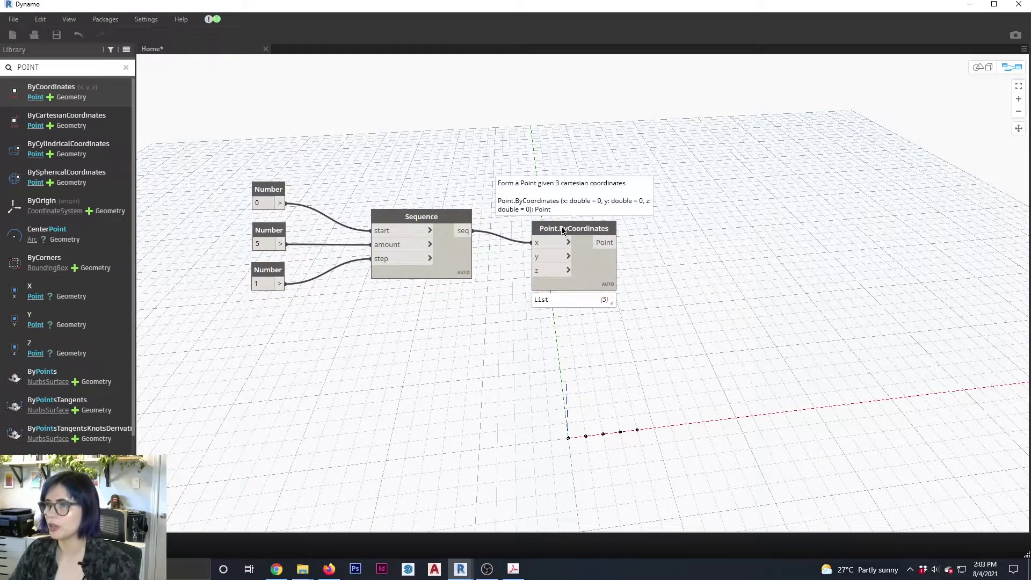
{"action": "left_click_drag", "start_coordinate": [562, 229], "coordinate": [598, 231]}
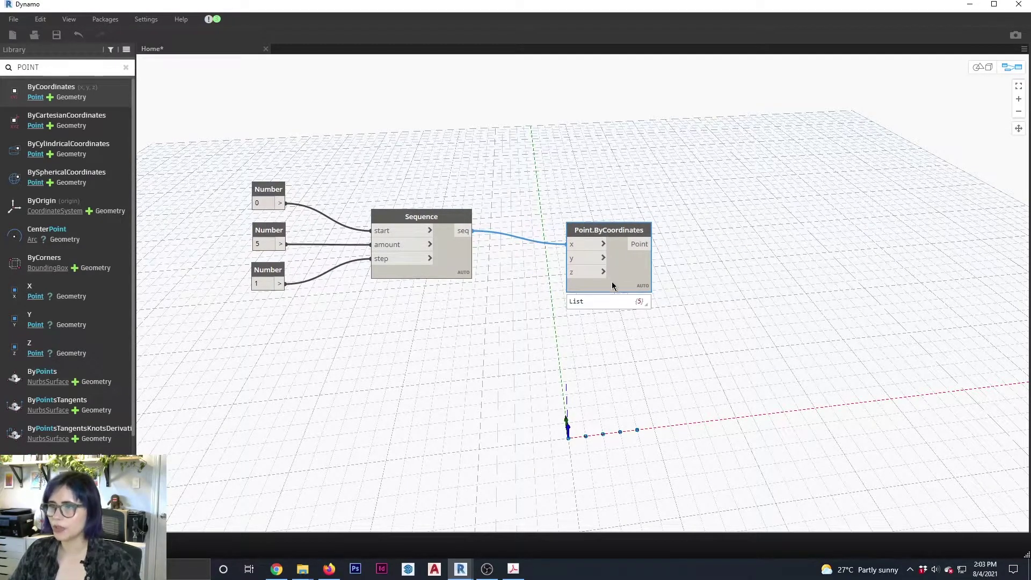
{"action": "mouse_move", "coordinate": [457, 236]}
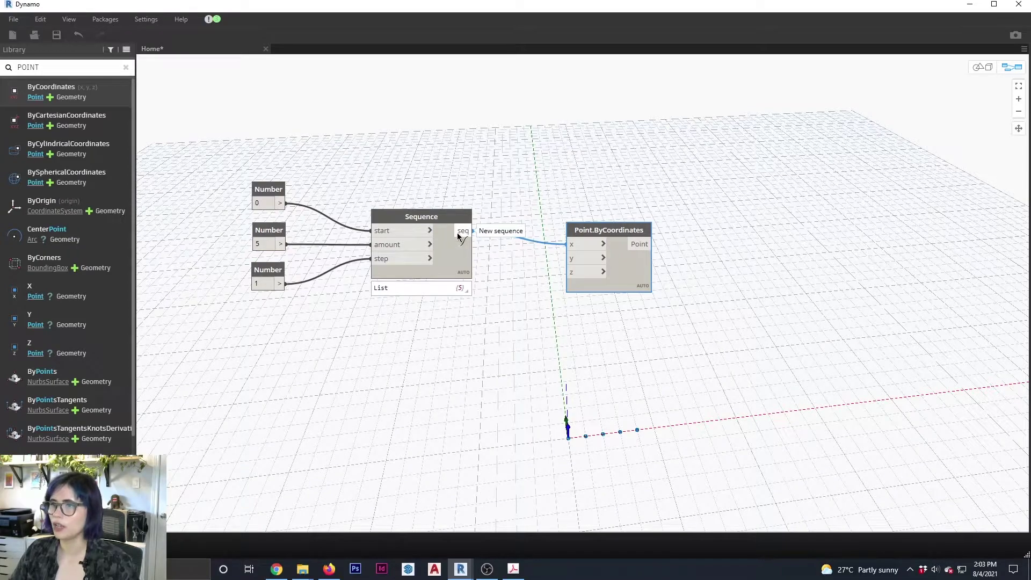
{"action": "left_click_drag", "start_coordinate": [458, 237], "coordinate": [568, 261]}
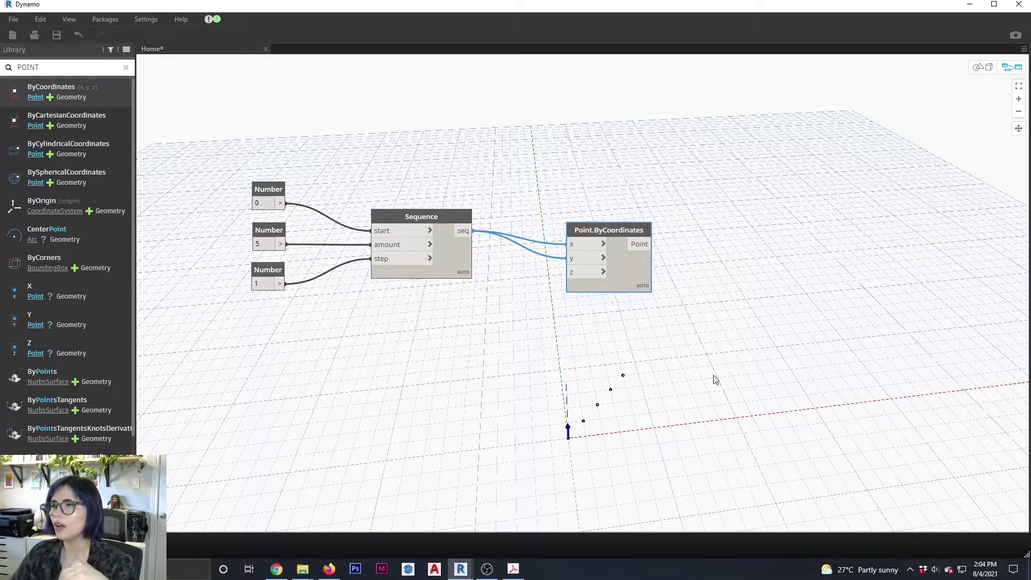
Set Point.ByCoordinates lacing to Cross Product to get a 5x5 point grid
{"action": "mouse_move", "coordinate": [626, 251]}
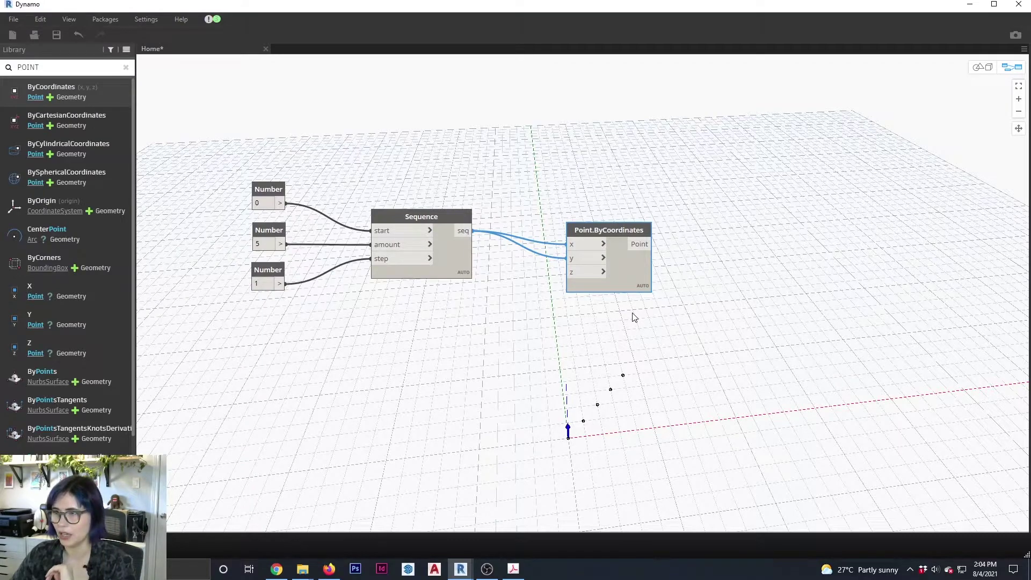
{"action": "right_click", "coordinate": [617, 230]}
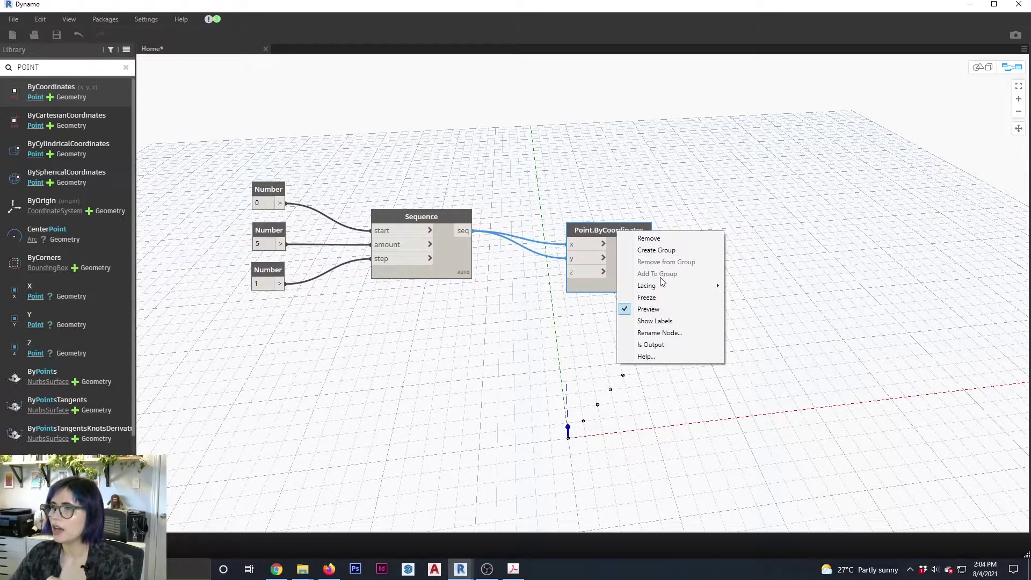
{"action": "mouse_move", "coordinate": [692, 290]}
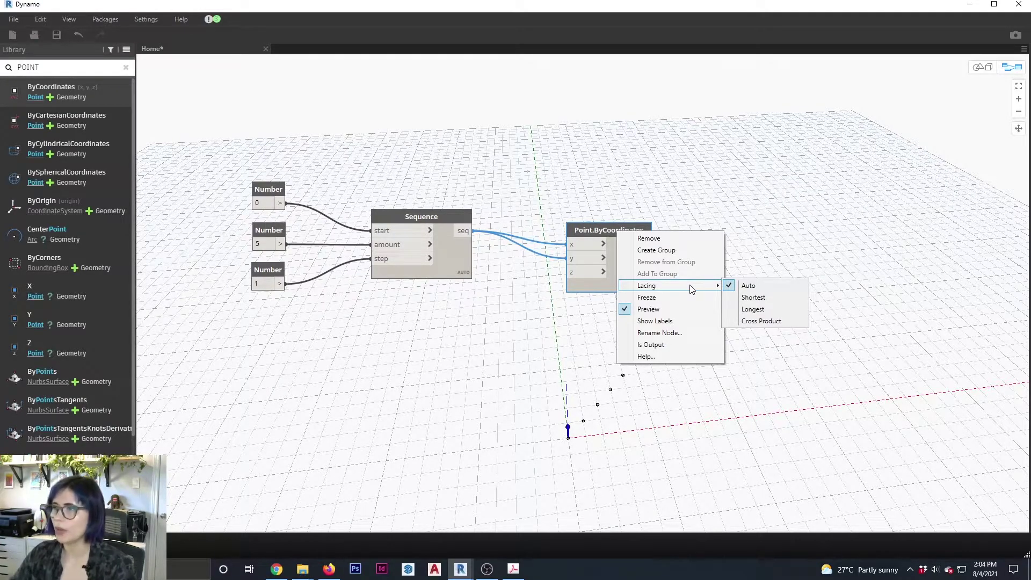
{"action": "left_click", "coordinate": [776, 322]}
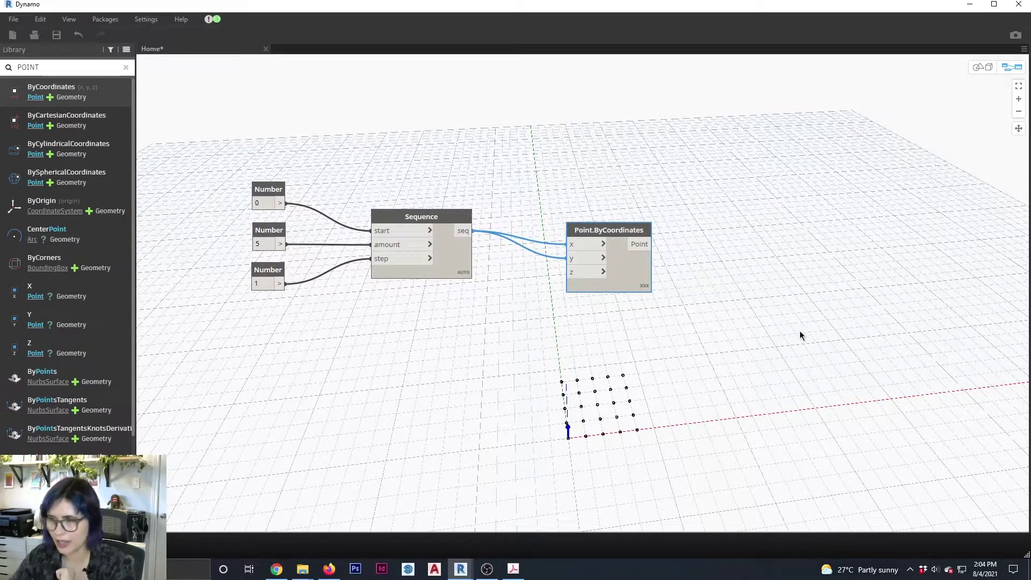
Rearrange the point, Number and Sequence nodes on the canvas
{"action": "left_click_drag", "start_coordinate": [609, 229], "coordinate": [631, 234]}
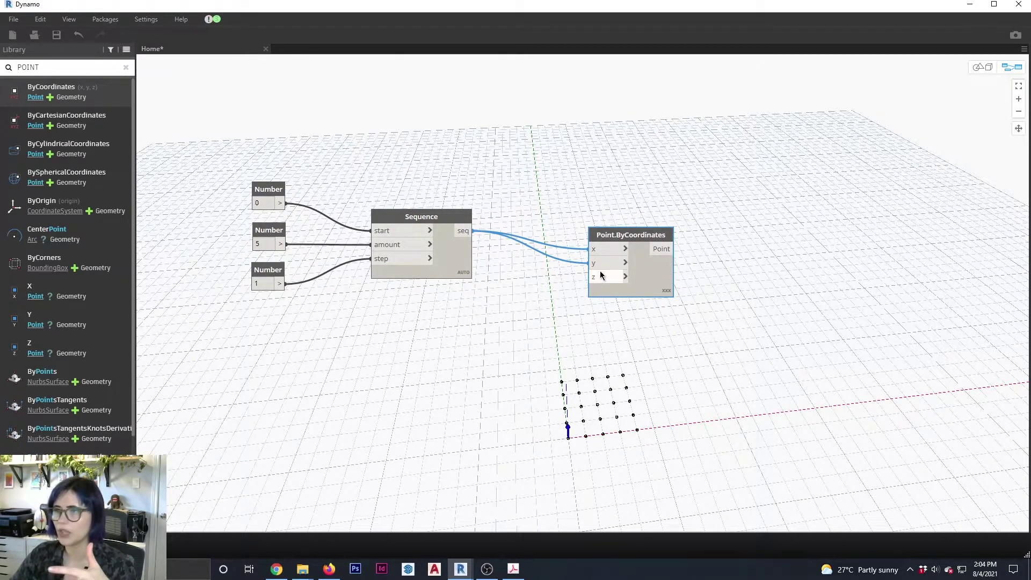
{"action": "mouse_move", "coordinate": [598, 258]}
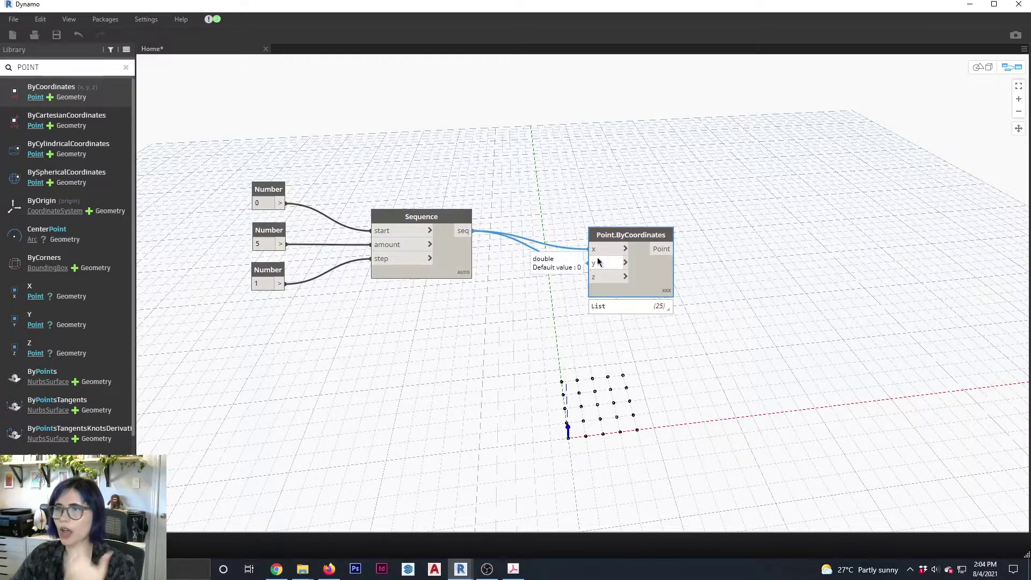
{"action": "left_click_drag", "start_coordinate": [205, 129], "coordinate": [488, 321]}
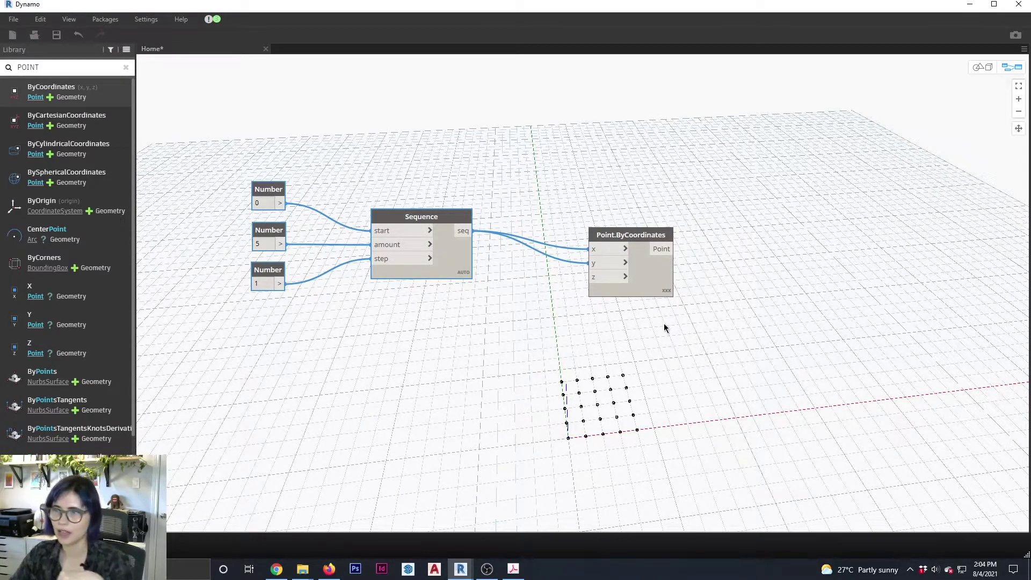
{"action": "left_click", "coordinate": [451, 365]}
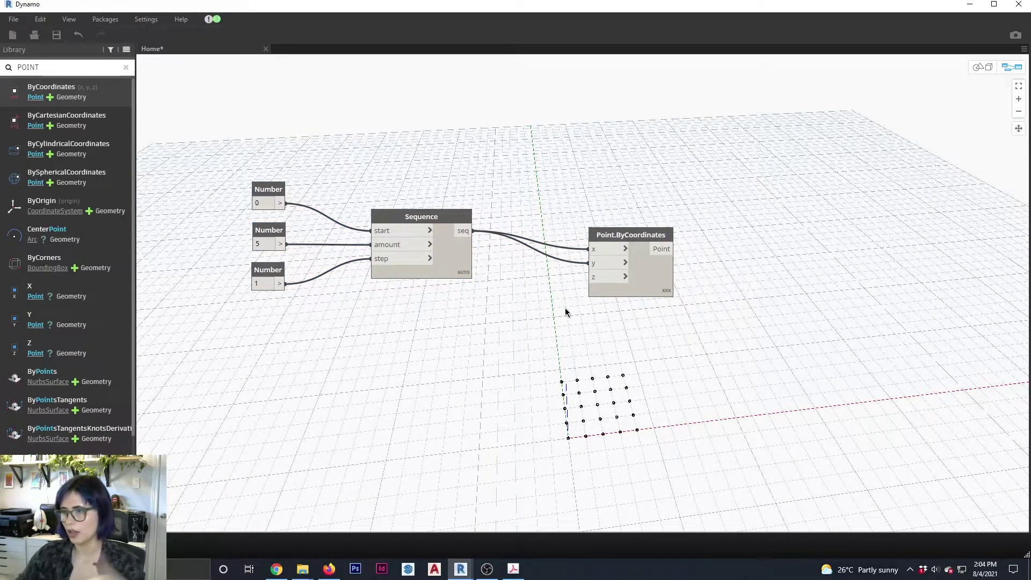
Change the step Number from 1 to 5 and tidy the graph layout
{"action": "double_click", "coordinate": [269, 244]}
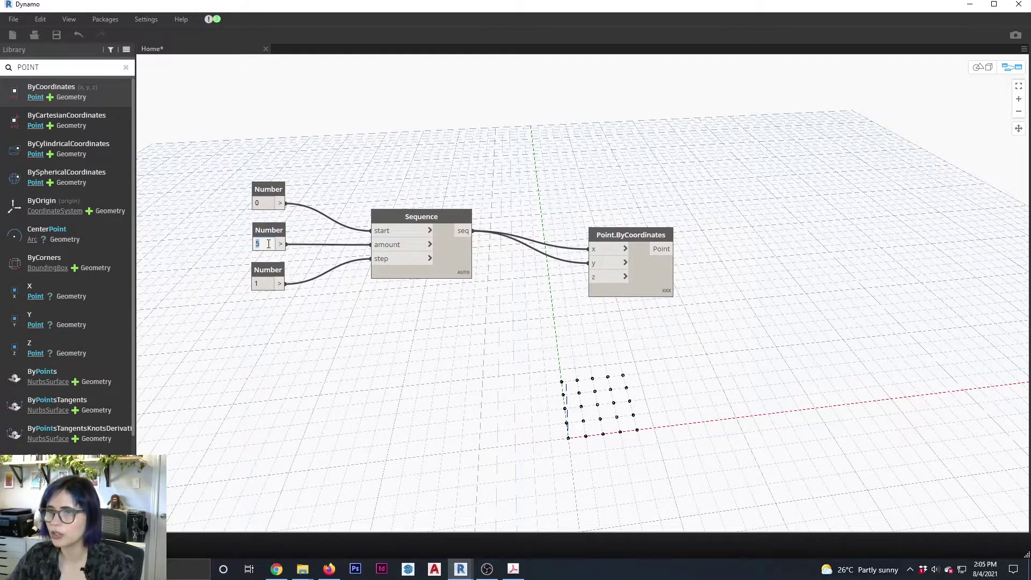
{"action": "double_click", "coordinate": [272, 284]}
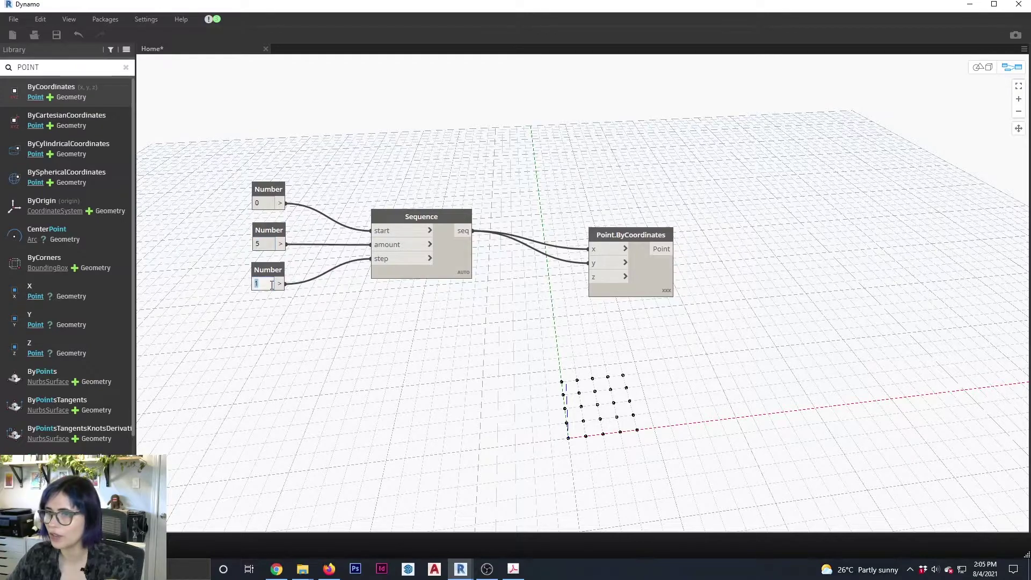
{"action": "type", "text": "5"}
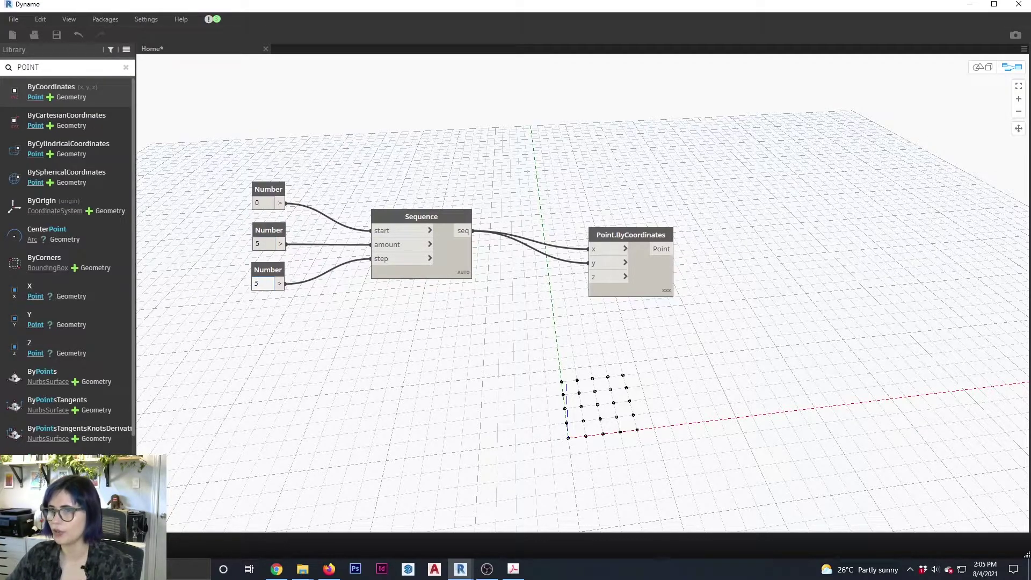
{"action": "key", "text": "Return"}
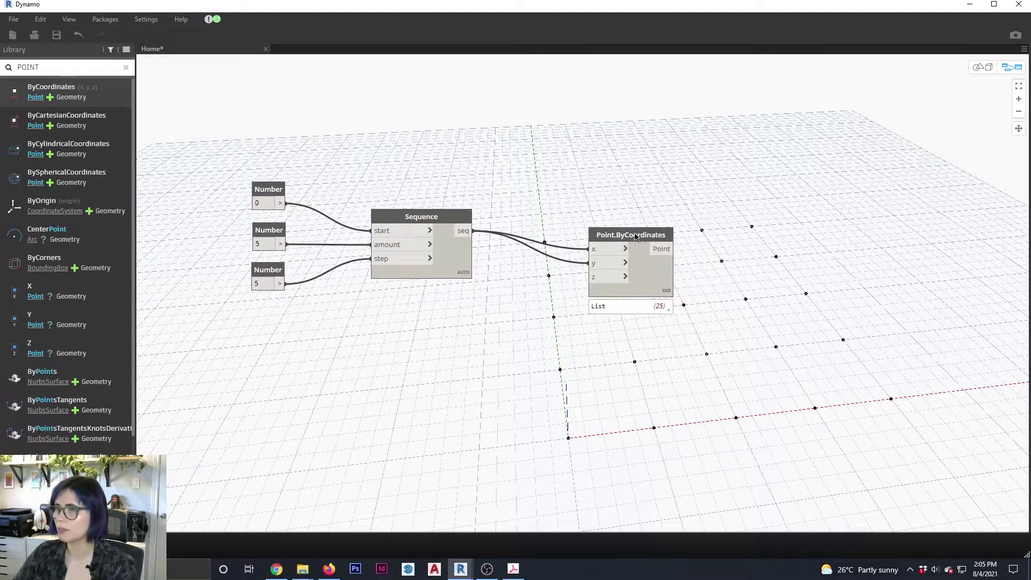
{"action": "left_click_drag", "start_coordinate": [630, 238], "coordinate": [617, 240]}
{"action": "middle_click_drag", "start_coordinate": [716, 169], "coordinate": [663, 102]}
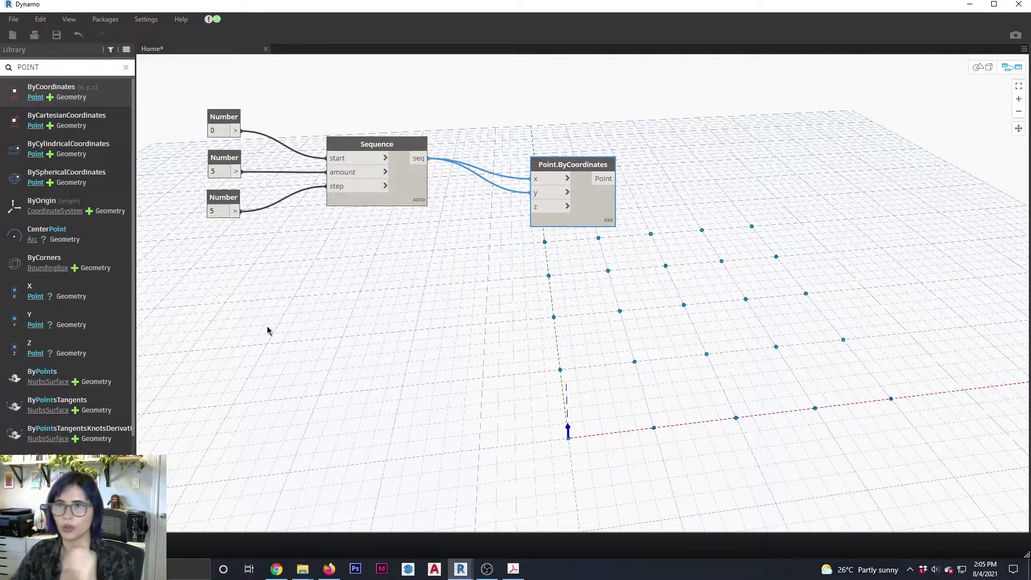
{"action": "left_click_drag", "start_coordinate": [37, 68], "coordinate": [3, 78]}
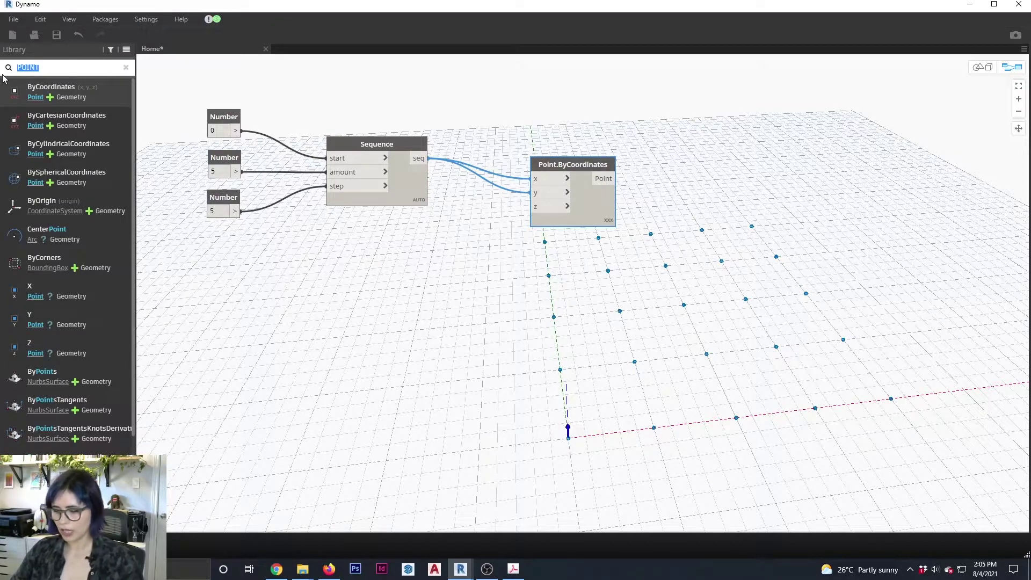
Add Circle.ByCenterPointRadius with the grid points wired into centerPoint
{"action": "type", "text": "CIRCLE"}
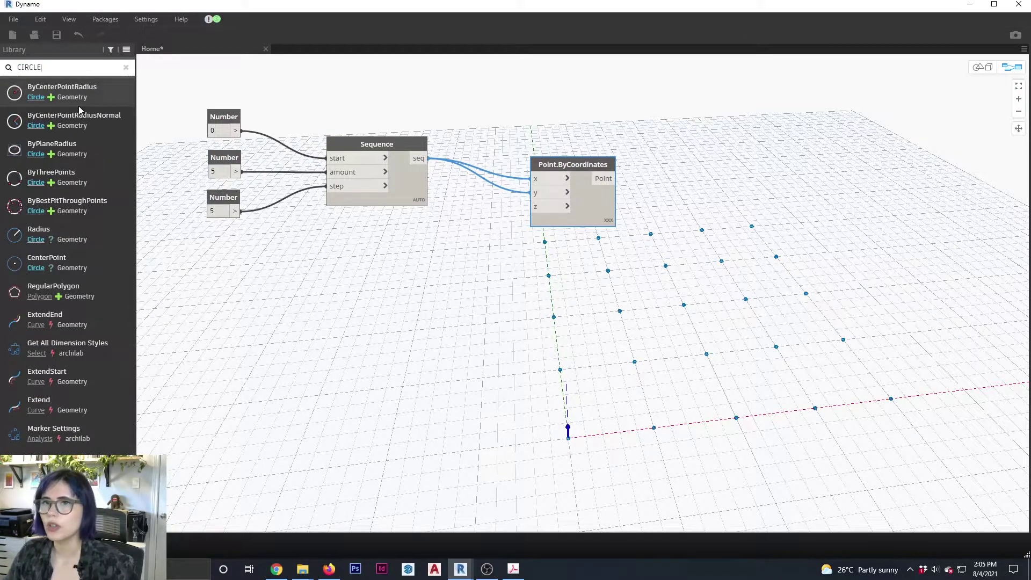
{"action": "mouse_move", "coordinate": [81, 96]}
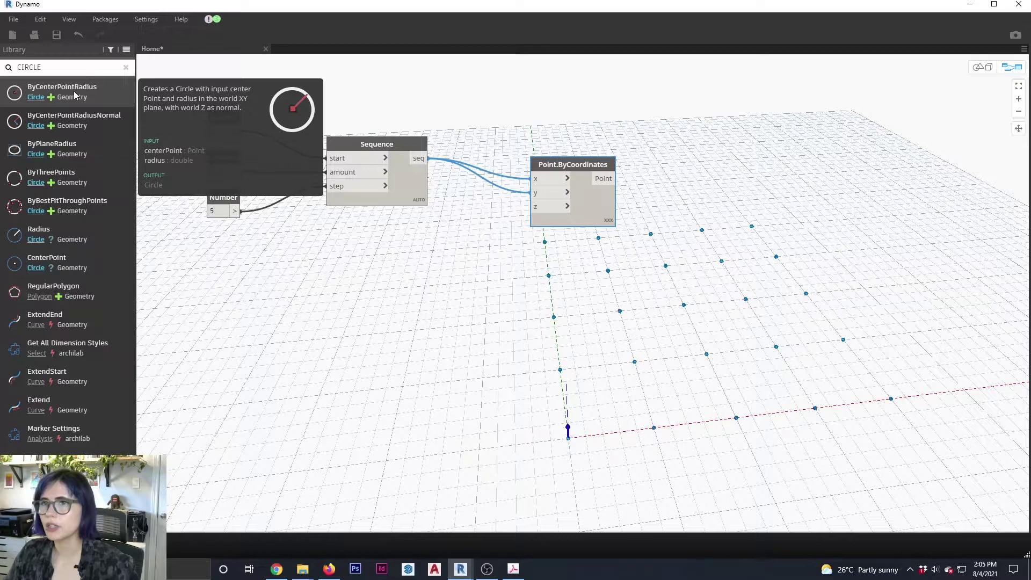
{"action": "left_click", "coordinate": [74, 95]}
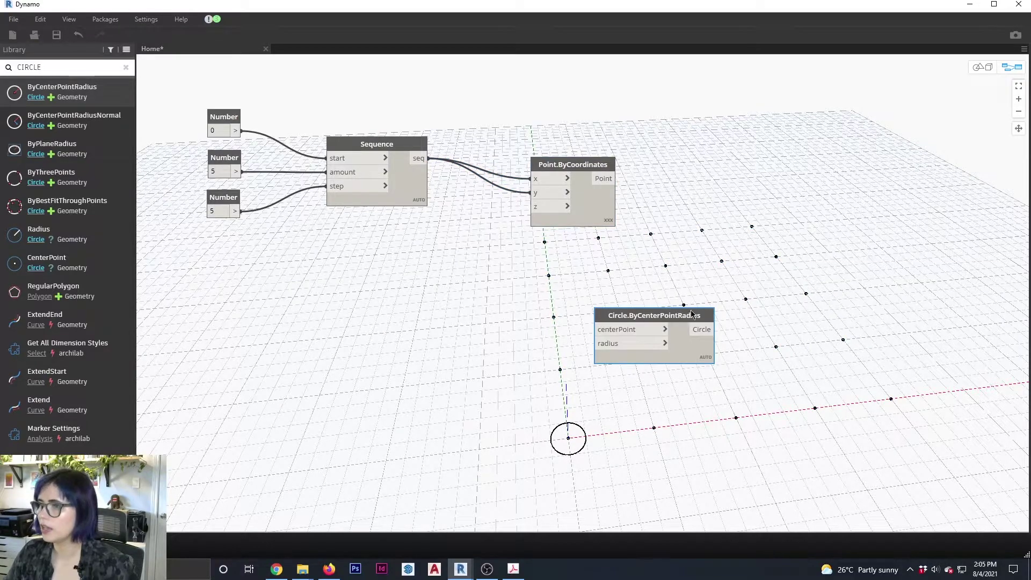
{"action": "left_click_drag", "start_coordinate": [678, 313], "coordinate": [753, 168]}
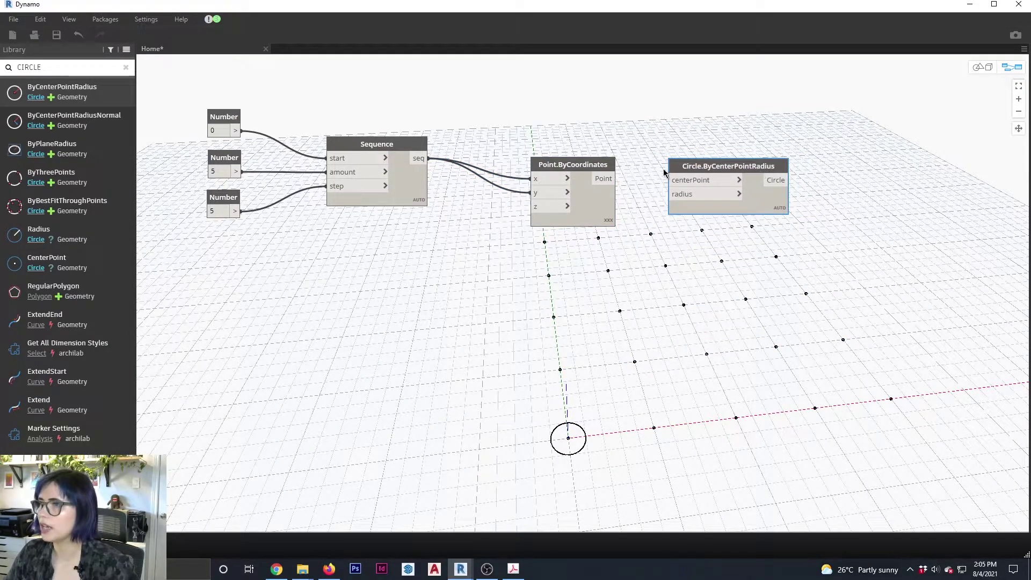
{"action": "left_click_drag", "start_coordinate": [617, 179], "coordinate": [672, 180]}
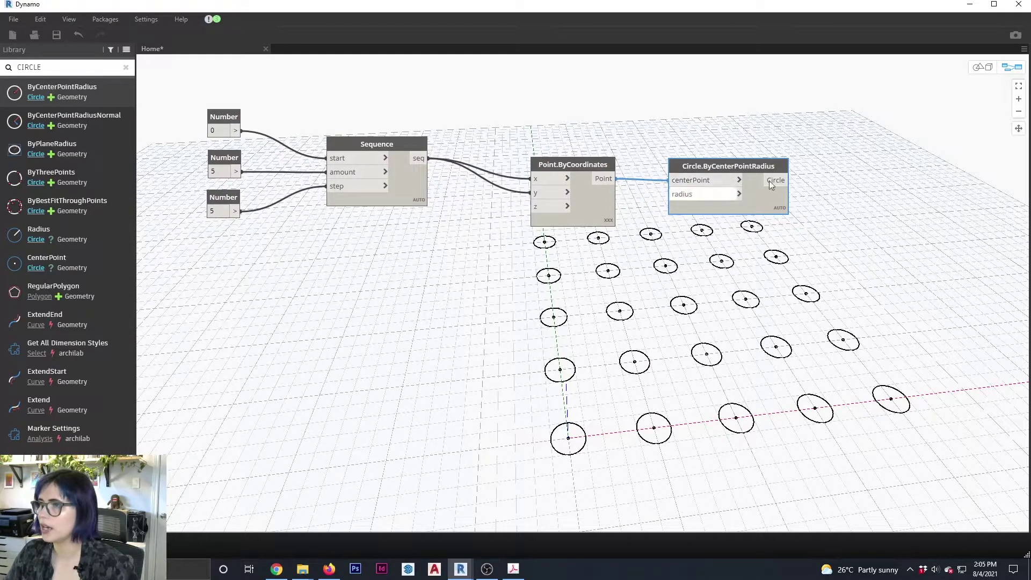
{"action": "left_click_drag", "start_coordinate": [762, 179], "coordinate": [829, 249]}
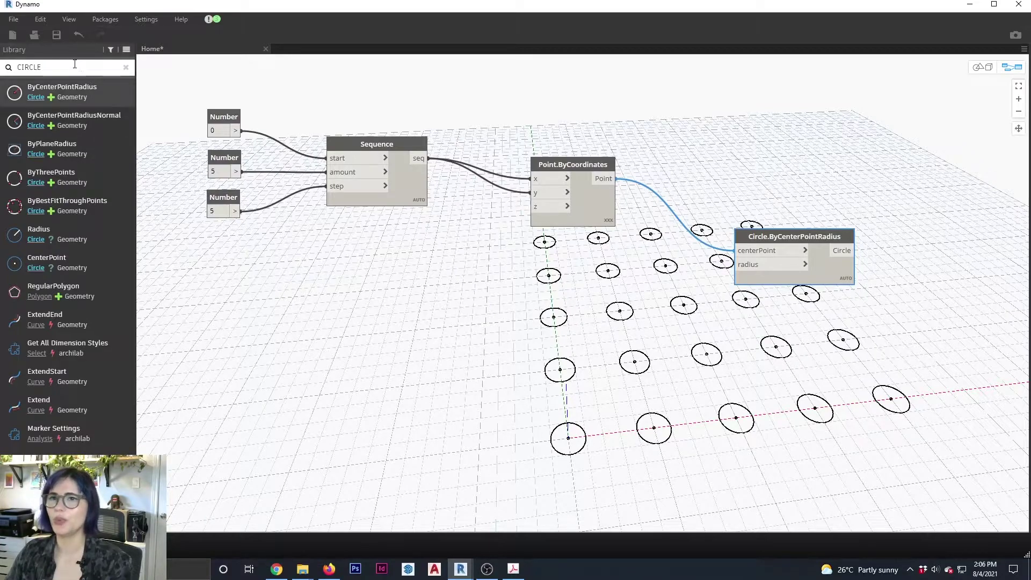
{"action": "left_click_drag", "start_coordinate": [42, 67], "coordinate": [12, 68]}
Place a Math.RandomList node on the left side of the canvas
{"action": "type", "text": "circle"}
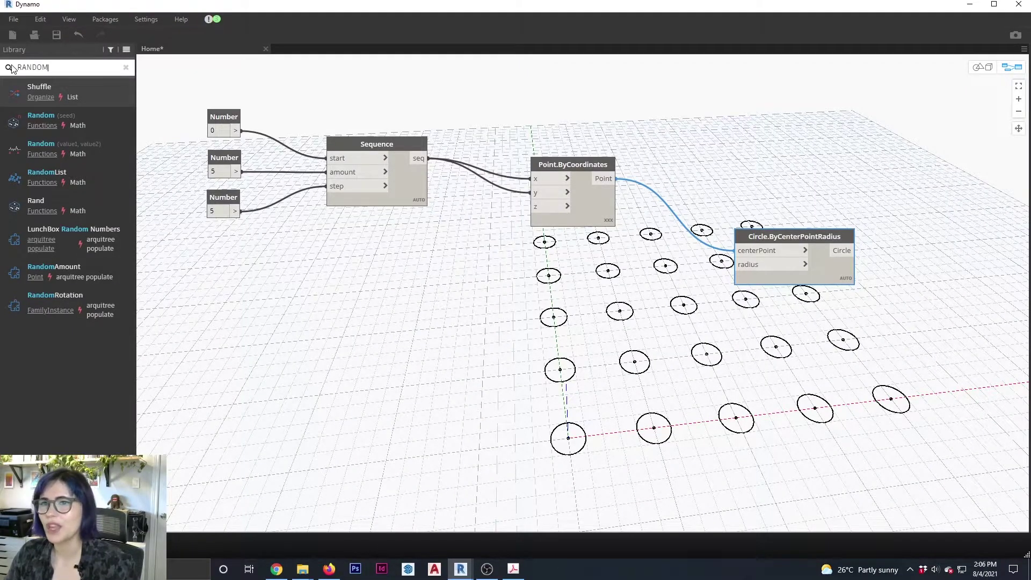
{"action": "mouse_move", "coordinate": [64, 173]}
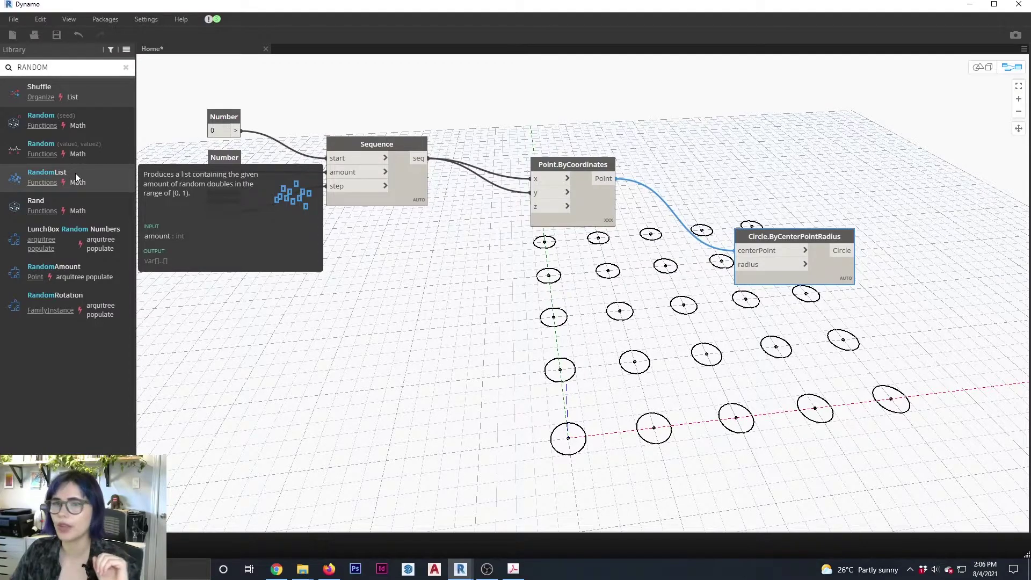
{"action": "left_click", "coordinate": [75, 173]}
{"action": "left_click_drag", "start_coordinate": [640, 328], "coordinate": [458, 296]}
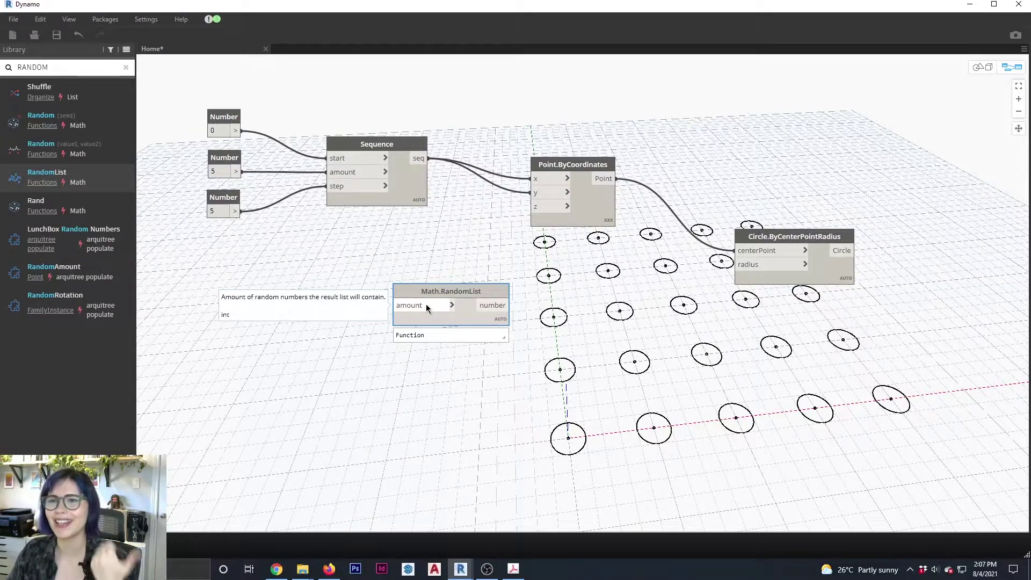
Add List Create into Math.RandomList's amount, placing both beside the circle grid
{"action": "double_click", "coordinate": [33, 67]}
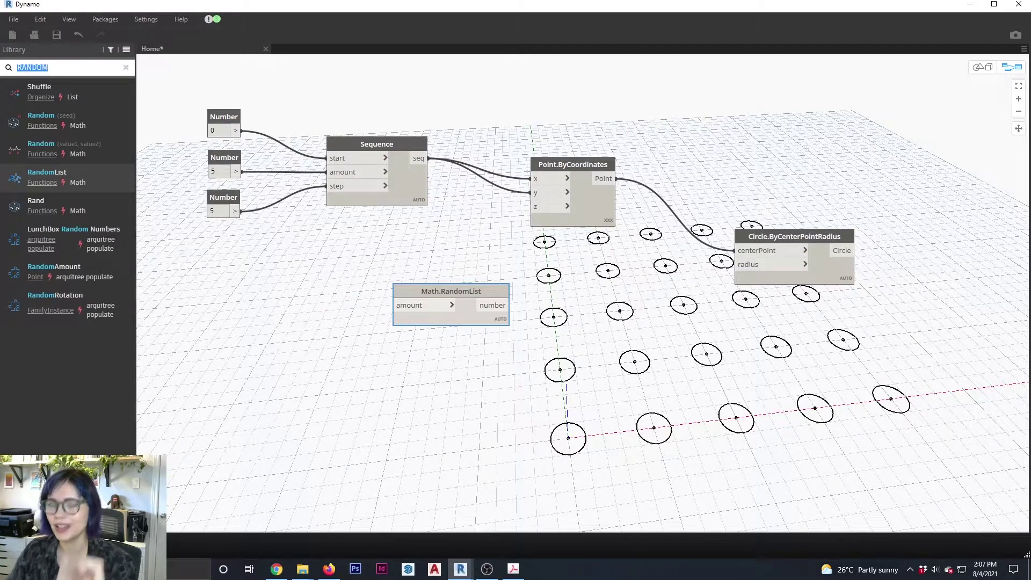
{"action": "type", "text": "LIST"}
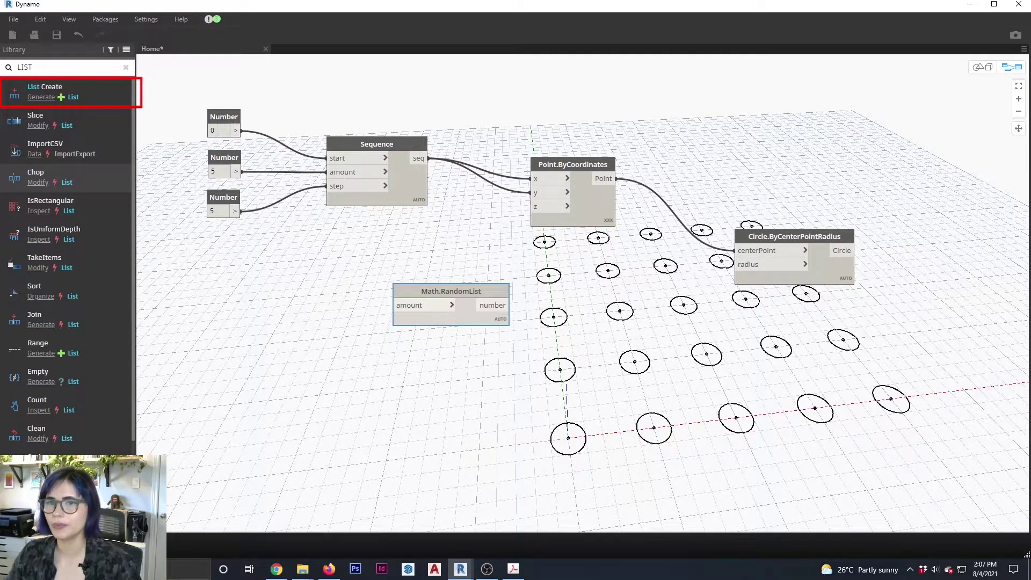
{"action": "mouse_move", "coordinate": [99, 96]}
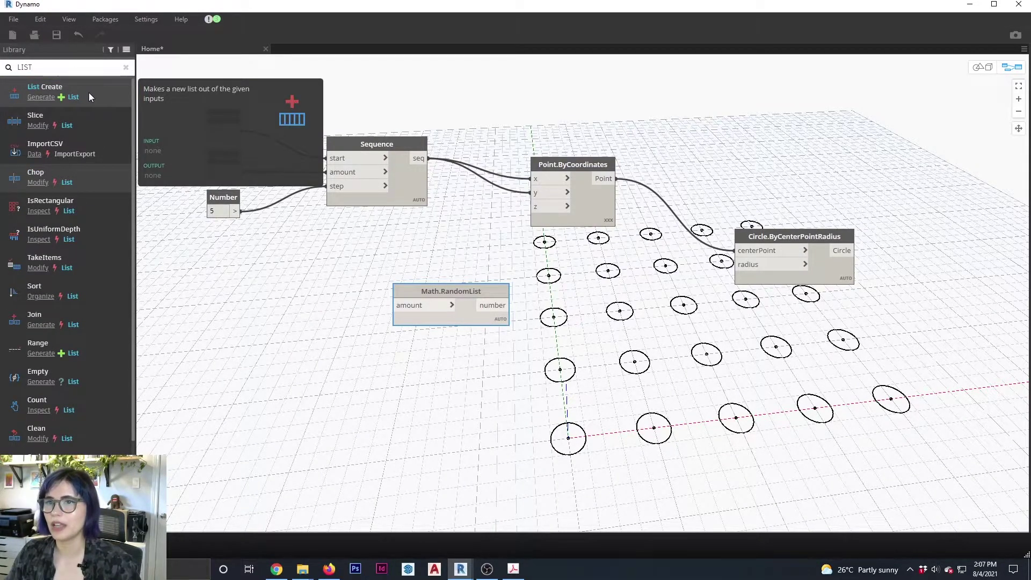
{"action": "left_click", "coordinate": [89, 95]}
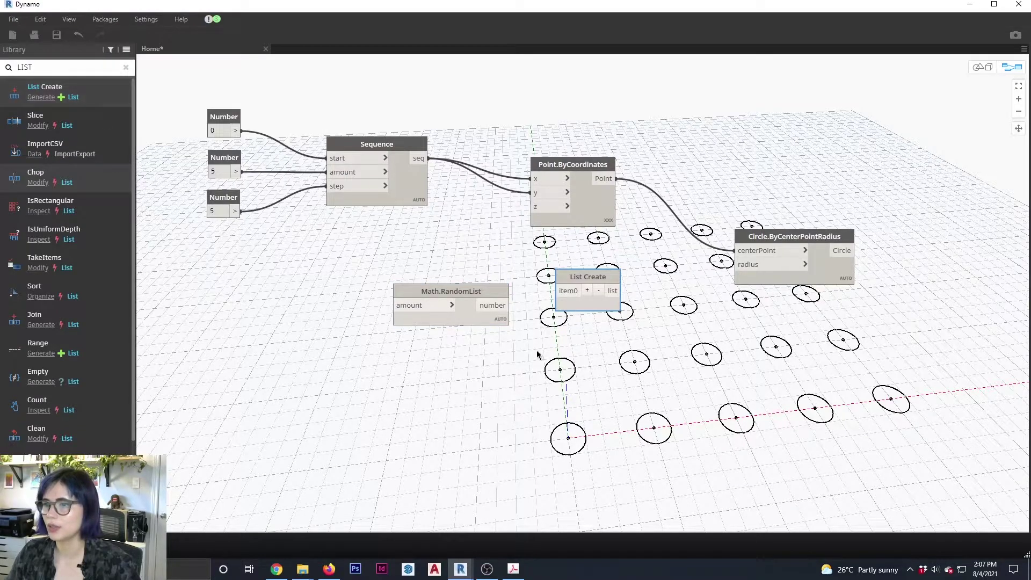
{"action": "left_click_drag", "start_coordinate": [564, 274], "coordinate": [400, 307]}
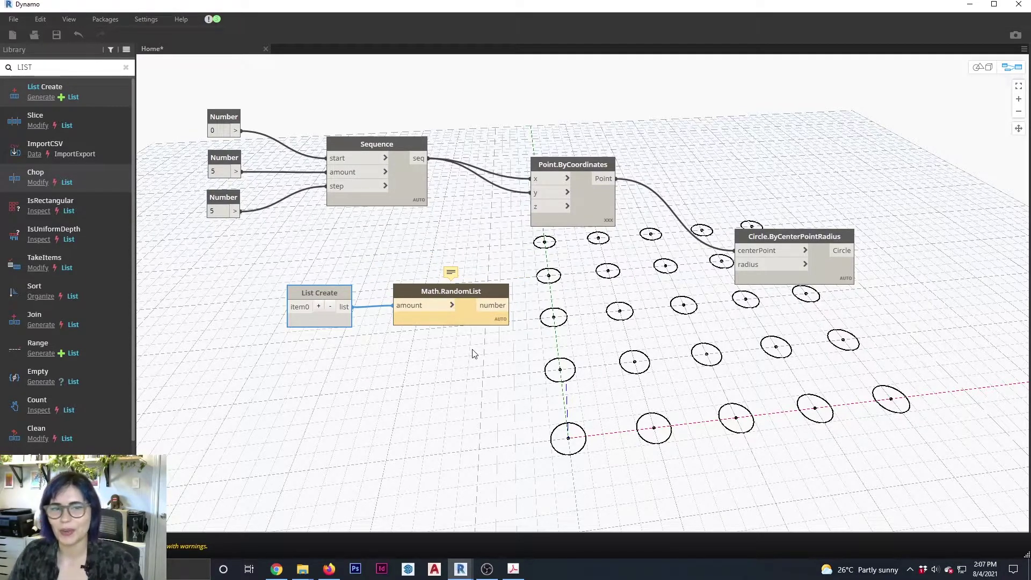
{"action": "mouse_move", "coordinate": [470, 307]}
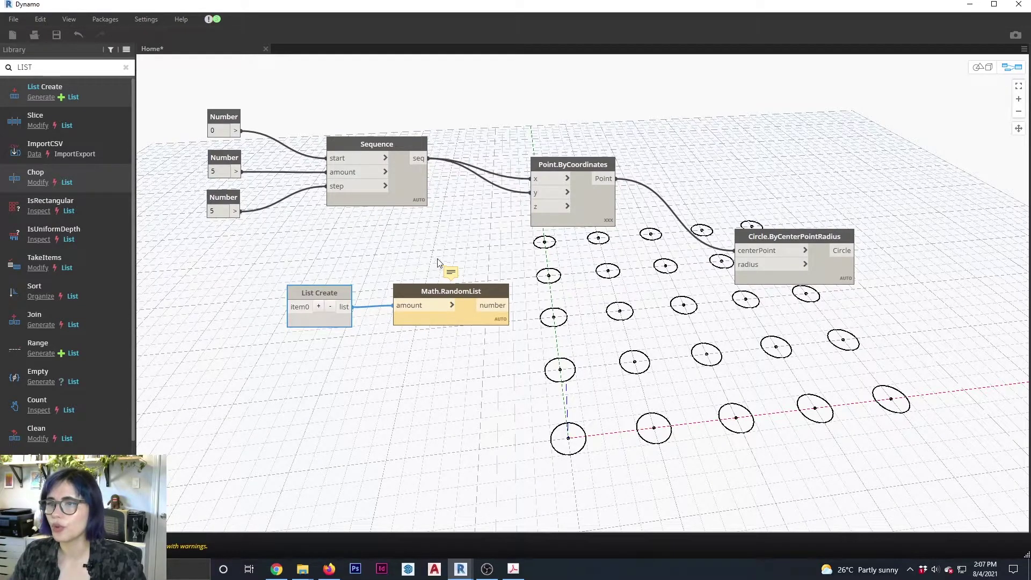
{"action": "left_click_drag", "start_coordinate": [468, 298], "coordinate": [582, 307]}
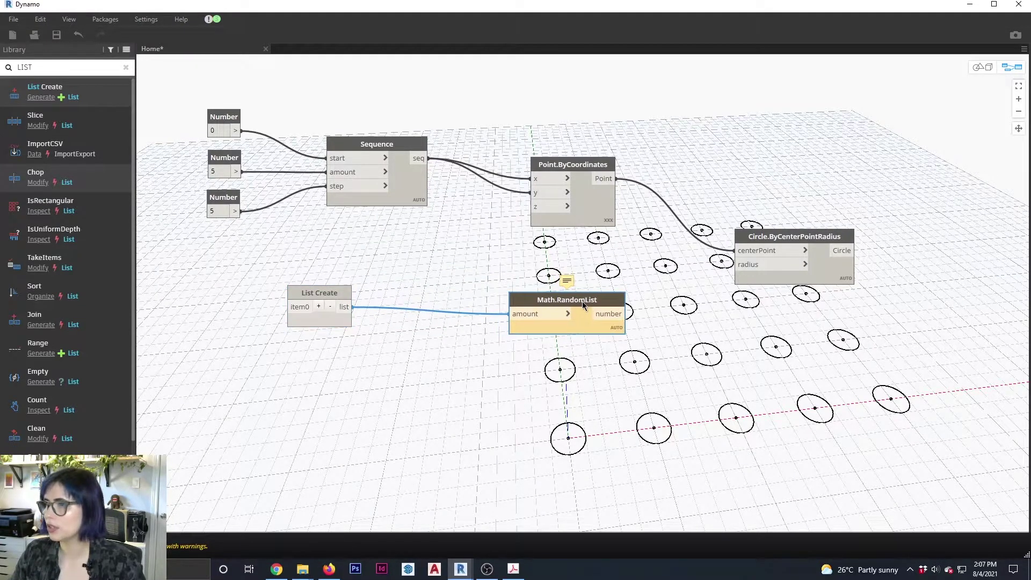
{"action": "left_click_drag", "start_coordinate": [334, 287], "coordinate": [436, 297]}
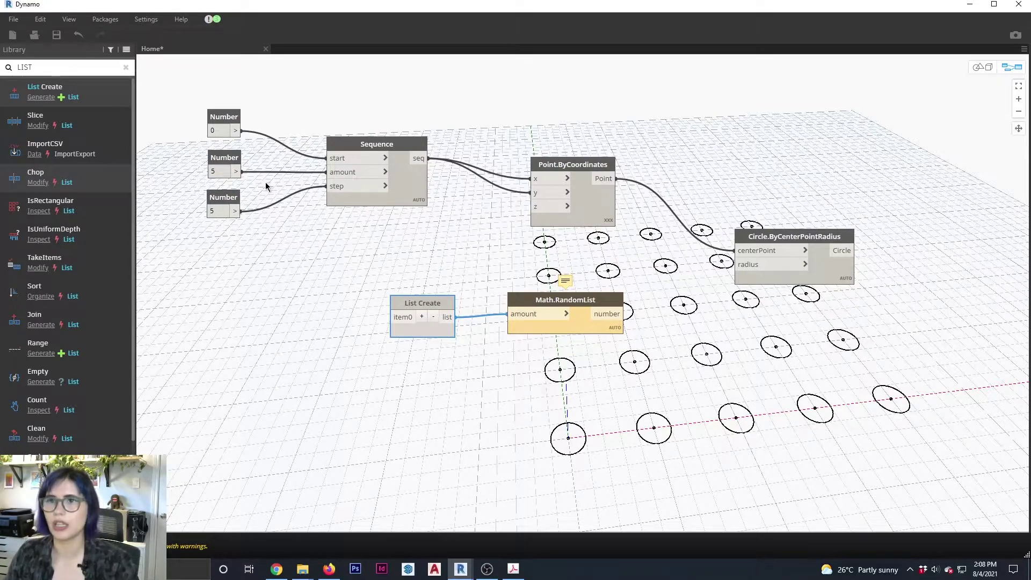
{"action": "left_click_drag", "start_coordinate": [37, 67], "coordinate": [16, 65]}
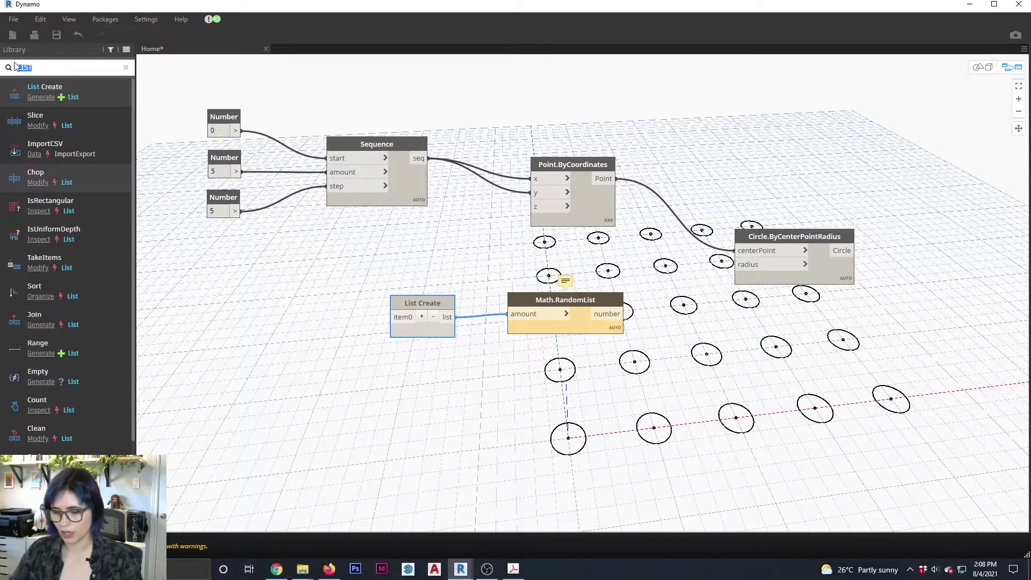
Add a Number Slider and wire it into List Create's item0
{"action": "type", "text": "SLIDER"}
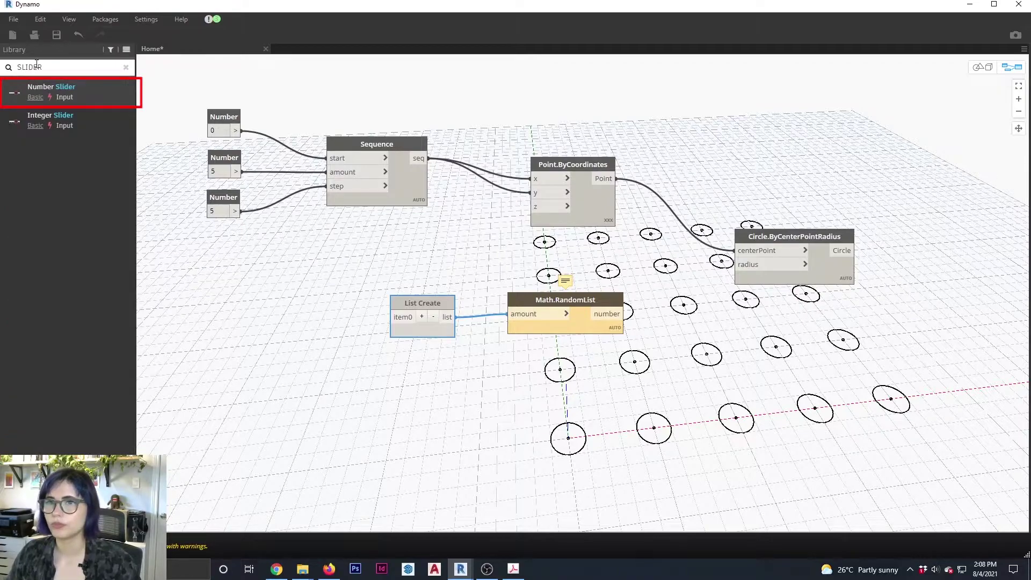
{"action": "left_click", "coordinate": [71, 96]}
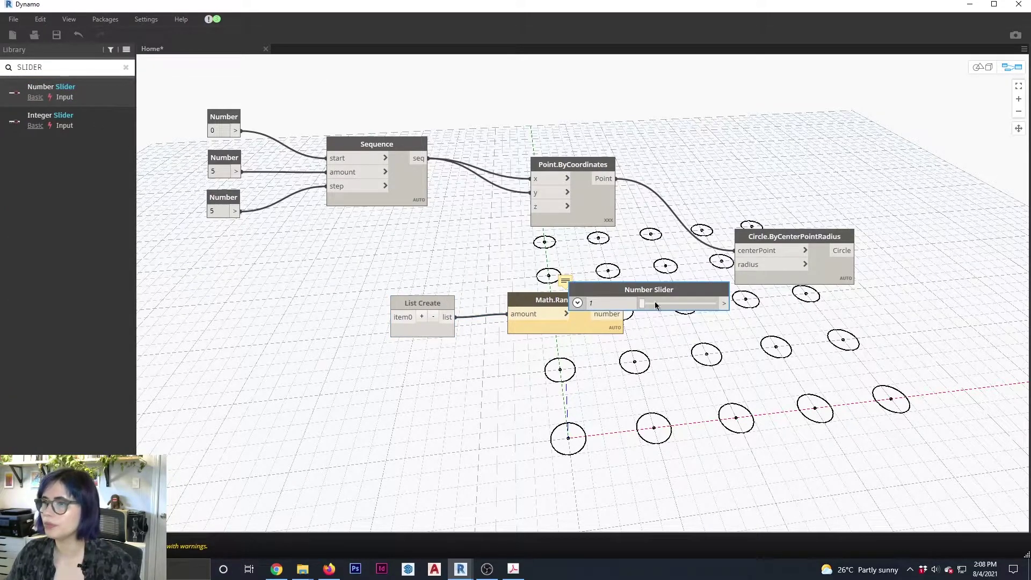
{"action": "left_click_drag", "start_coordinate": [665, 293], "coordinate": [281, 317]}
{"action": "left_click_drag", "start_coordinate": [344, 327], "coordinate": [391, 323]}
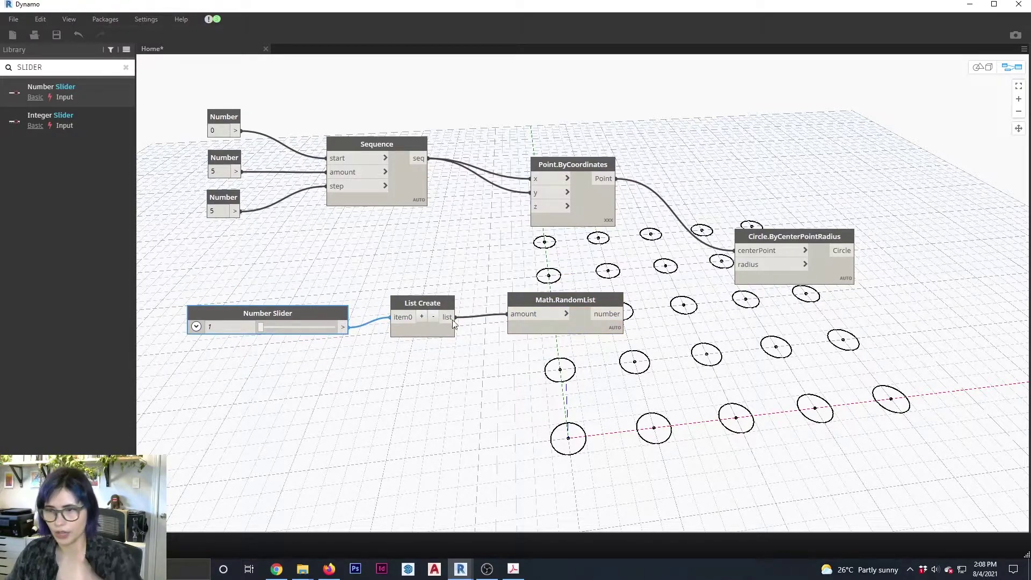
Set the slider range to Min 1, Max 10 and Step 0.5
{"action": "left_click", "coordinate": [196, 326]}
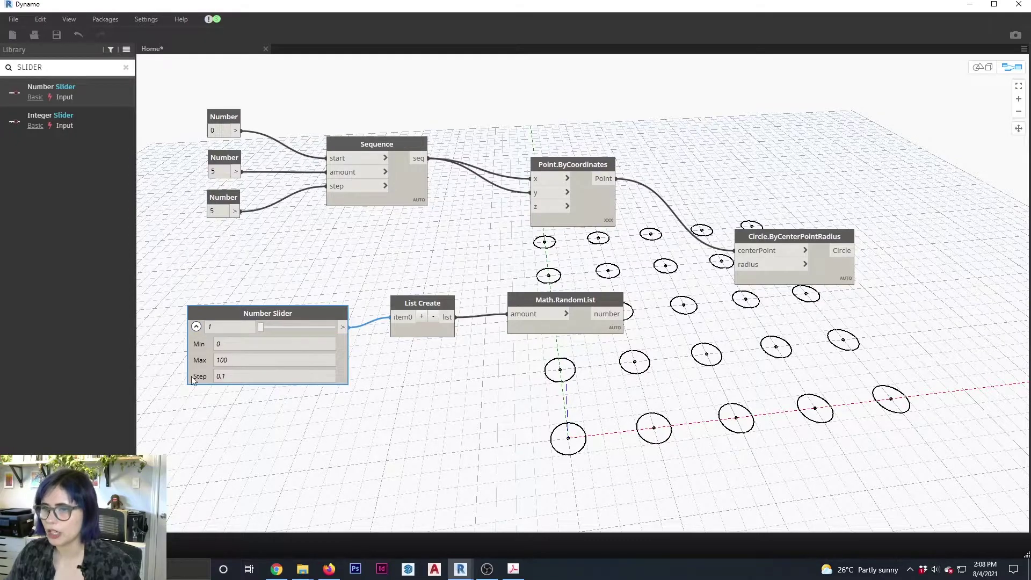
{"action": "left_click", "coordinate": [229, 347]}
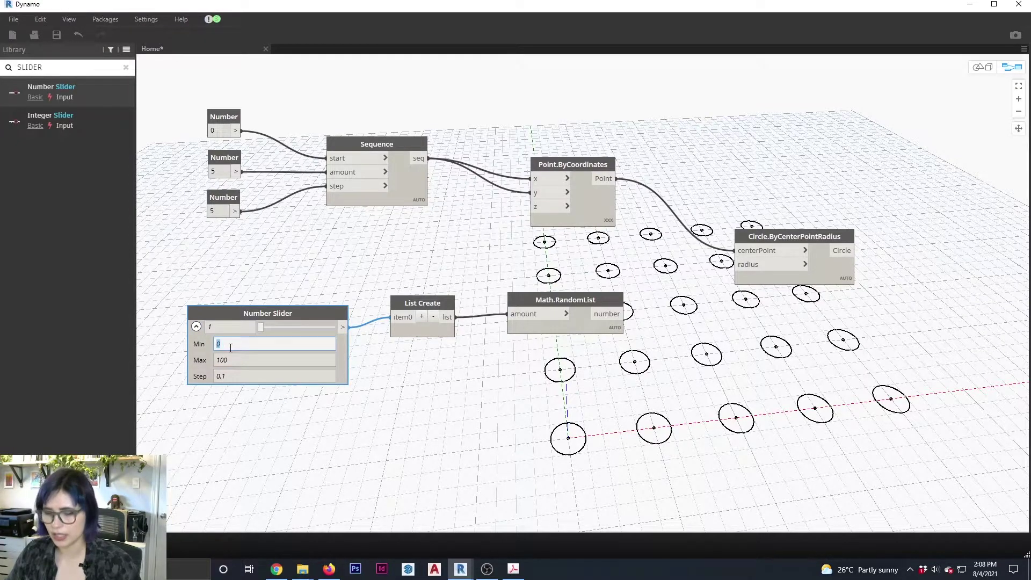
{"action": "type", "text": "1"}
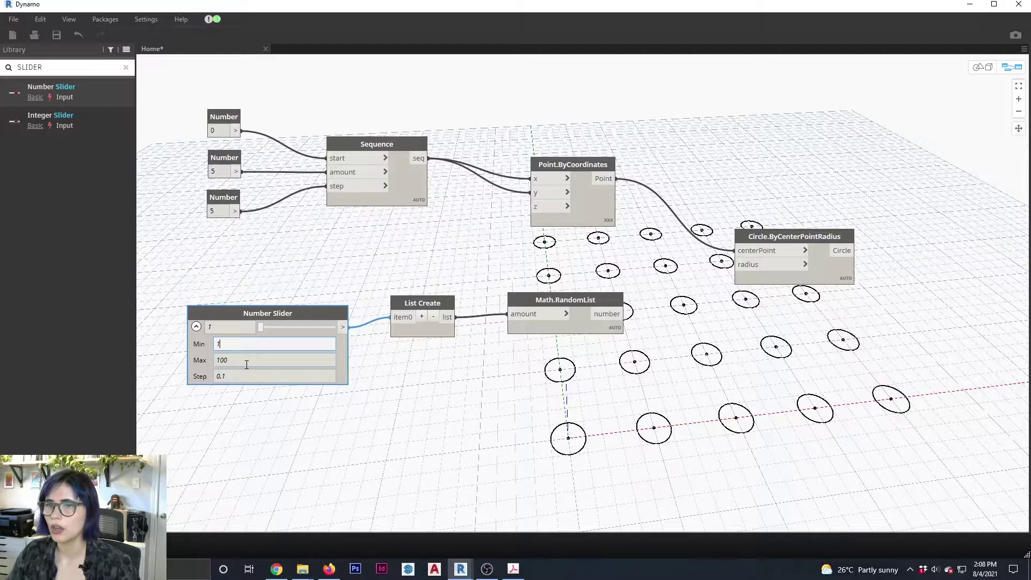
{"action": "left_click", "coordinate": [247, 364]}
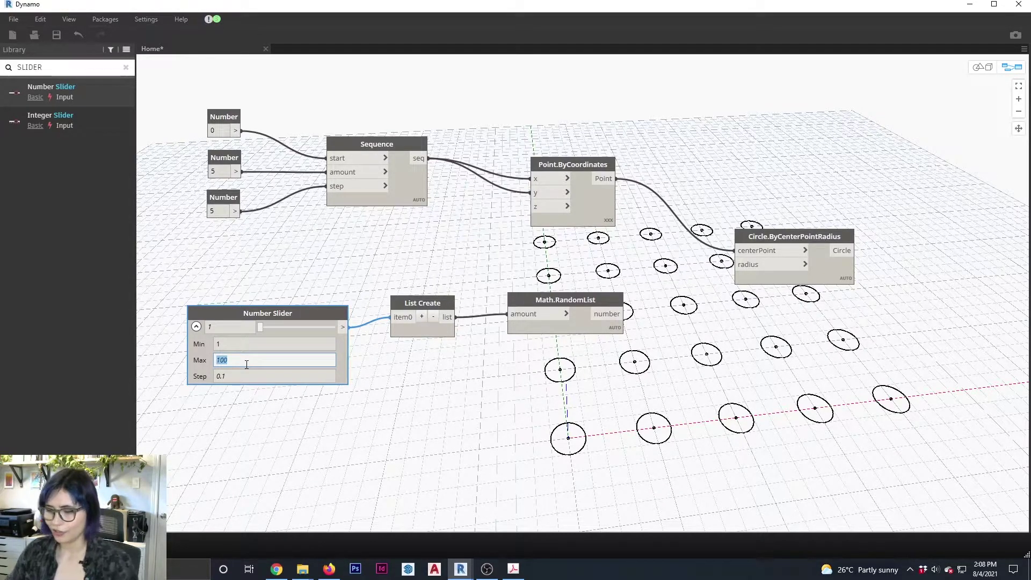
{"action": "type", "text": "5"}
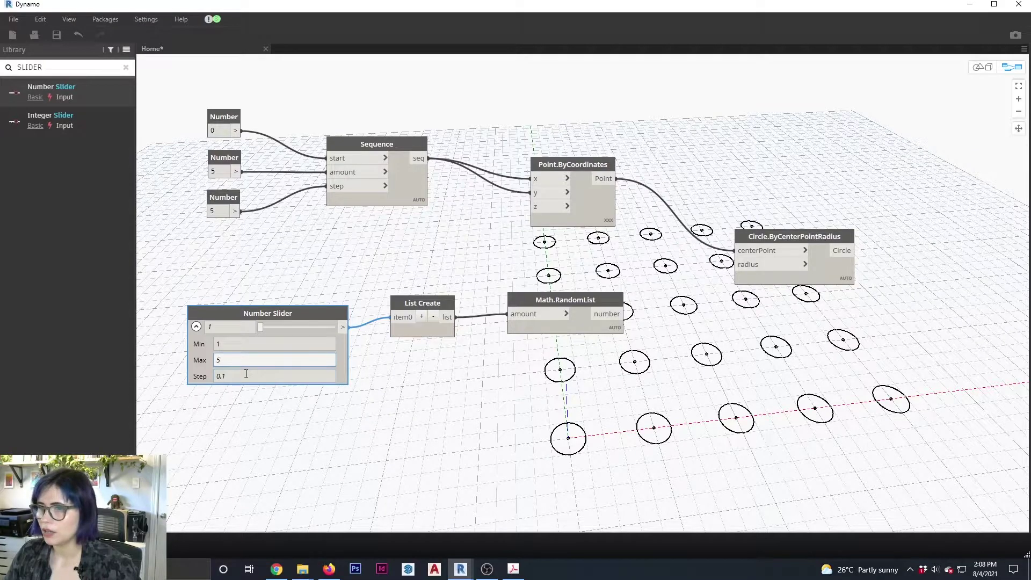
{"action": "key", "text": "Return"}
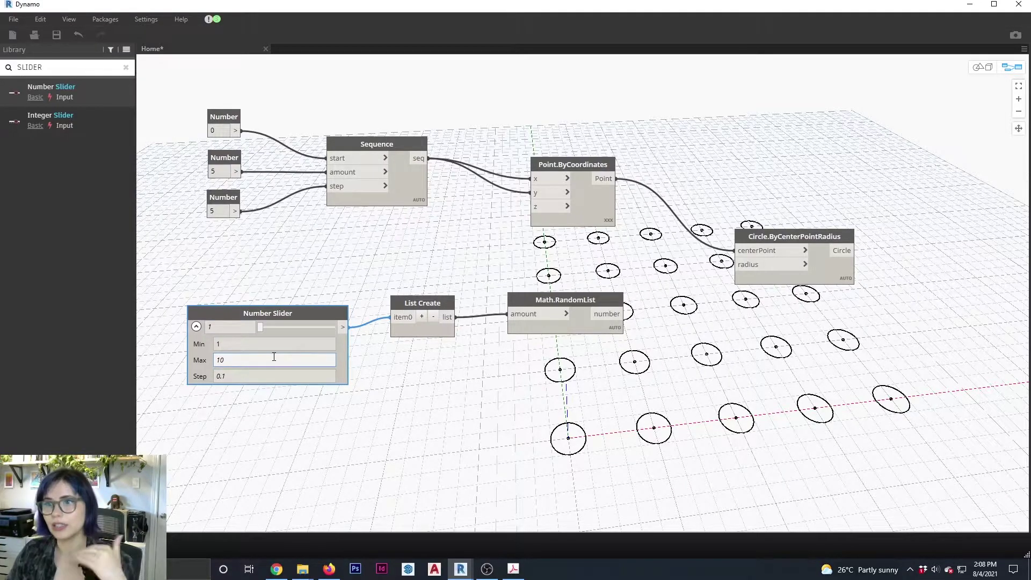
{"action": "key", "text": "Tab"}
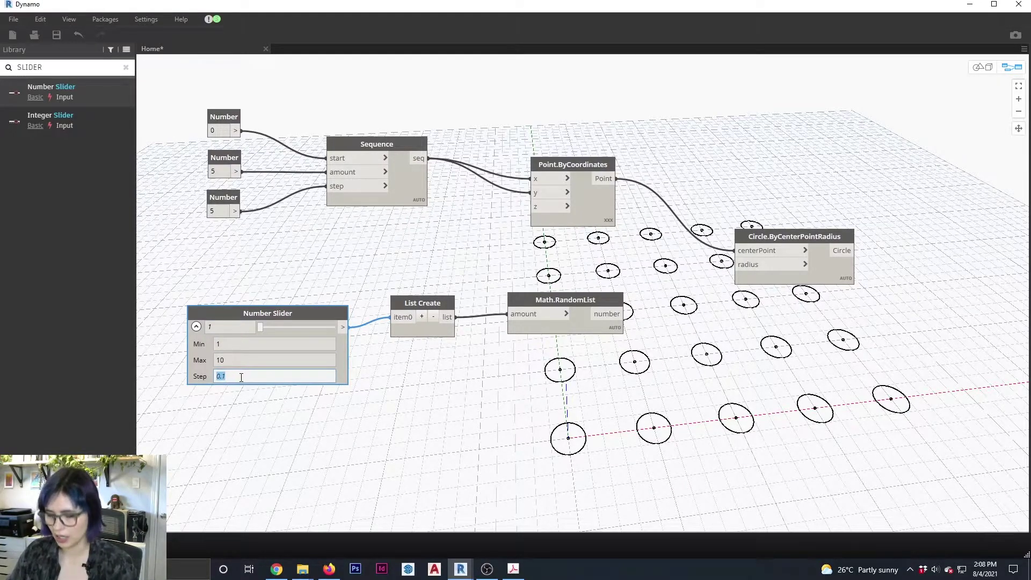
{"action": "type", "text": ".5"}
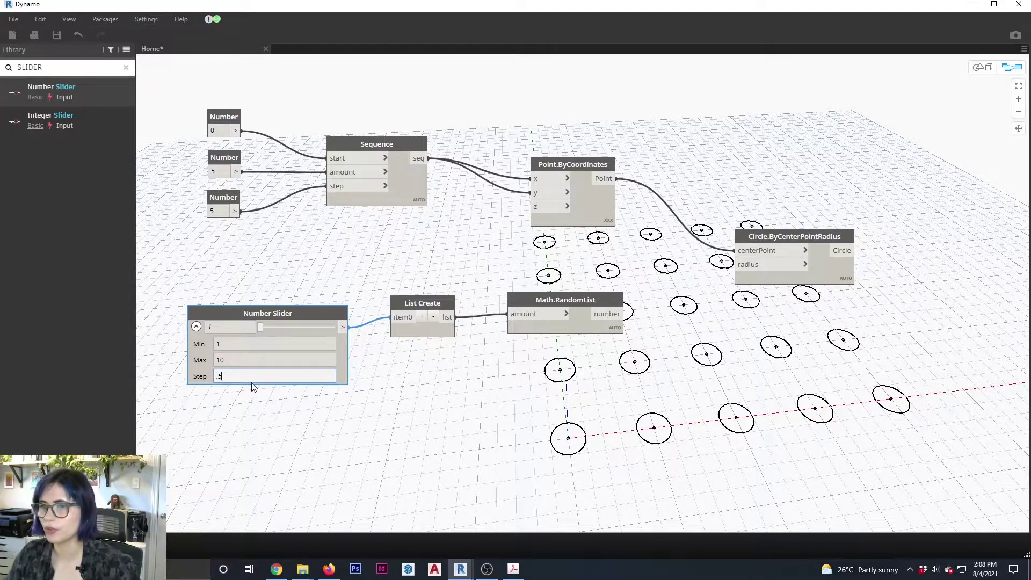
{"action": "left_click", "coordinate": [259, 363]}
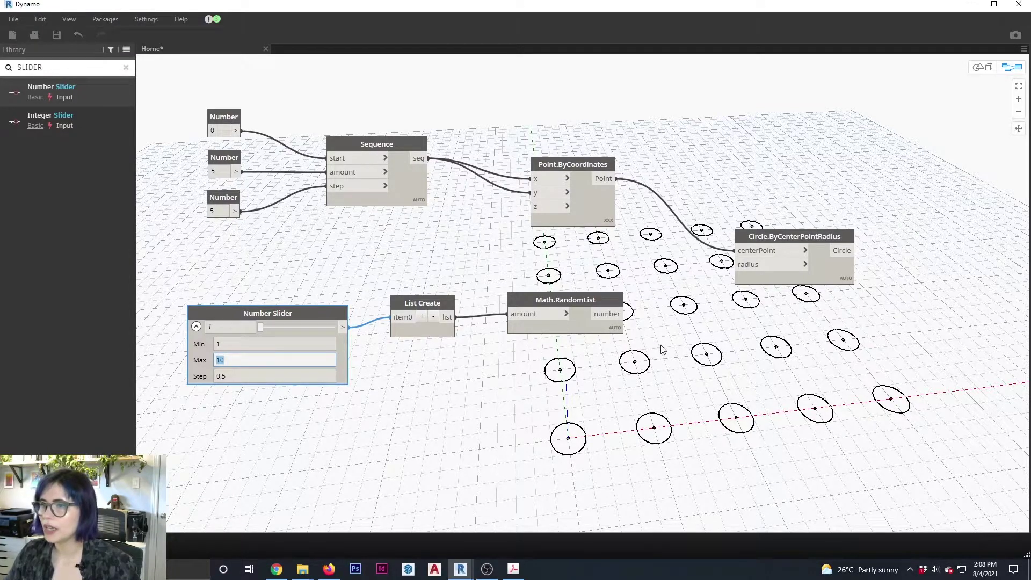
Wire Math.RandomList's output into the circle node's radius input
{"action": "mouse_move", "coordinate": [617, 320]}
{"action": "left_click_drag", "start_coordinate": [618, 318], "coordinate": [742, 266]}
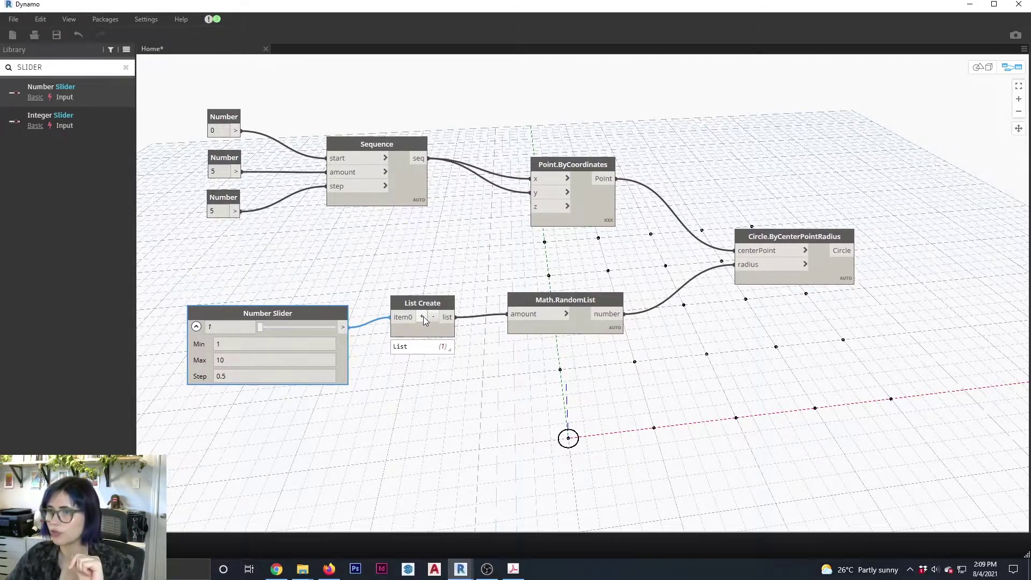
Add item1–item4 to List Create and wire the Number Slider into all of them
{"action": "left_click", "coordinate": [422, 317]}
{"action": "left_click", "coordinate": [422, 317]}
{"action": "left_click", "coordinate": [422, 317]}
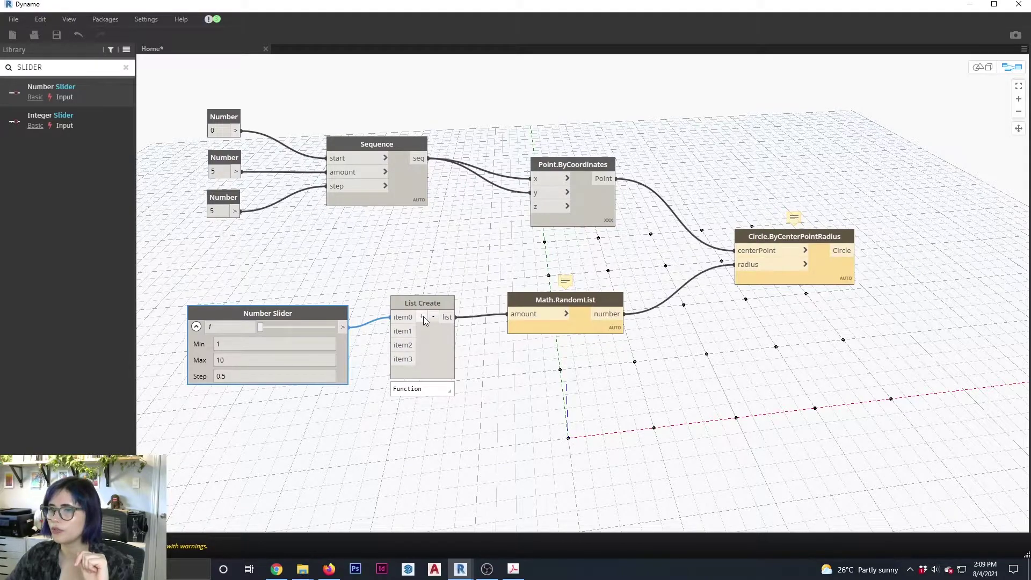
{"action": "left_click", "coordinate": [423, 317]}
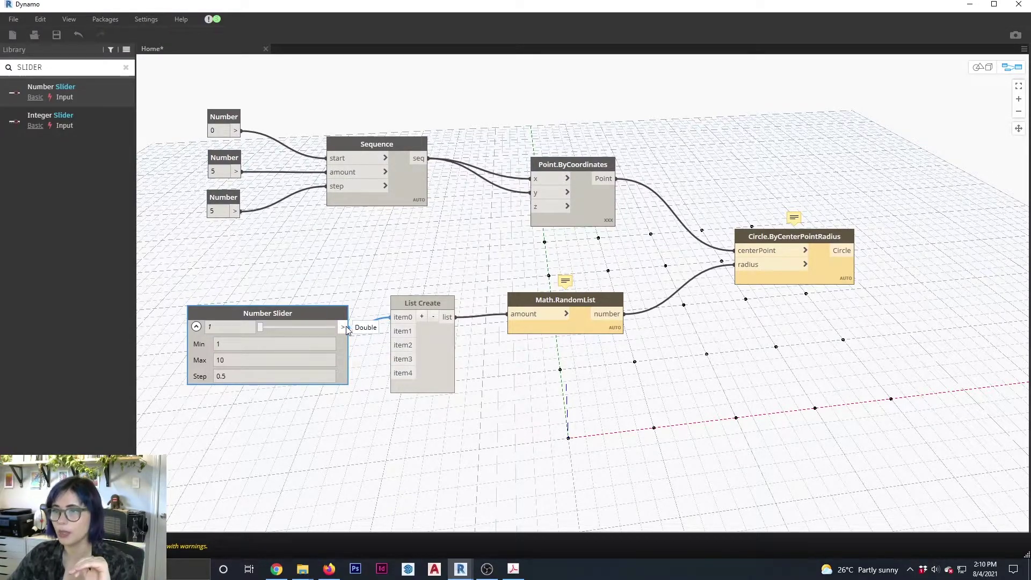
{"action": "left_click_drag", "start_coordinate": [345, 329], "coordinate": [395, 359]}
{"action": "left_click_drag", "start_coordinate": [349, 328], "coordinate": [396, 376]}
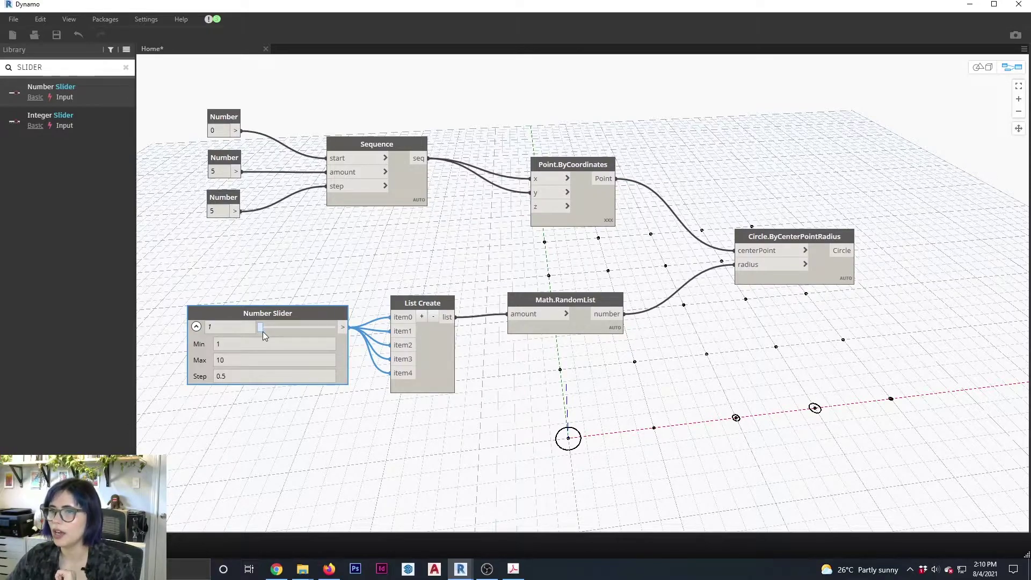
Set the Number Slider to Min 0, Max 100, Step 0.1 and drag it to 33.6
{"action": "left_click_drag", "start_coordinate": [260, 328], "coordinate": [313, 336]}
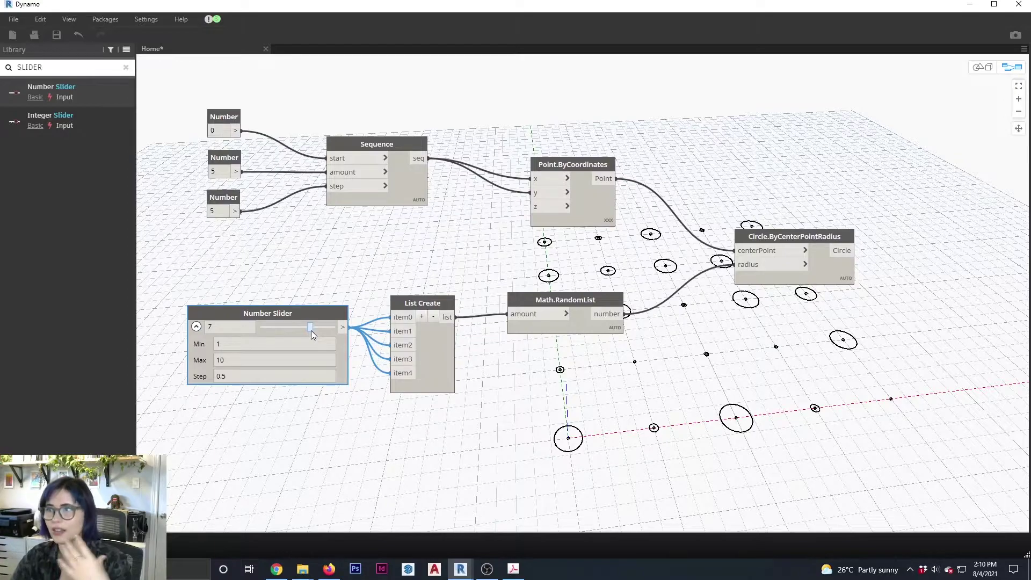
{"action": "left_click_drag", "start_coordinate": [311, 330], "coordinate": [289, 326]}
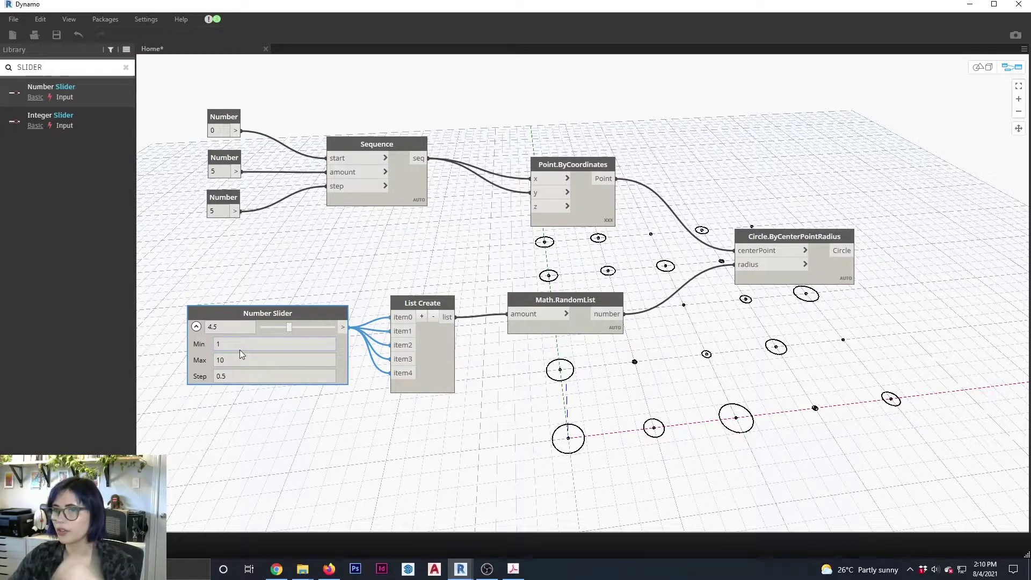
{"action": "key", "text": "Tab"}
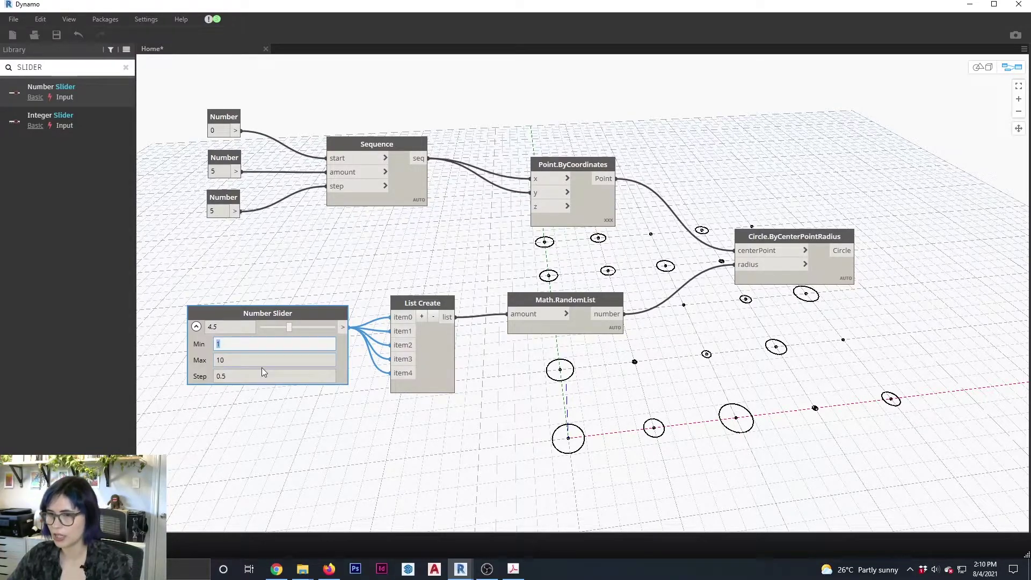
{"action": "type", "text": "0"}
{"action": "left_click", "coordinate": [247, 362]}
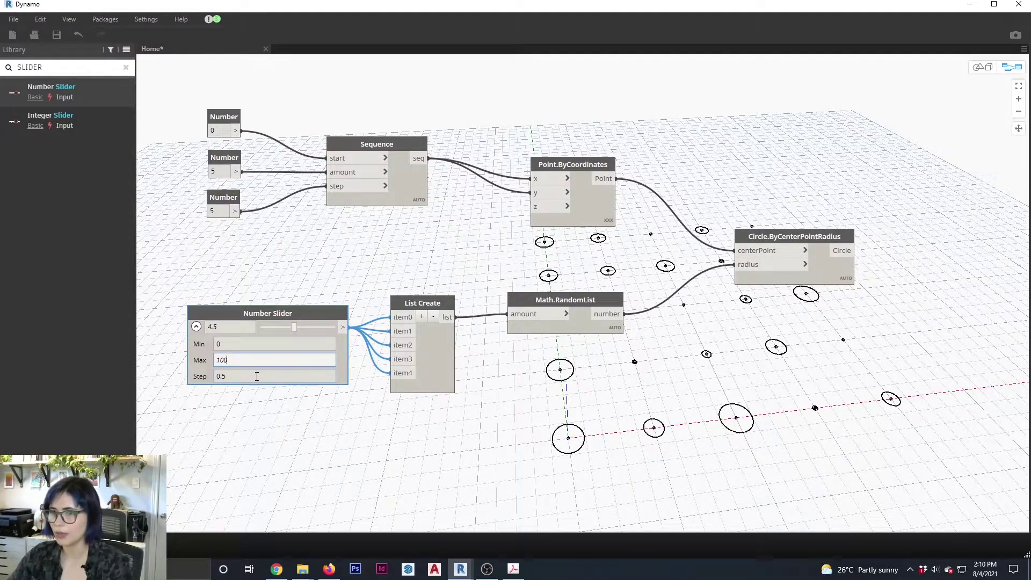
{"action": "type", "text": "0"}
{"action": "key", "text": "Tab"}
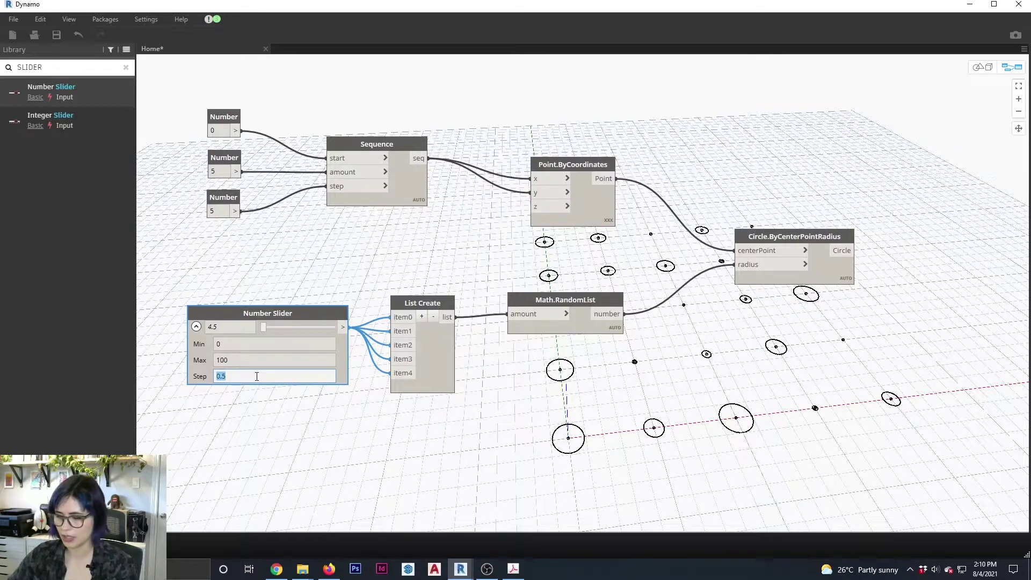
{"action": "type", "text": "0.1"}
{"action": "key", "text": "Return"}
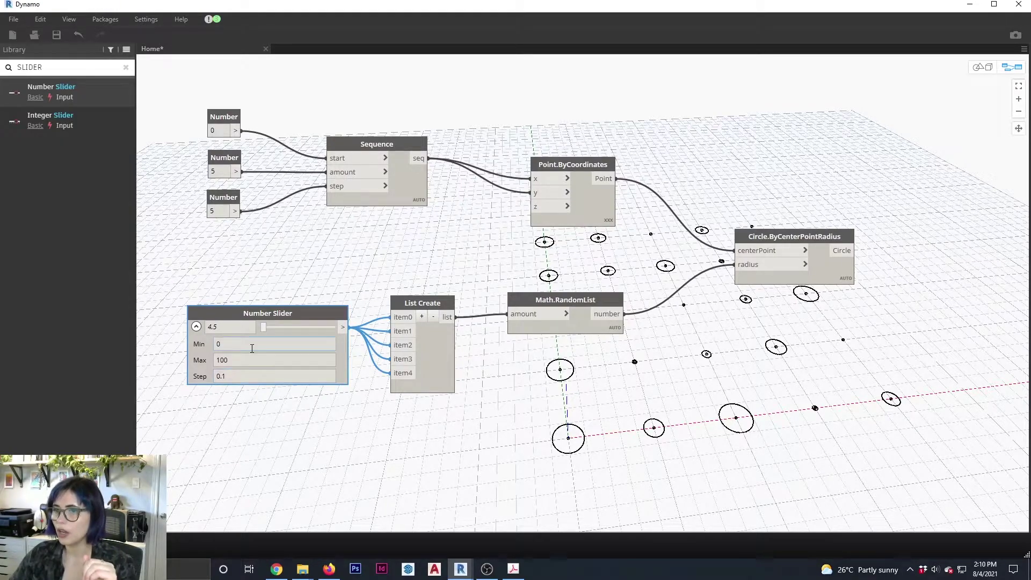
{"action": "left_click_drag", "start_coordinate": [263, 328], "coordinate": [284, 331]}
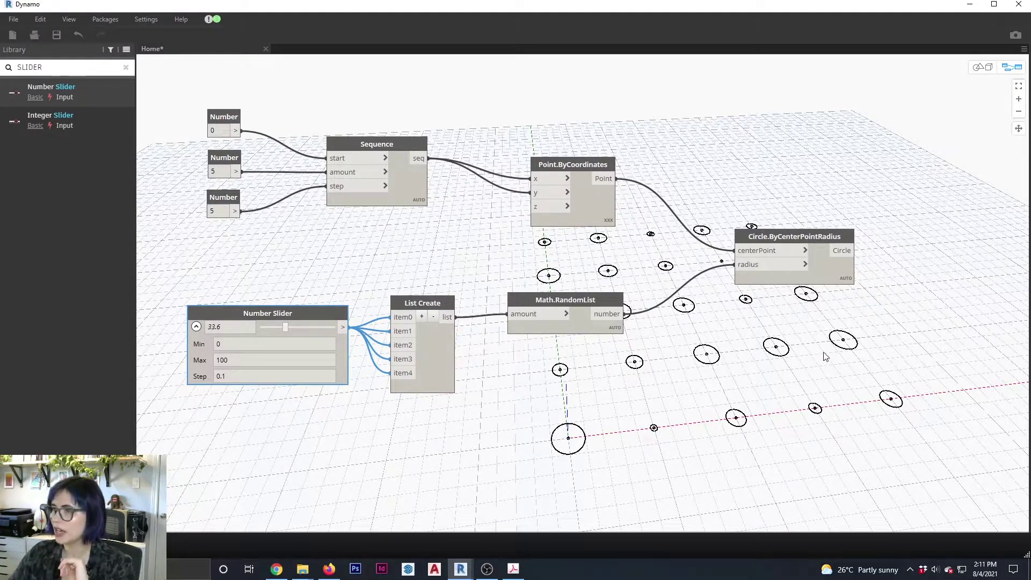
{"action": "key", "text": "ctrl+b"}
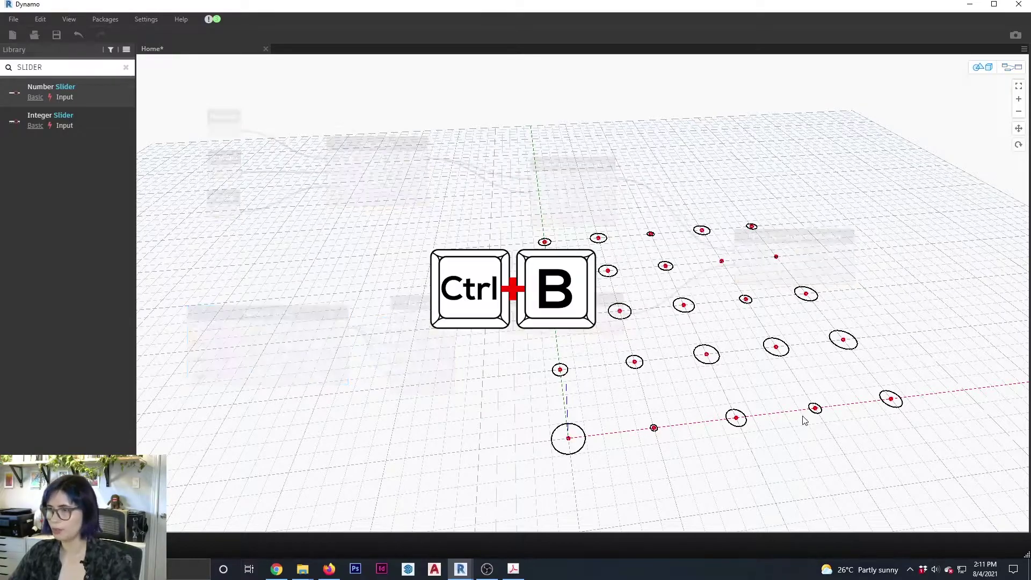
{"action": "middle_click_drag", "start_coordinate": [778, 376], "coordinate": [690, 350]}
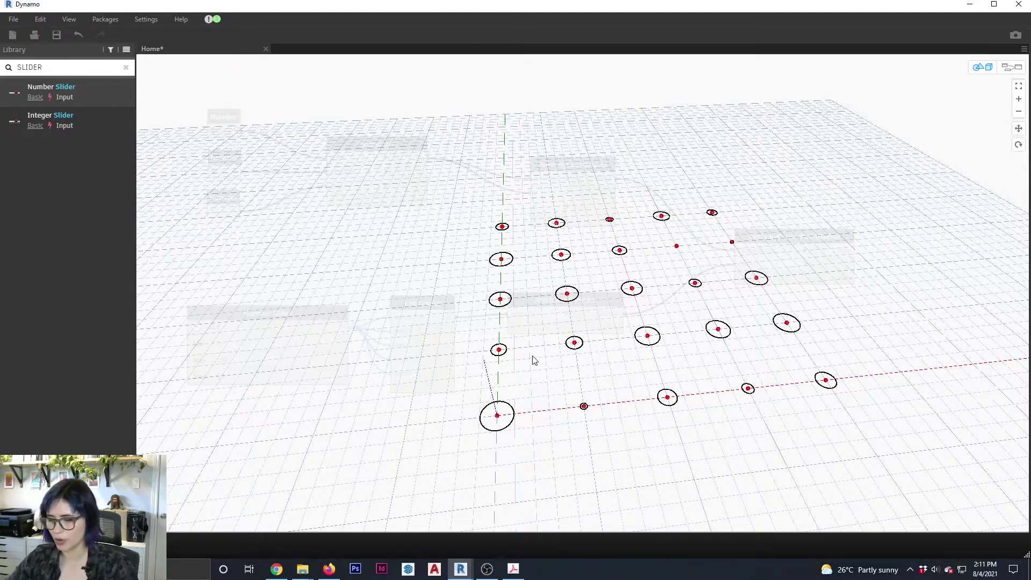
{"action": "key", "text": "ctrl+b"}
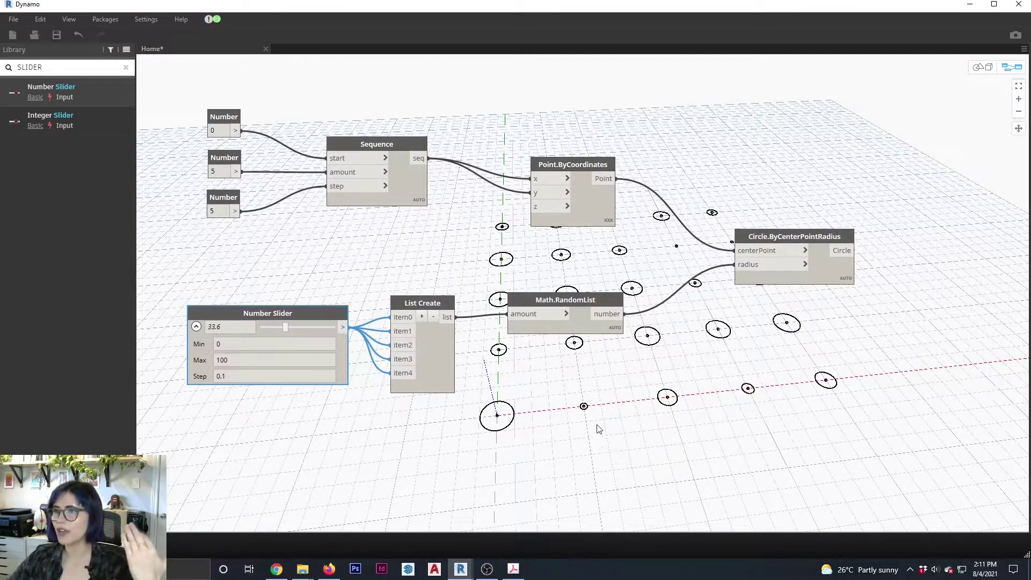
{"action": "middle_click_drag", "start_coordinate": [558, 396], "coordinate": [547, 400]}
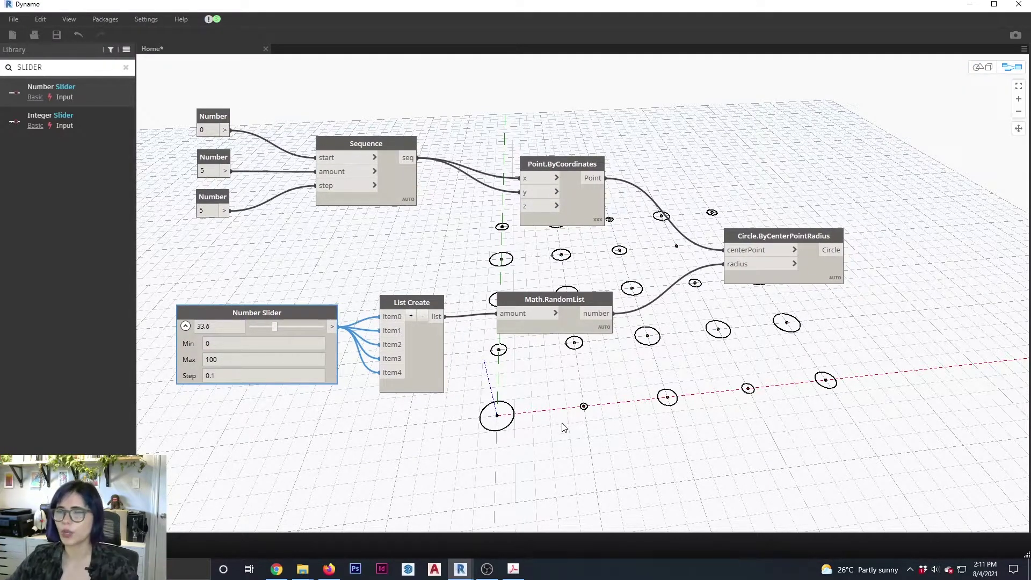
{"action": "scroll", "coordinate": [634, 407], "scroll_direction": "down", "scroll_amount": 3}
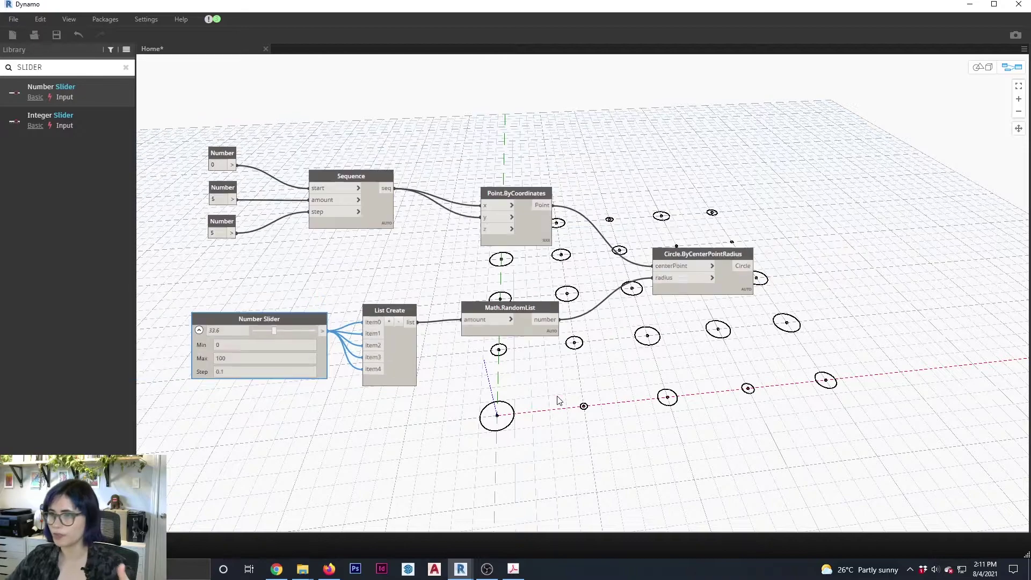
{"action": "middle_click_drag", "start_coordinate": [691, 346], "coordinate": [621, 335]}
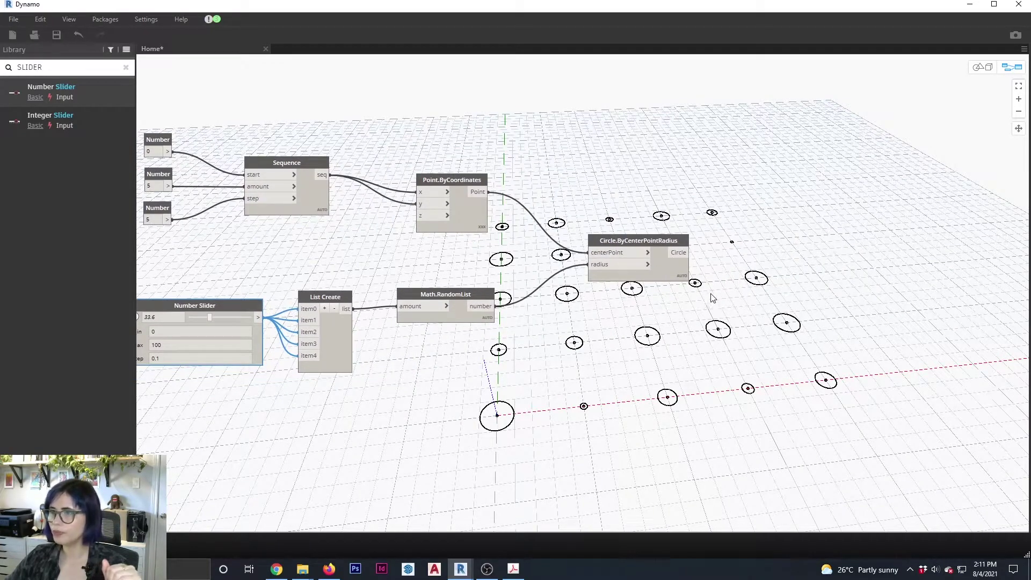
{"action": "middle_click_drag", "start_coordinate": [712, 294], "coordinate": [717, 313]}
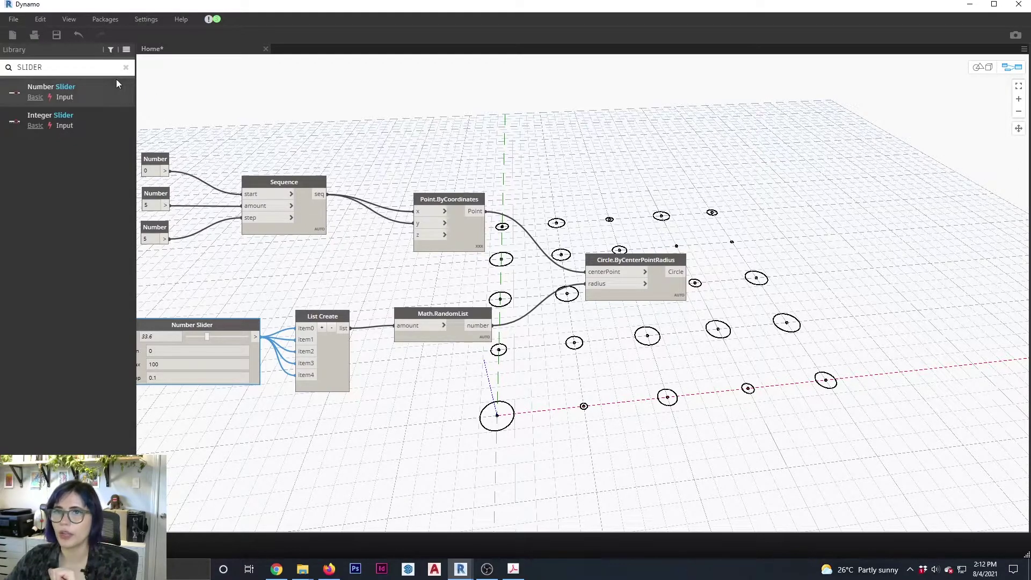
Search SURFACE and add a Surface.ByPatch node fed by the Circle output
{"action": "left_click_drag", "start_coordinate": [55, 62], "coordinate": [13, 65]}
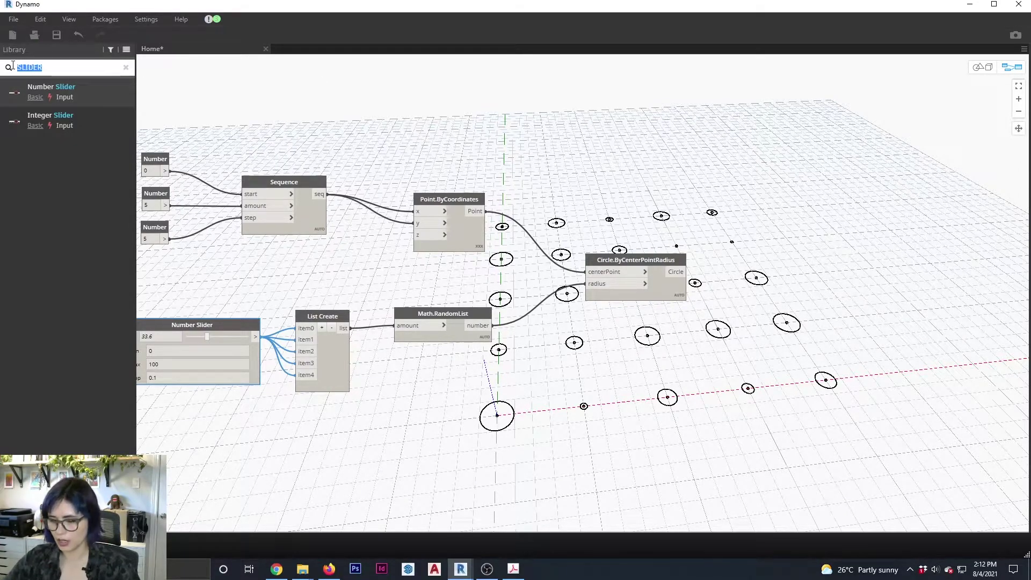
{"action": "type", "text": "SURFACE"}
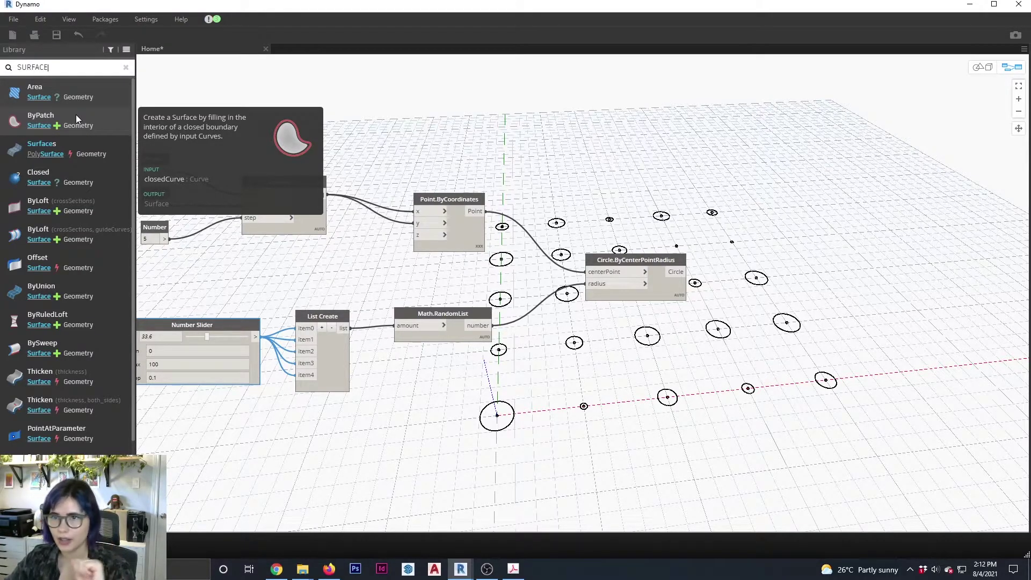
{"action": "left_click", "coordinate": [75, 114]}
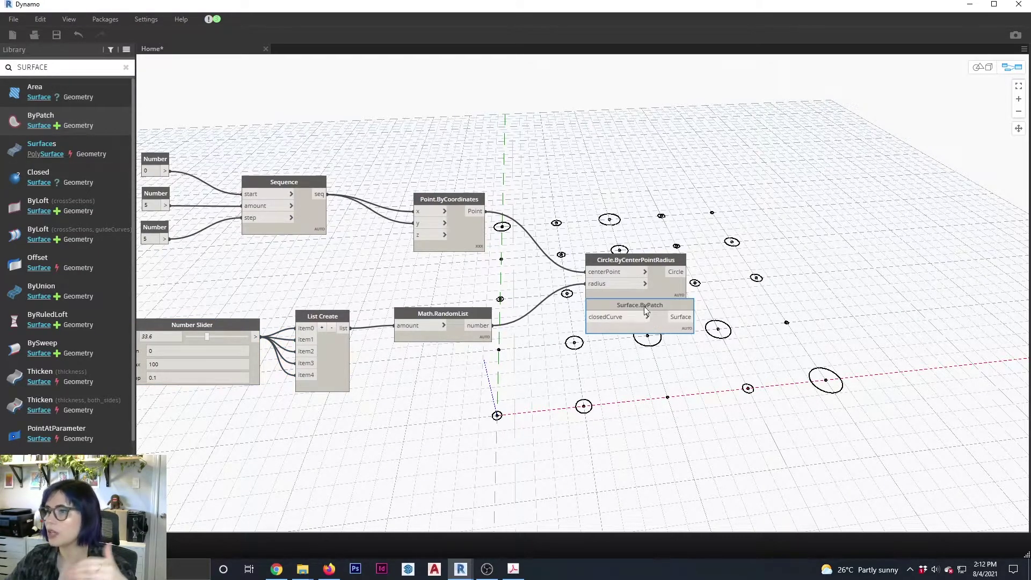
{"action": "left_click_drag", "start_coordinate": [644, 308], "coordinate": [775, 263]}
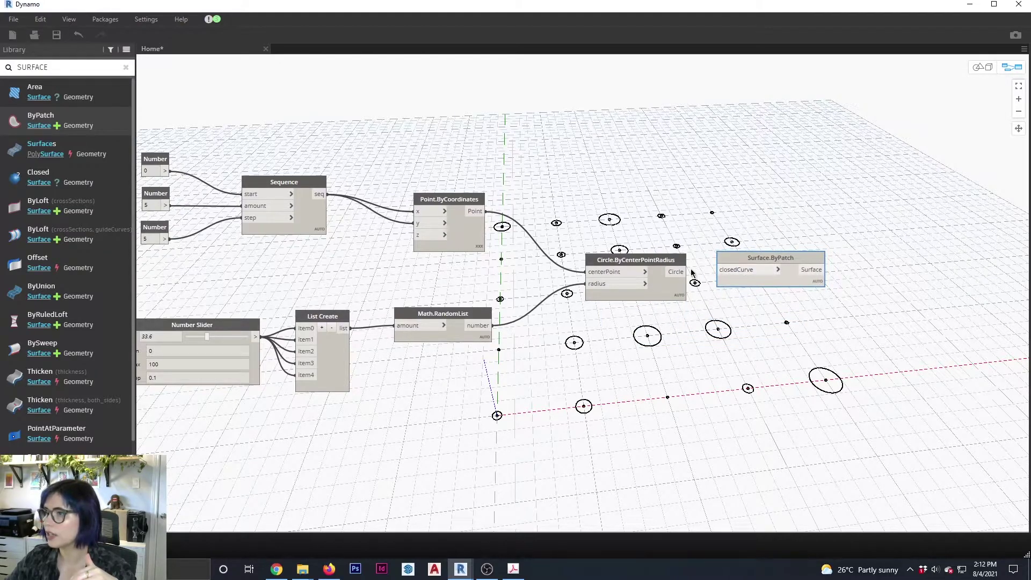
{"action": "left_click_drag", "start_coordinate": [688, 271], "coordinate": [720, 270]}
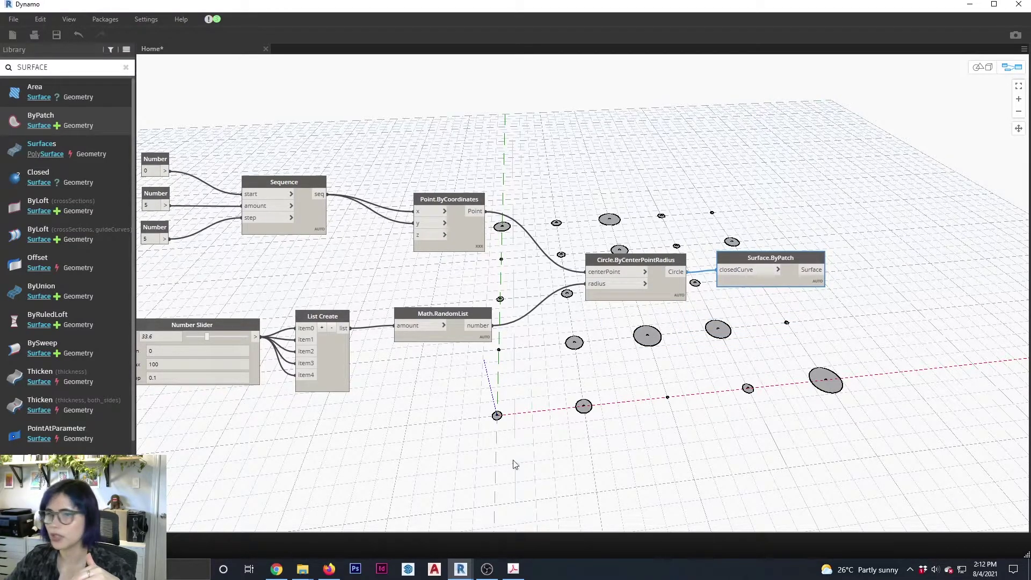
{"action": "left_click", "coordinate": [389, 422]}
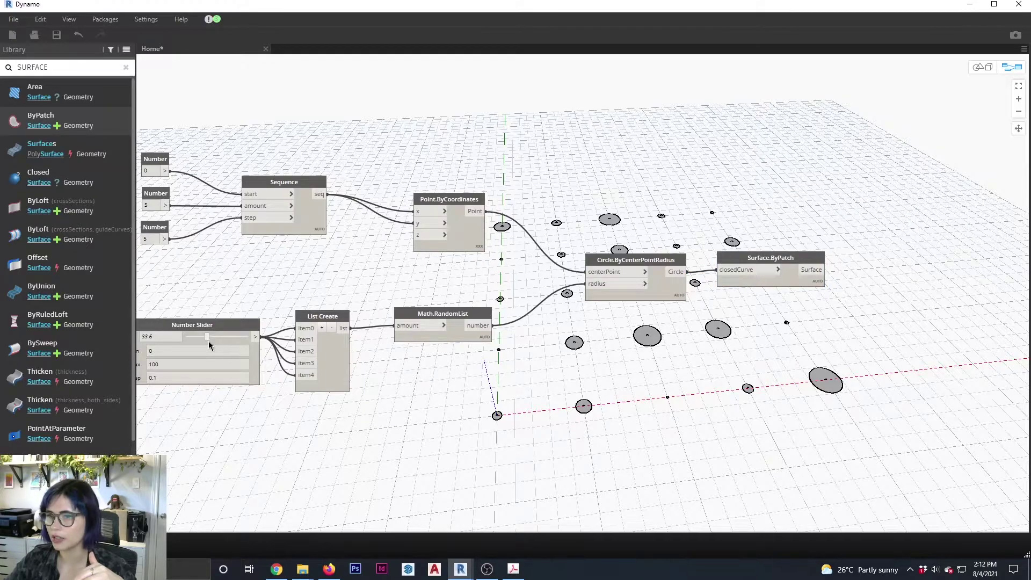
Raise the slider to 47.6 and shift List Create, Number Slider and Surface.ByPatch slightly right
{"action": "left_click_drag", "start_coordinate": [208, 344], "coordinate": [217, 343]}
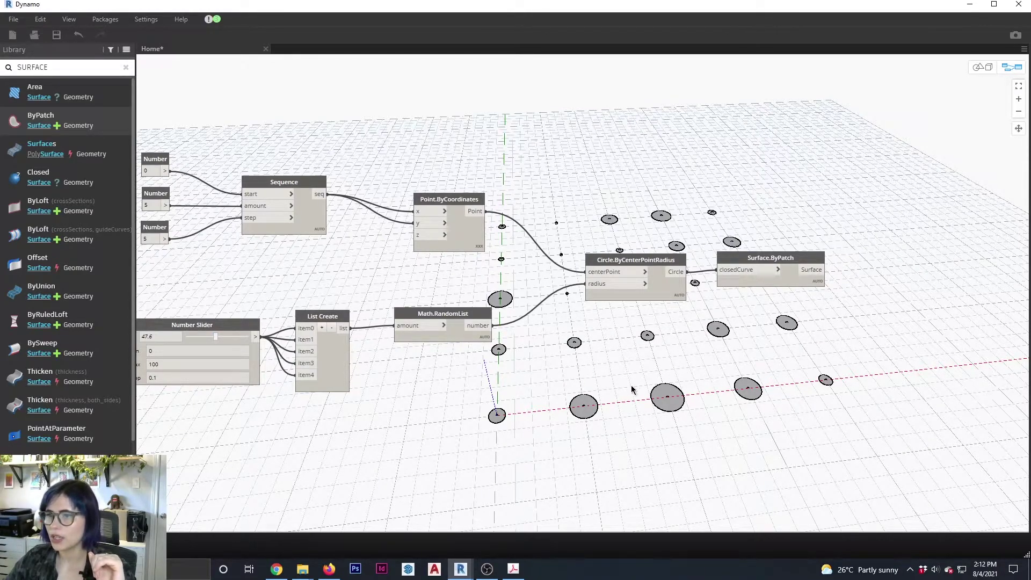
{"action": "left_click_drag", "start_coordinate": [325, 316], "coordinate": [339, 318]}
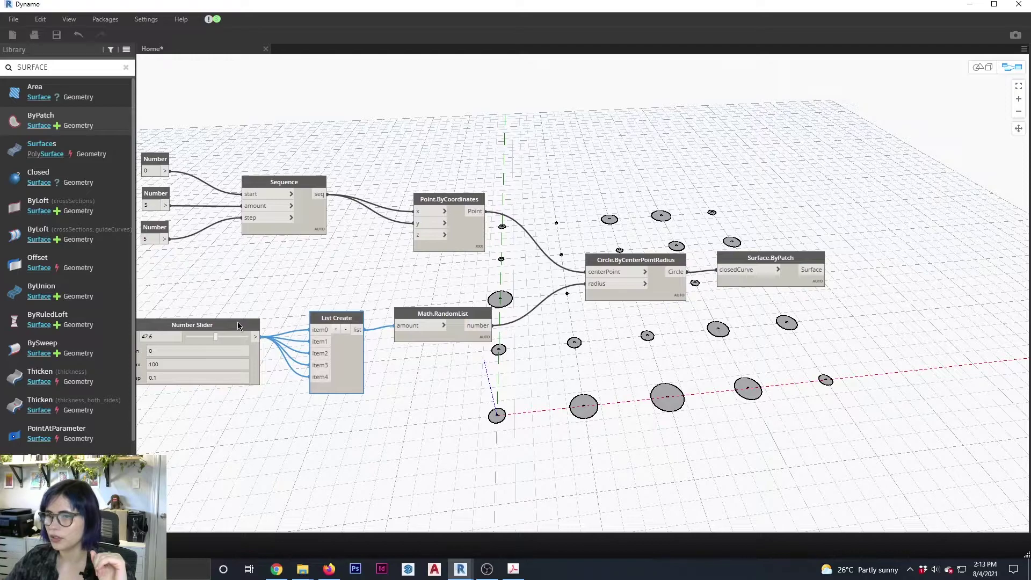
{"action": "left_click_drag", "start_coordinate": [238, 326], "coordinate": [253, 326]}
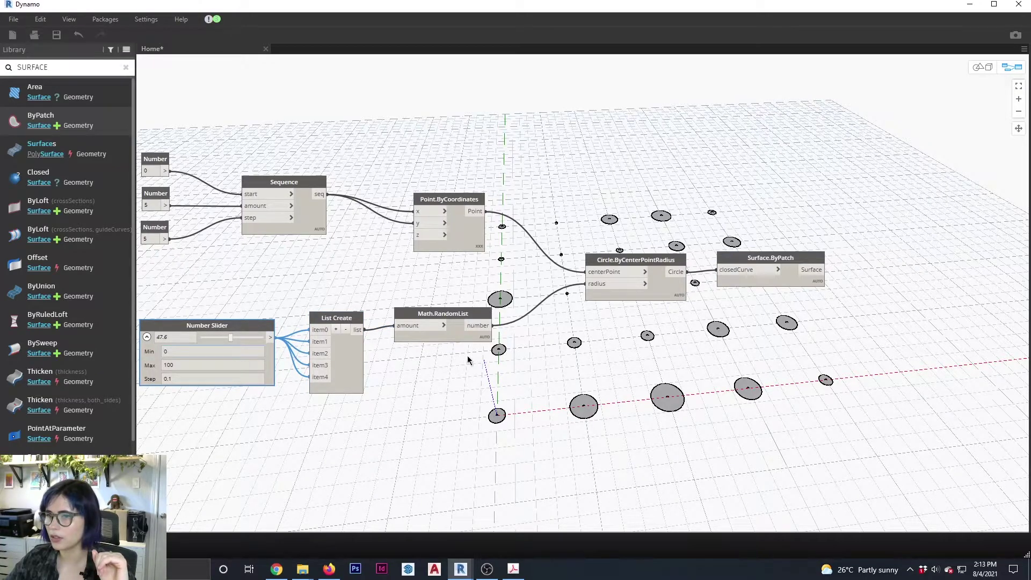
{"action": "left_click_drag", "start_coordinate": [814, 259], "coordinate": [824, 258]}
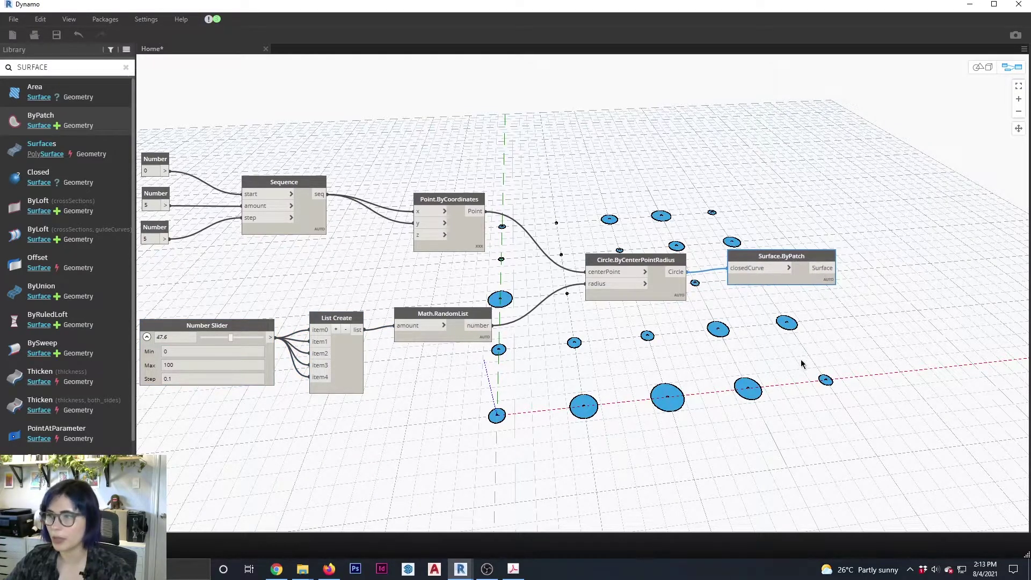
{"action": "left_click", "coordinate": [885, 339]}
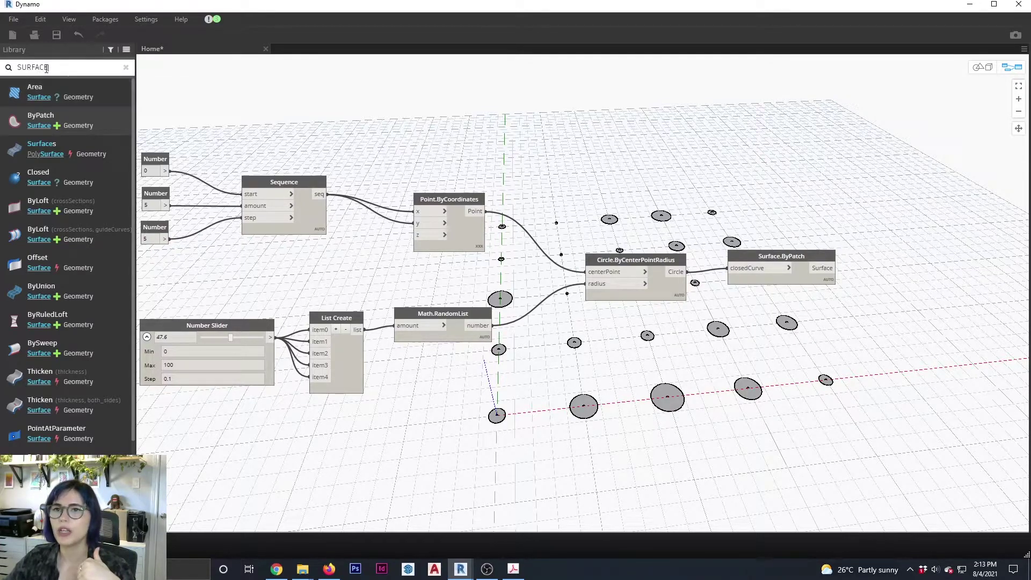
{"action": "left_click_drag", "start_coordinate": [47, 68], "coordinate": [9, 68]}
Search the library for EXTRUDE, compare the extrude entries, and add Curve.ExtrudeAsSolid
{"action": "type", "text": "EXTRUDE"}
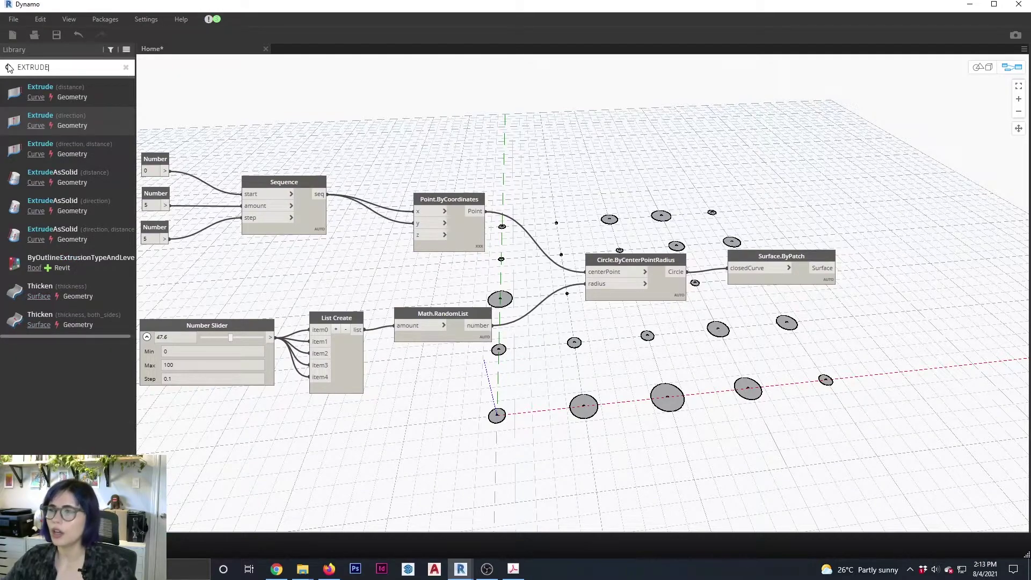
{"action": "mouse_move", "coordinate": [60, 91]}
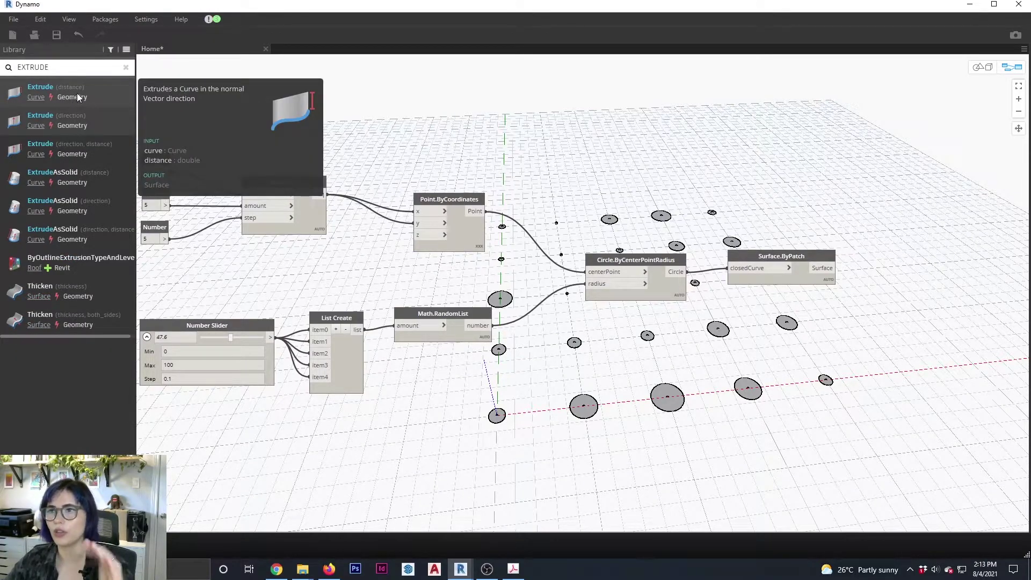
{"action": "mouse_move", "coordinate": [98, 121]}
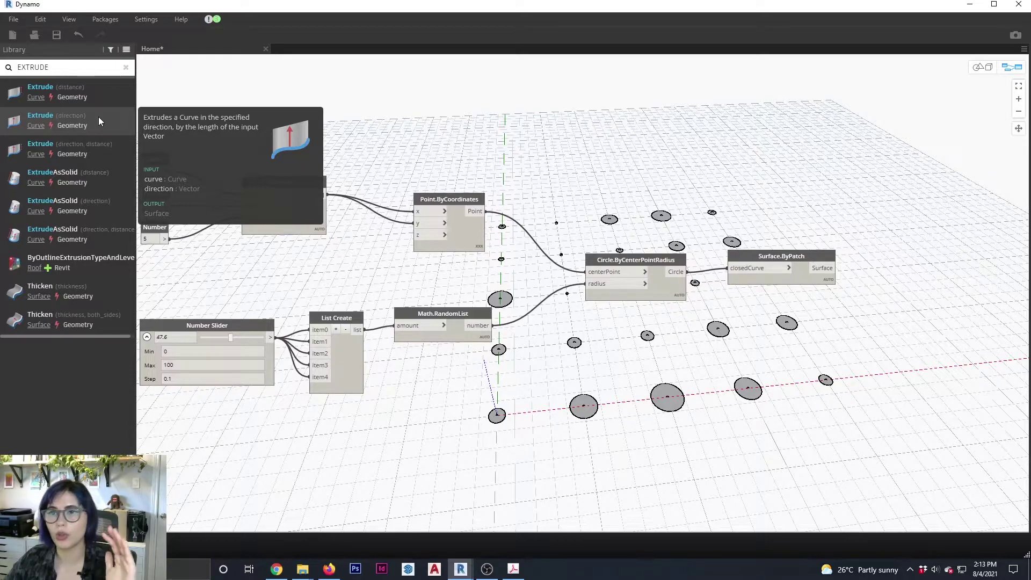
{"action": "mouse_move", "coordinate": [89, 179]}
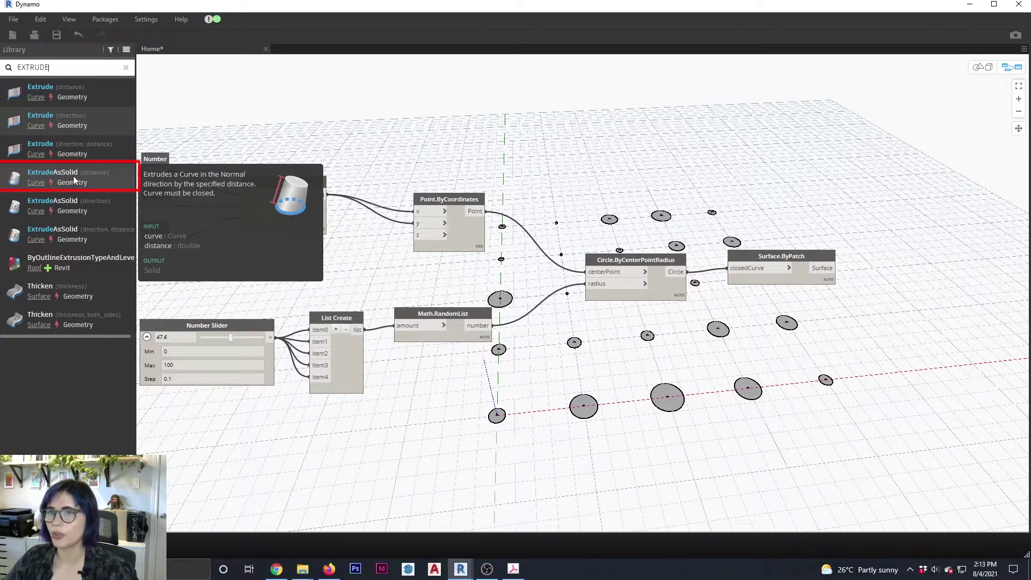
{"action": "left_click", "coordinate": [73, 179]}
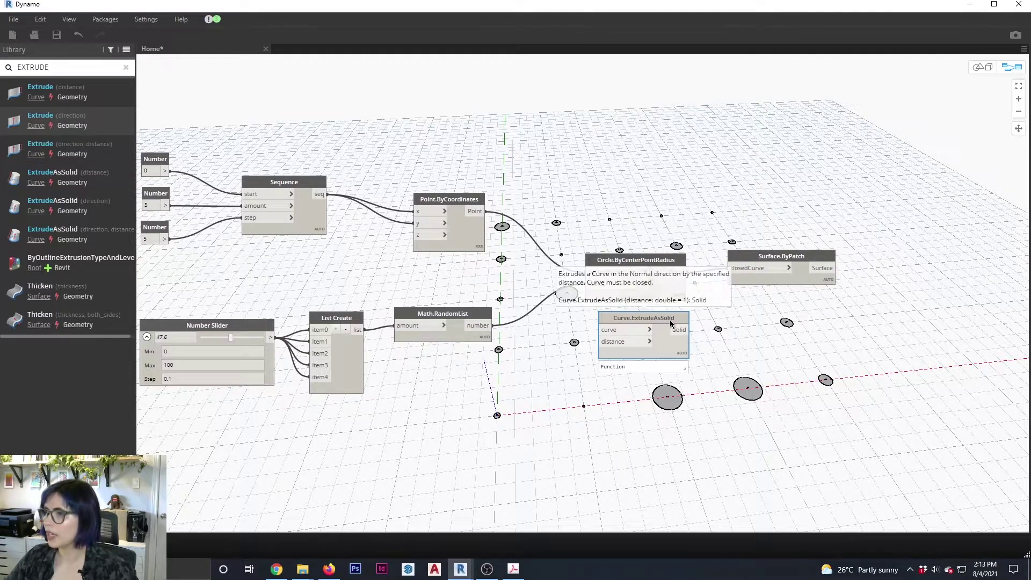
Delete Surface.ByPatch and wire the circles directly into Curve.ExtrudeAsSolid's curve input
{"action": "left_click_drag", "start_coordinate": [671, 323], "coordinate": [939, 263]}
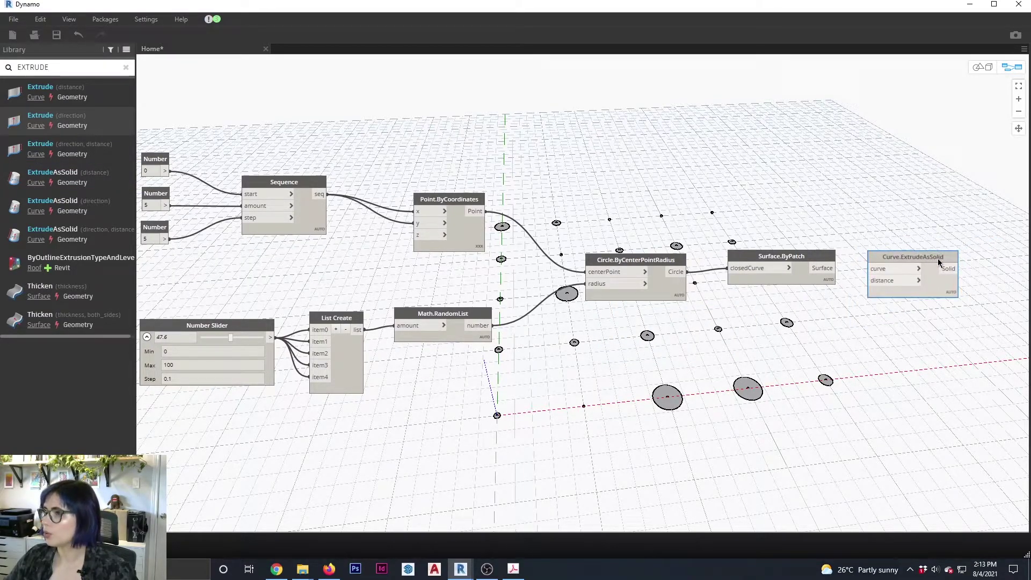
{"action": "left_click", "coordinate": [866, 270]}
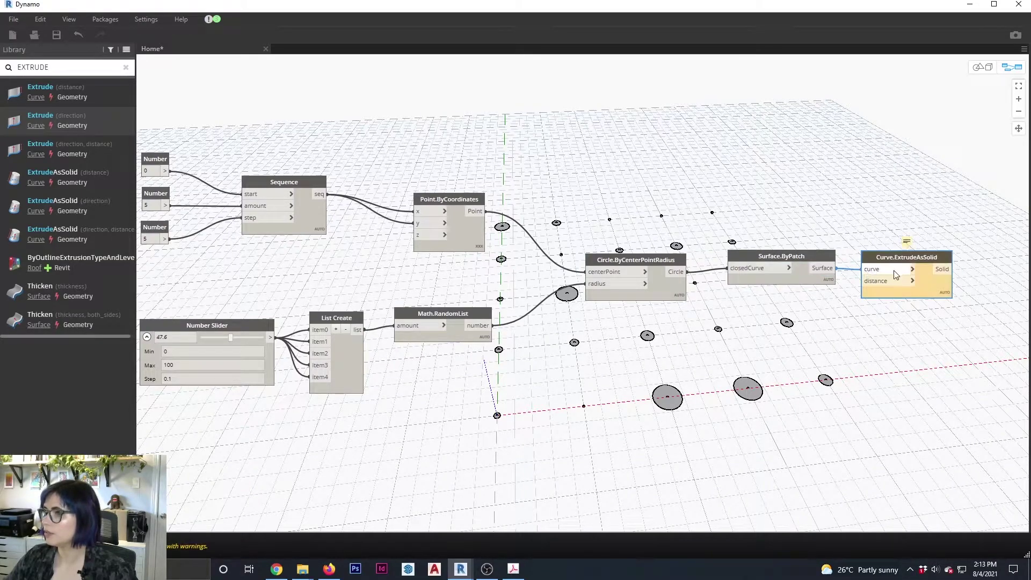
{"action": "key", "text": "ctrl+z"}
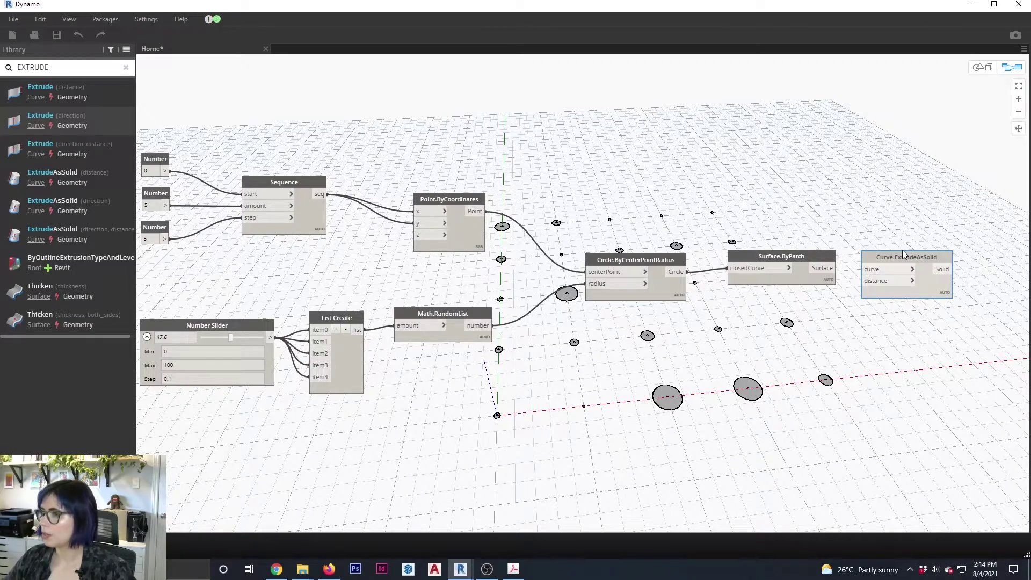
{"action": "left_click", "coordinate": [809, 255]}
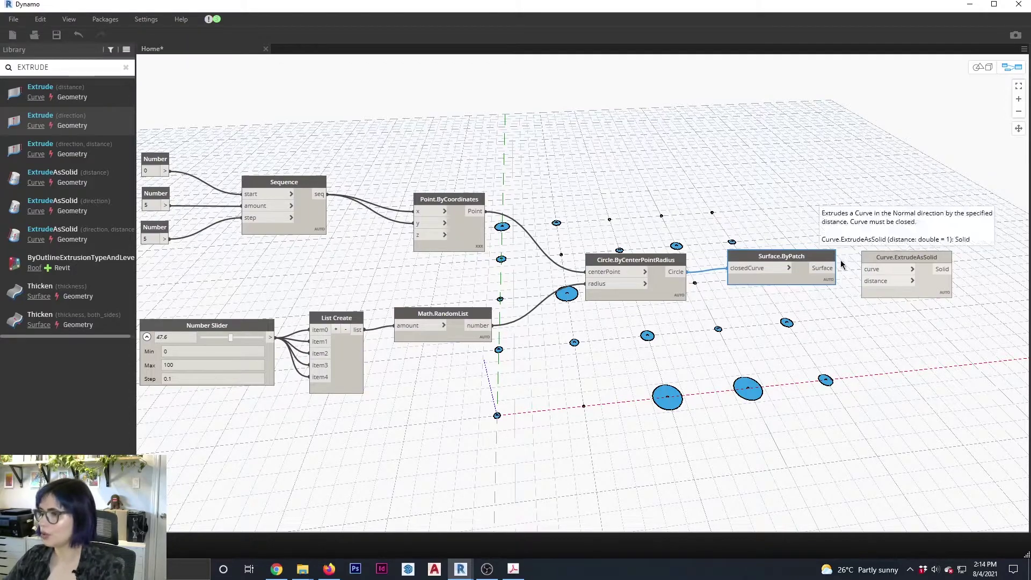
{"action": "key", "text": "Delete"}
{"action": "left_click", "coordinate": [688, 272]}
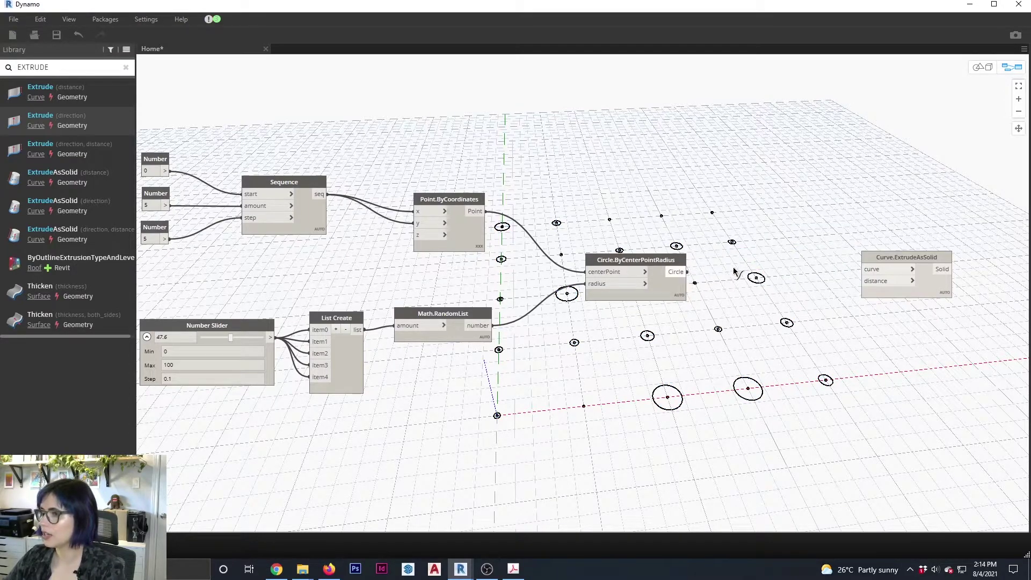
{"action": "left_click", "coordinate": [861, 270]}
{"action": "left_click_drag", "start_coordinate": [890, 261], "coordinate": [793, 275]}
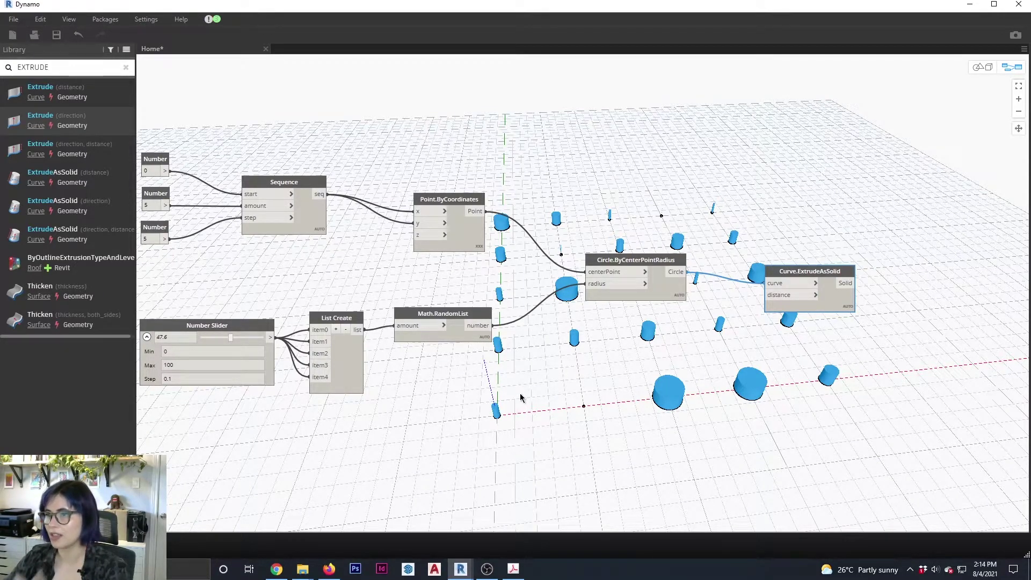
Wire Math.RandomList's output into Curve.ExtrudeAsSolid's distance input and reposition the node
{"action": "left_click", "coordinate": [493, 326]}
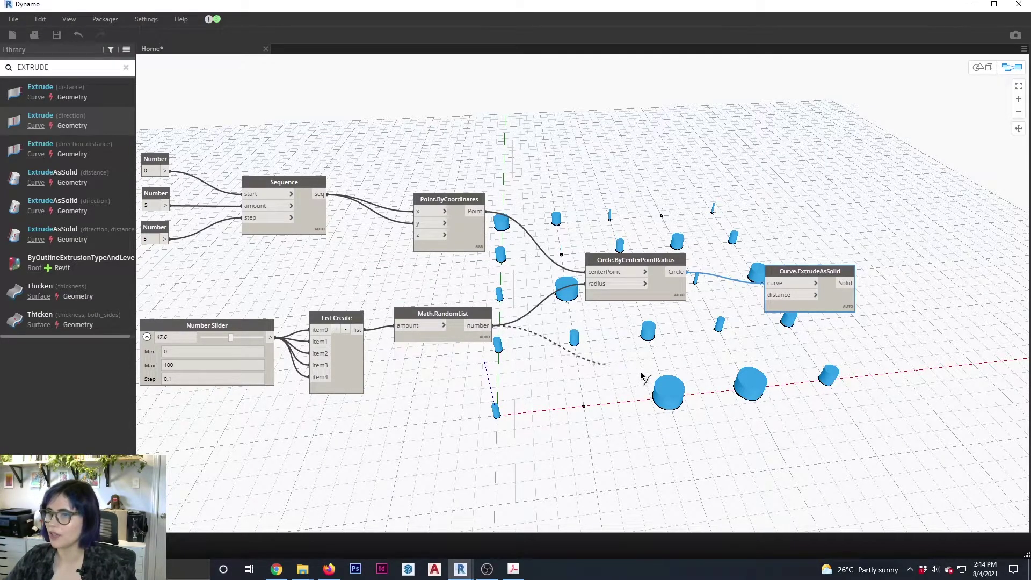
{"action": "left_click", "coordinate": [767, 295]}
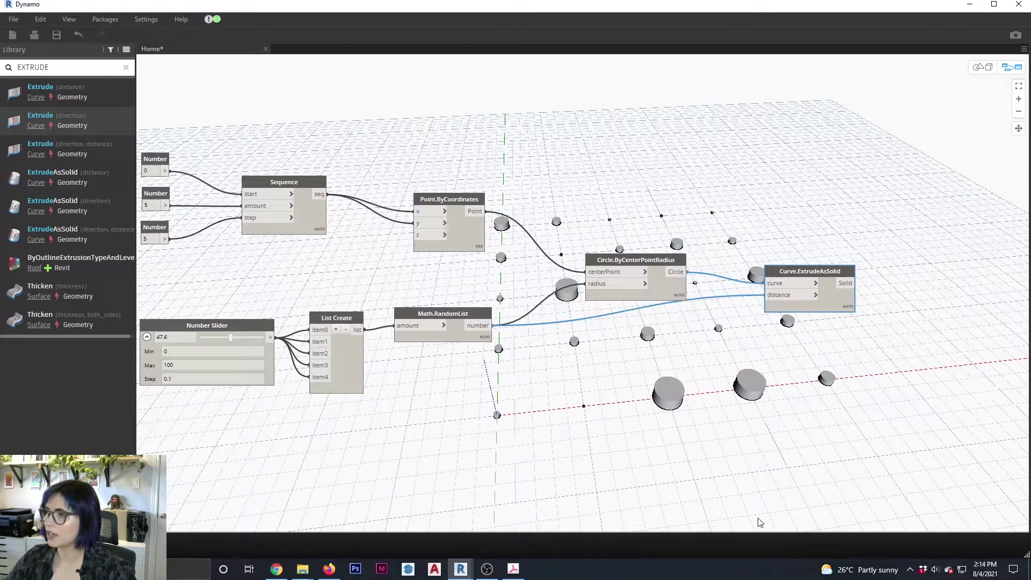
{"action": "left_click_drag", "start_coordinate": [801, 272], "coordinate": [768, 312]}
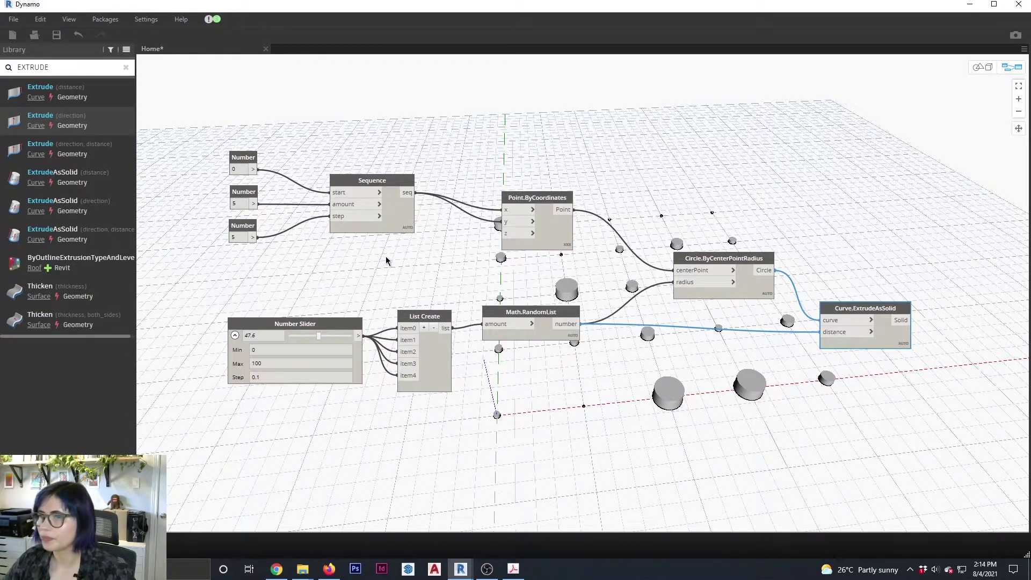
Change the grid's step Number from 5 to 3, then to 2
{"action": "double_click", "coordinate": [241, 236]}
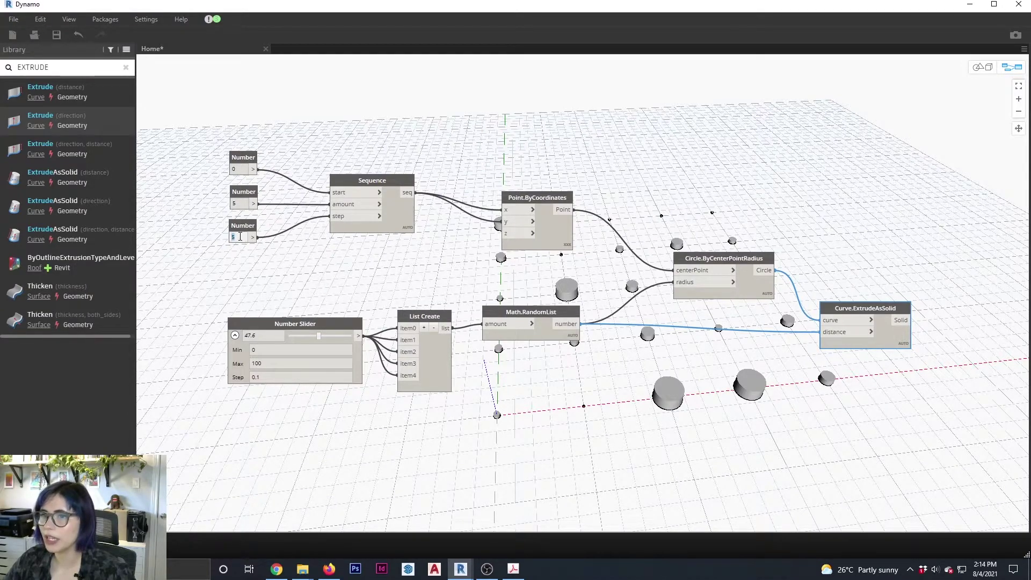
{"action": "type", "text": "3"}
{"action": "key", "text": "Return"}
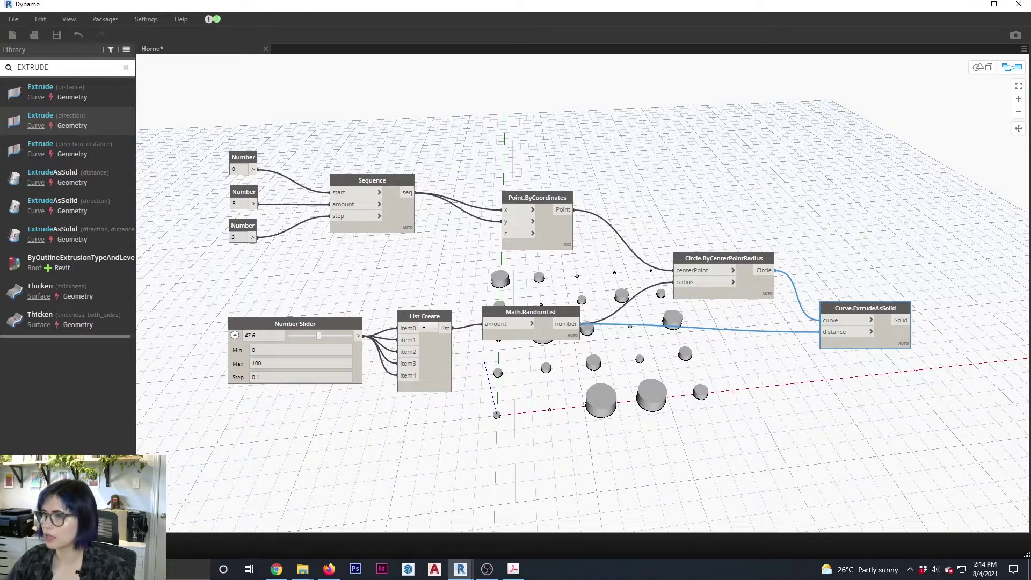
{"action": "double_click", "coordinate": [238, 237]}
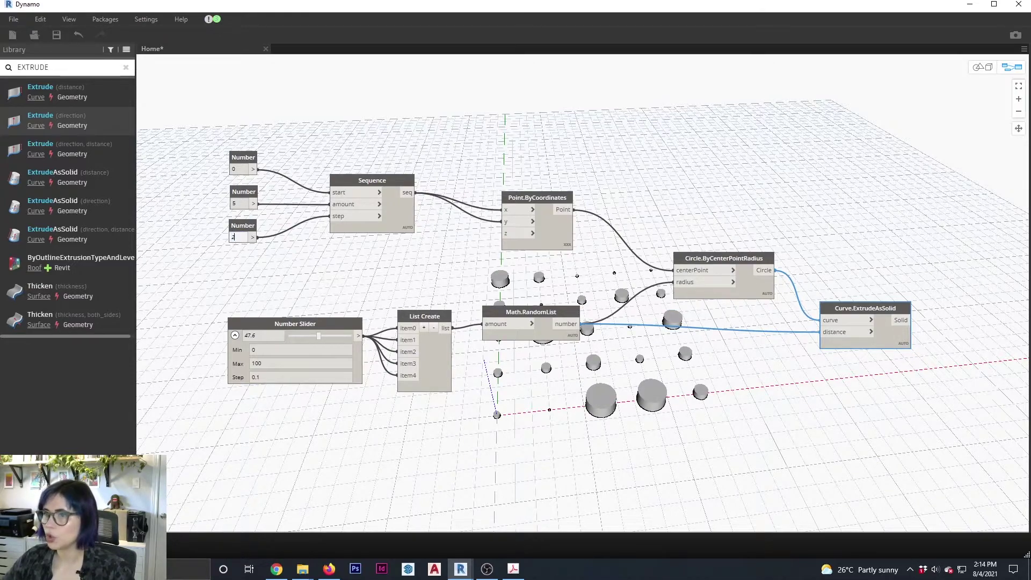
{"action": "type", "text": "2"}
{"action": "key", "text": "Return"}
{"action": "scroll", "coordinate": [558, 464], "scroll_direction": "up", "scroll_amount": 2}
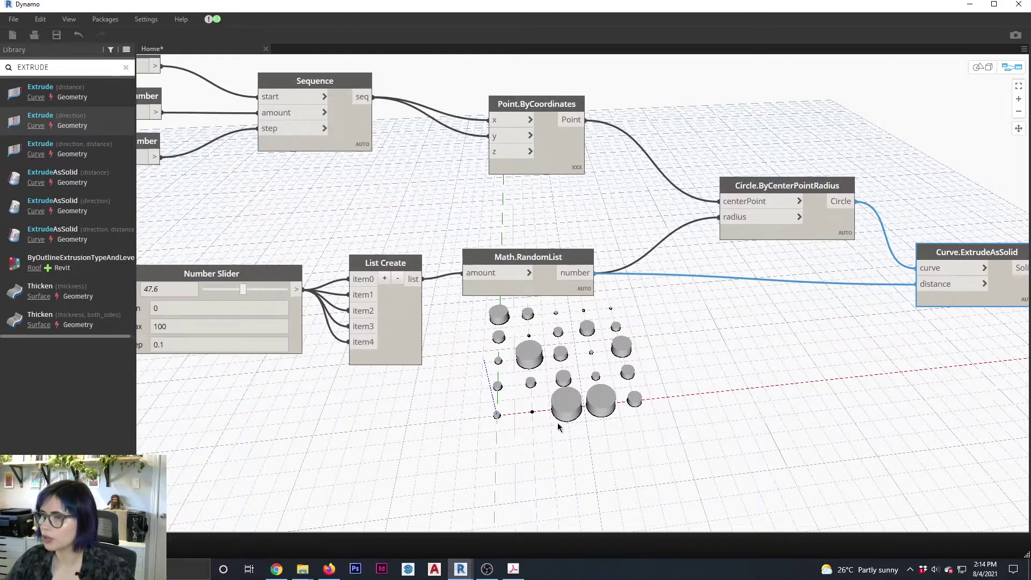
{"action": "scroll", "coordinate": [554, 406], "scroll_direction": "down", "scroll_amount": 2}
Inspect the denser cylinders in the 3D preview, tidy the extrude node, and restore down Dynamo
{"action": "key", "text": "ctrl+b"}
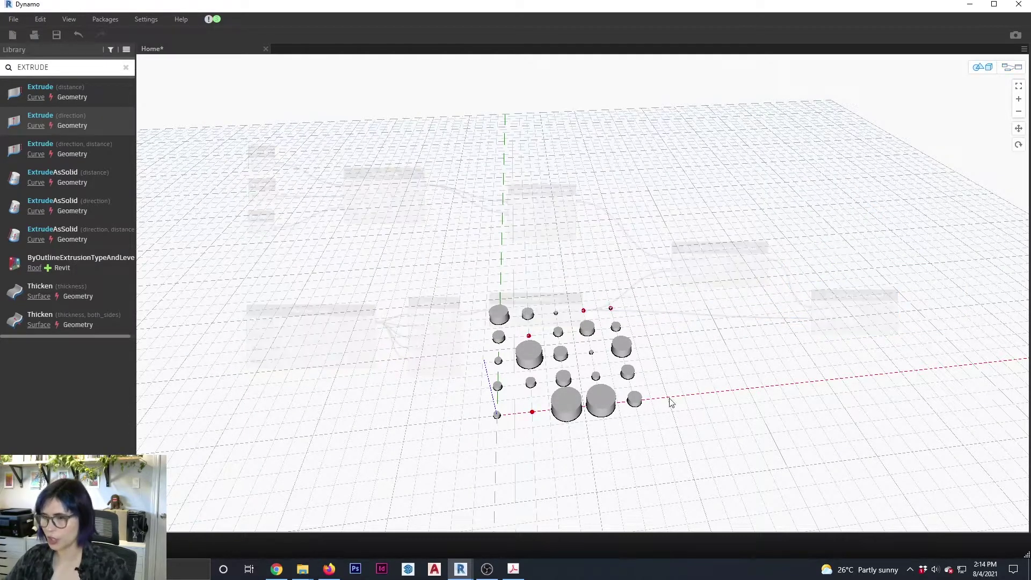
{"action": "right_click_drag", "start_coordinate": [684, 396], "coordinate": [582, 301]}
{"action": "scroll", "coordinate": [585, 441], "scroll_direction": "up", "scroll_amount": 3}
{"action": "middle_click_drag", "start_coordinate": [585, 442], "coordinate": [618, 398]}
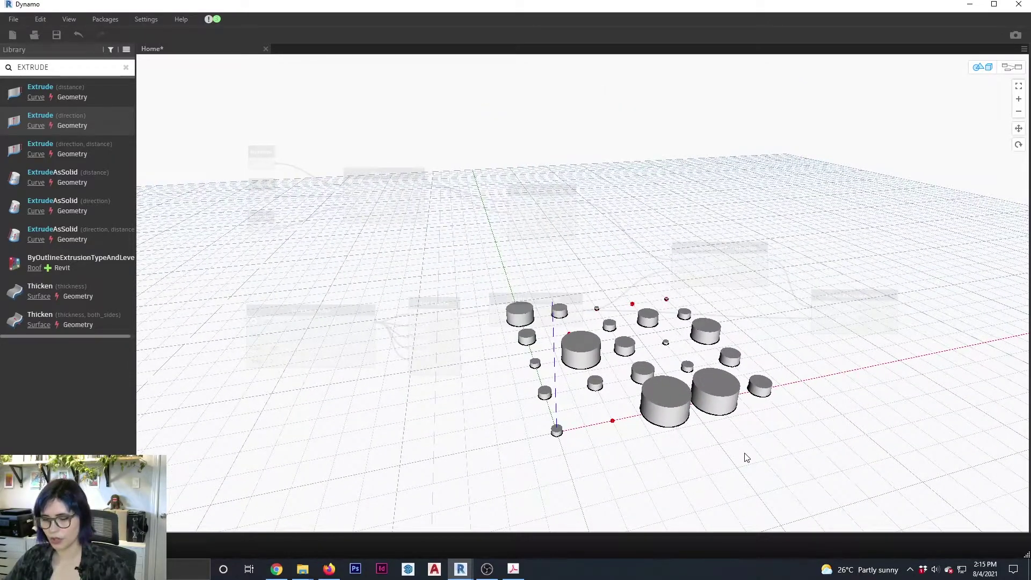
{"action": "key", "text": "ctrl+b"}
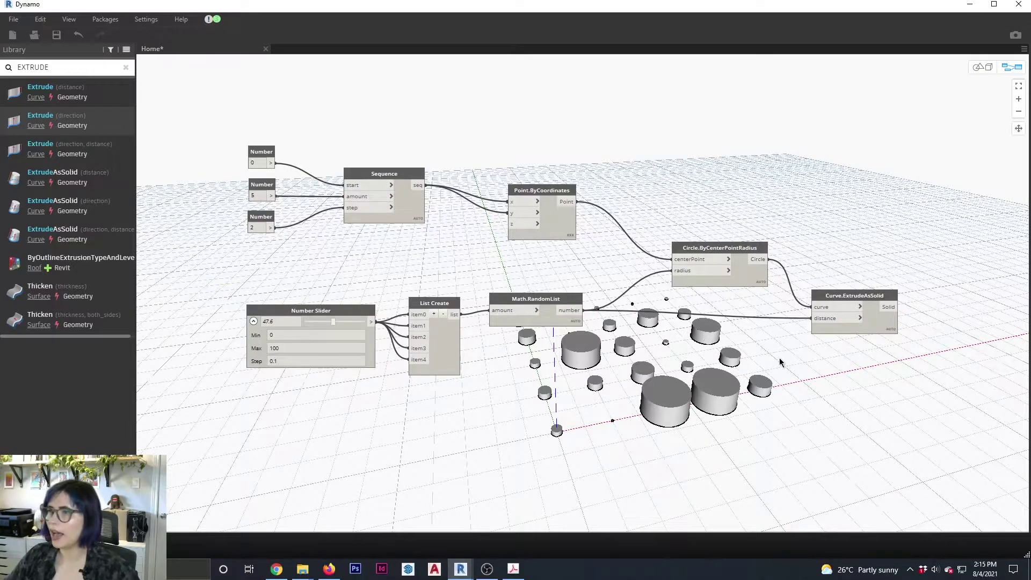
{"action": "middle_click_drag", "start_coordinate": [655, 356], "coordinate": [607, 340]}
{"action": "left_click_drag", "start_coordinate": [742, 283], "coordinate": [737, 293]}
{"action": "left_click", "coordinate": [871, 312]}
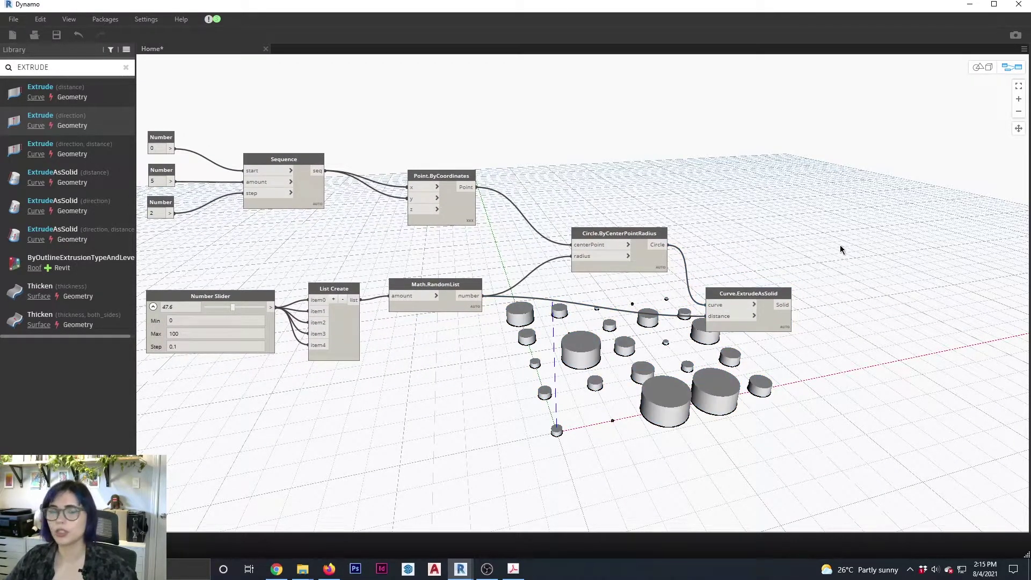
{"action": "left_click_drag", "start_coordinate": [821, 14], "coordinate": [749, 91]}
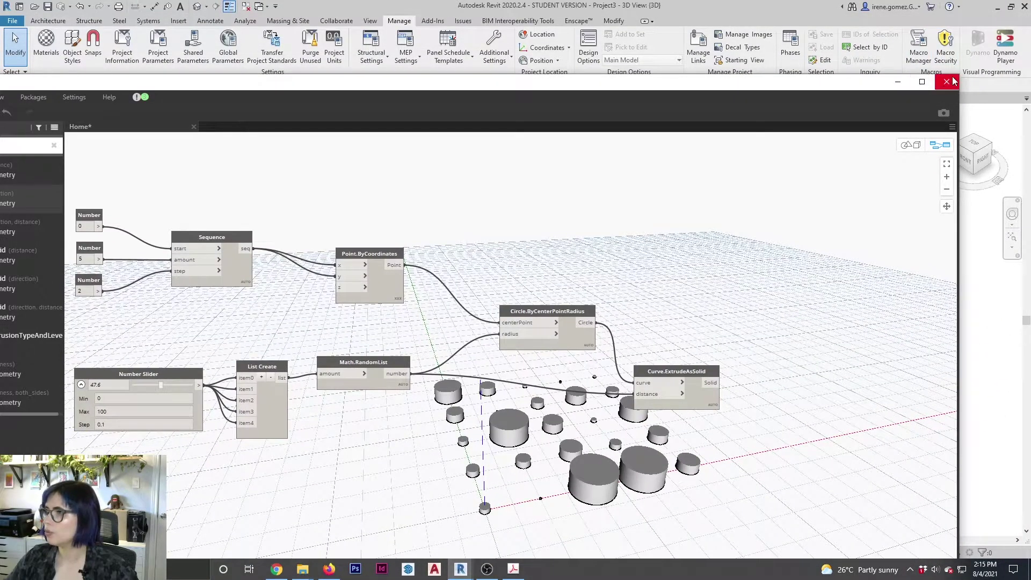
Move the Dynamo window to the upper left to reveal Revit's 3D view
{"action": "left_click_drag", "start_coordinate": [668, 231], "coordinate": [435, 107]}
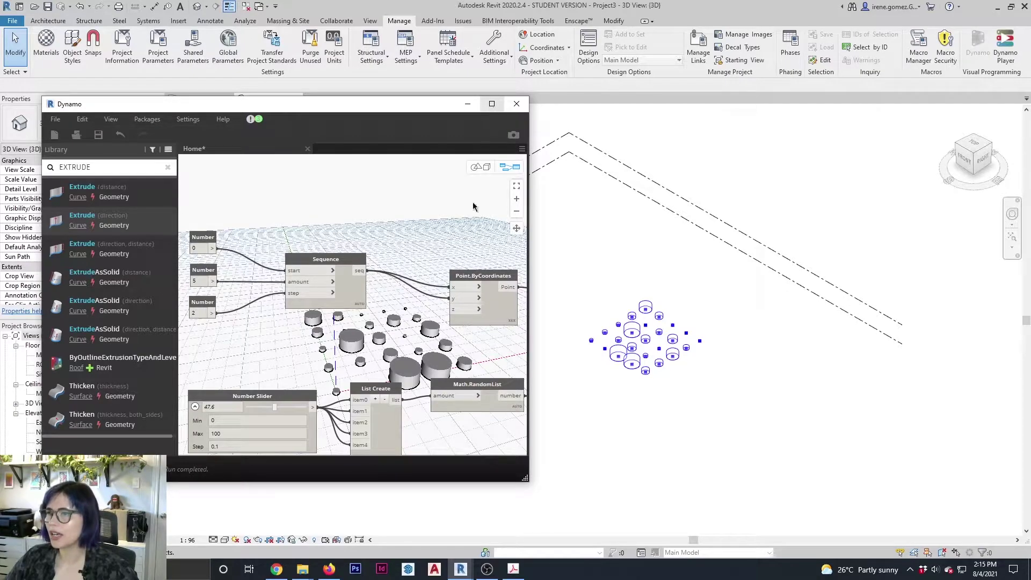
Bring the extrusion nodes into view and clear the EXTRUDE library search
{"action": "middle_click_drag", "start_coordinate": [397, 338], "coordinate": [256, 270]}
{"action": "middle_click_drag", "start_coordinate": [429, 317], "coordinate": [322, 304]}
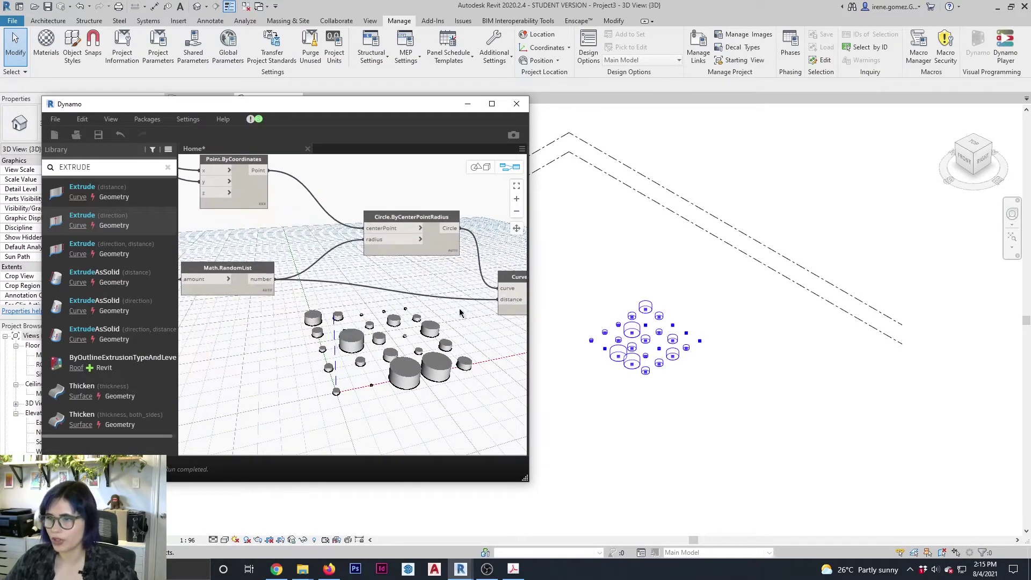
{"action": "mouse_move", "coordinate": [462, 315]}
{"action": "middle_mouse_down"}
{"action": "mouse_move", "coordinate": [319, 310]}
{"action": "mouse_move", "coordinate": [393, 313]}
{"action": "mouse_move", "coordinate": [376, 310]}
{"action": "middle_mouse_up"}
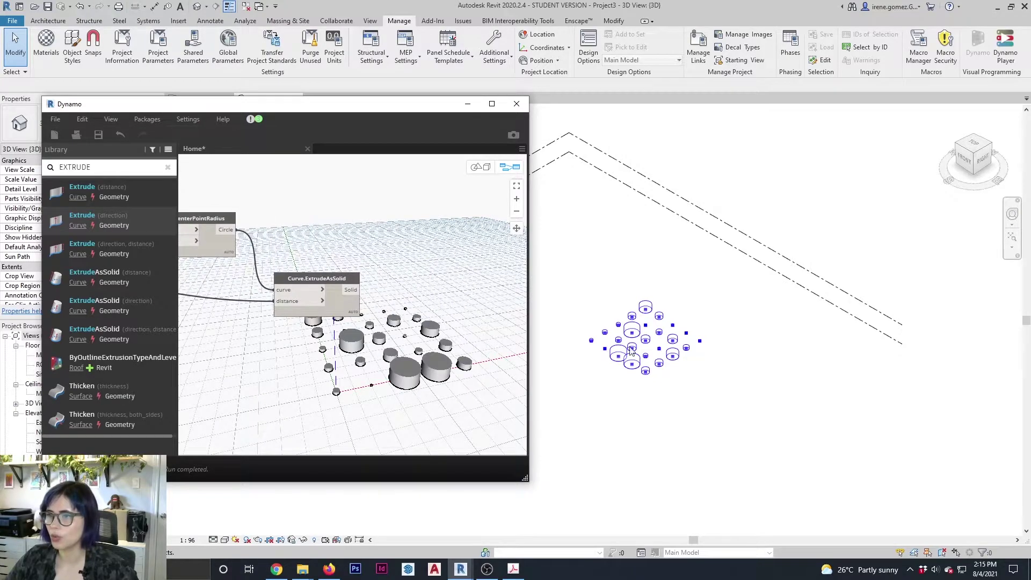
{"action": "double_click", "coordinate": [102, 167]}
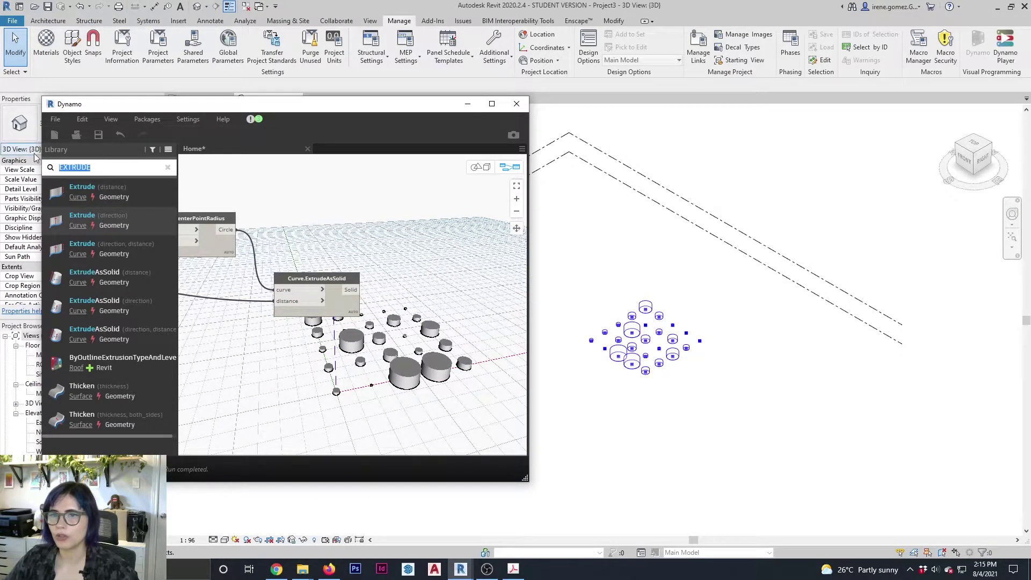
{"action": "key", "text": "BackSpace"}
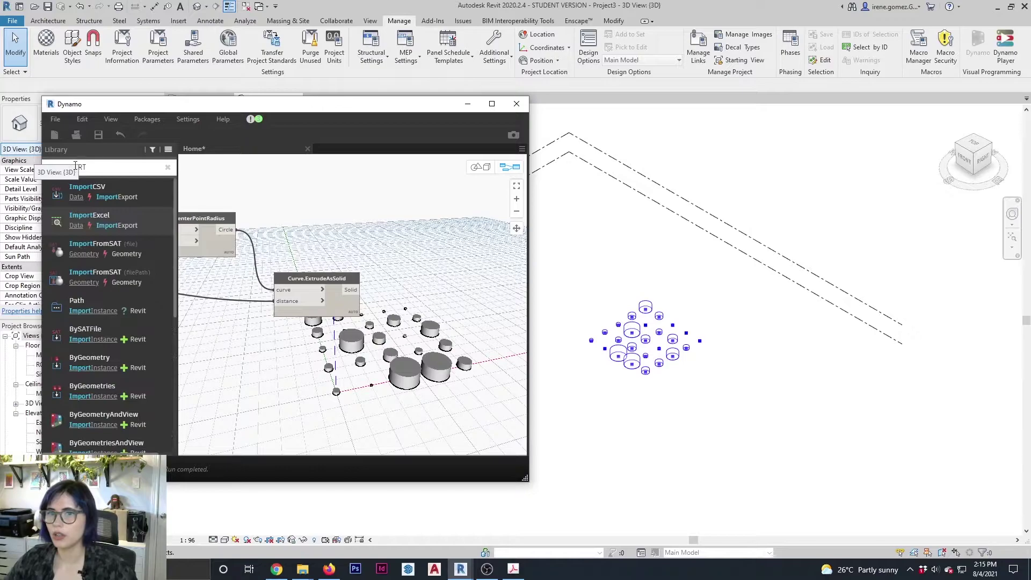
{"action": "left_click", "coordinate": [87, 395]}
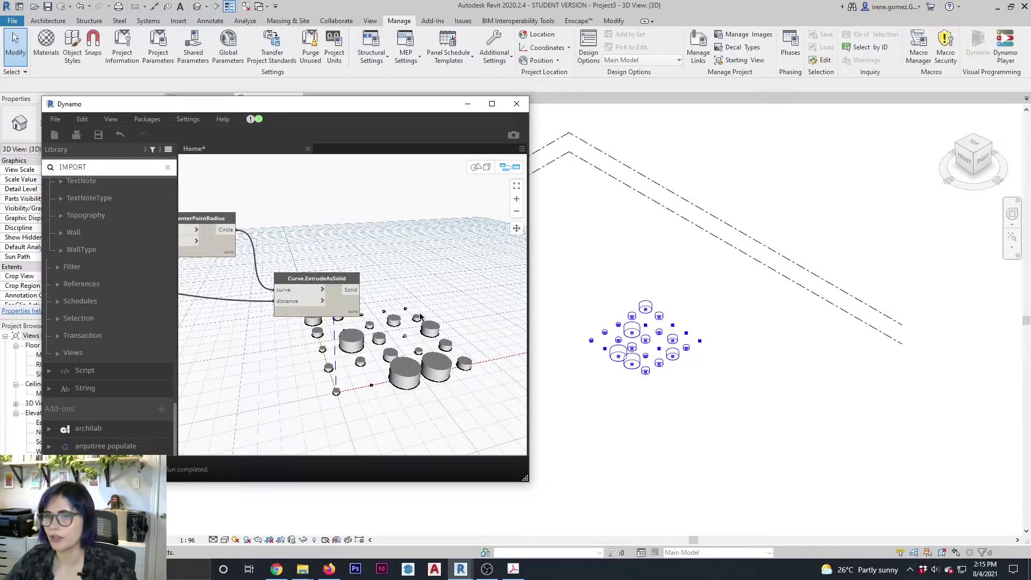
{"action": "scroll", "coordinate": [334, 341], "scroll_direction": "down", "scroll_amount": 5}
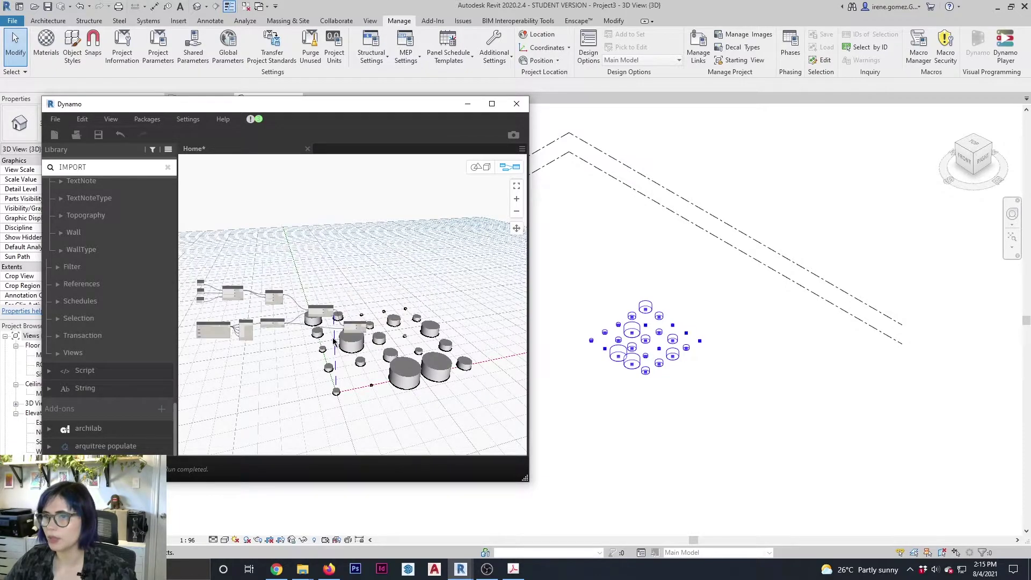
{"action": "scroll", "coordinate": [334, 341], "scroll_direction": "up", "scroll_amount": 5}
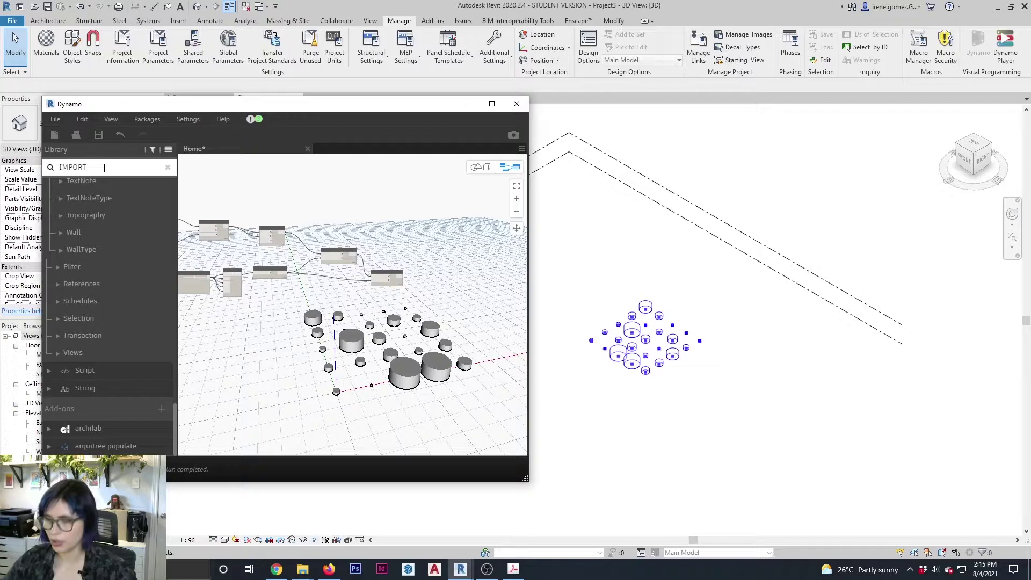
{"action": "scroll", "coordinate": [111, 255], "scroll_direction": "up", "scroll_amount": 15}
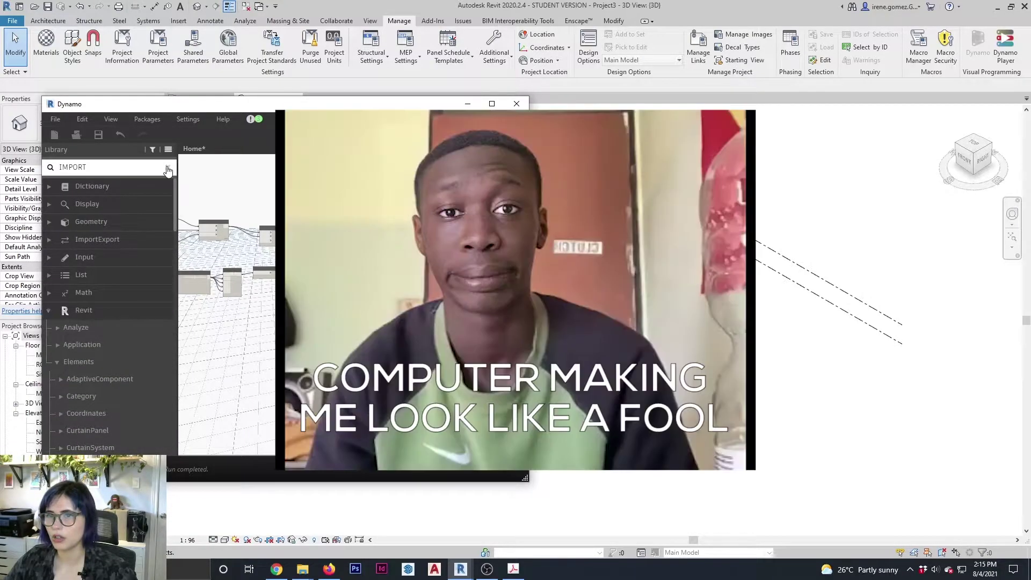
{"action": "left_click", "coordinate": [167, 167]}
Search IMPORT and place an ImportInstance.ByGeometries node on the canvas
{"action": "left_click", "coordinate": [124, 167]}
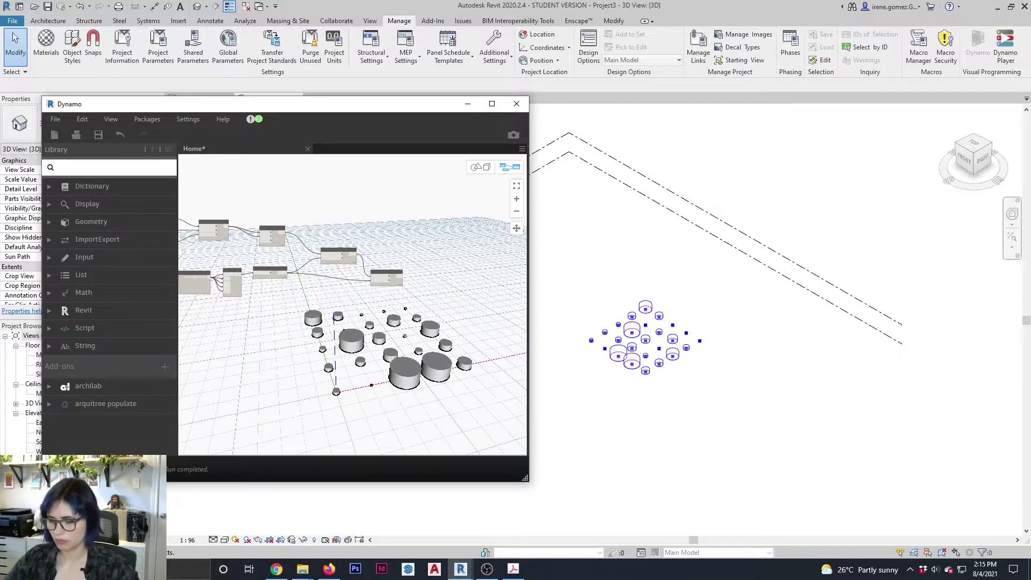
{"action": "type", "text": "IMPORT"}
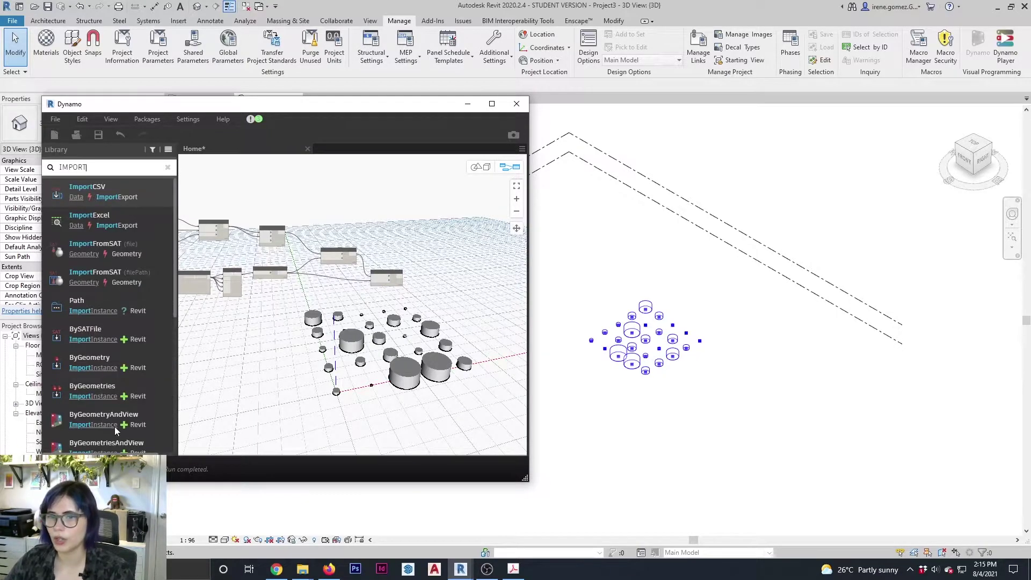
{"action": "left_click_drag", "start_coordinate": [90, 396], "coordinate": [444, 229]}
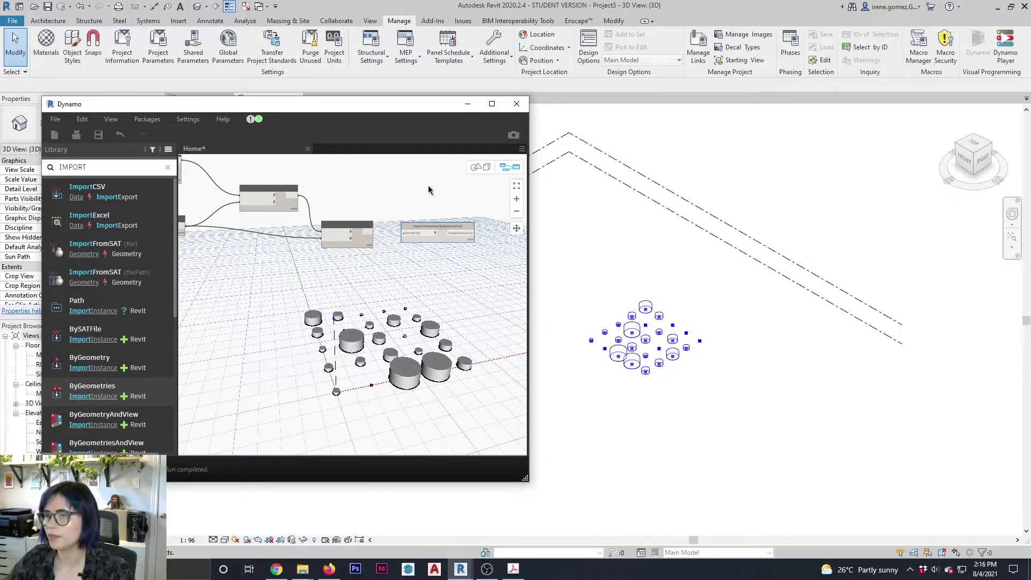
{"action": "scroll", "coordinate": [429, 190], "scroll_direction": "up", "scroll_amount": 3}
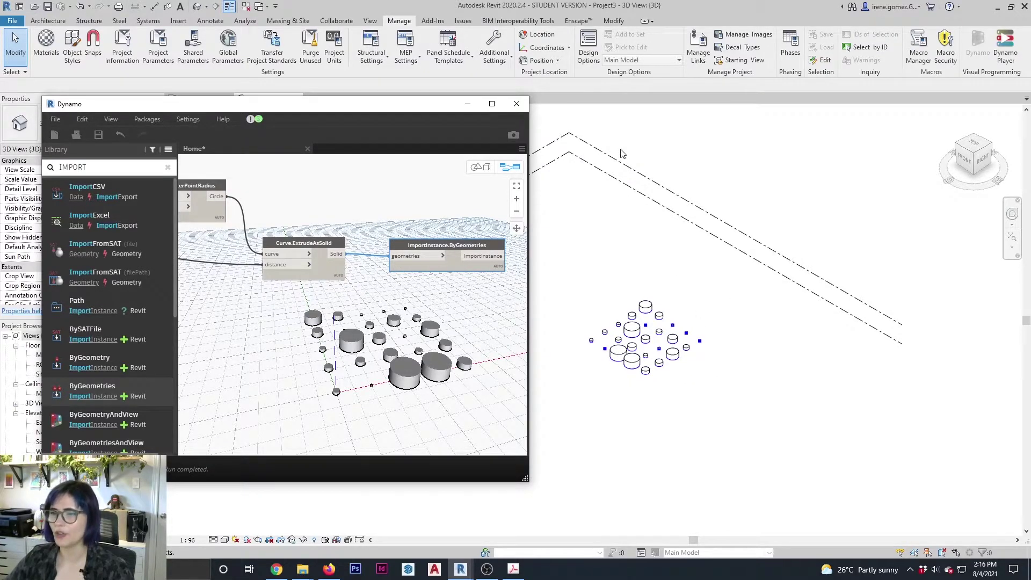
{"action": "middle_click_drag", "start_coordinate": [390, 290], "coordinate": [427, 289]}
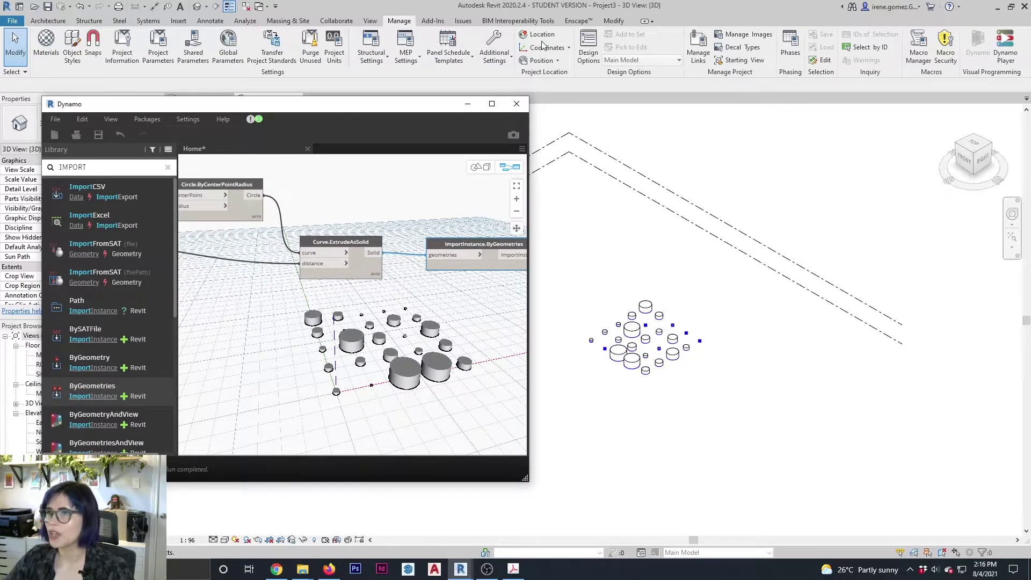
Maximize Dynamo and move the slider, List Create, RandomList, extrude and import nodes down-right
{"action": "left_click", "coordinate": [492, 103]}
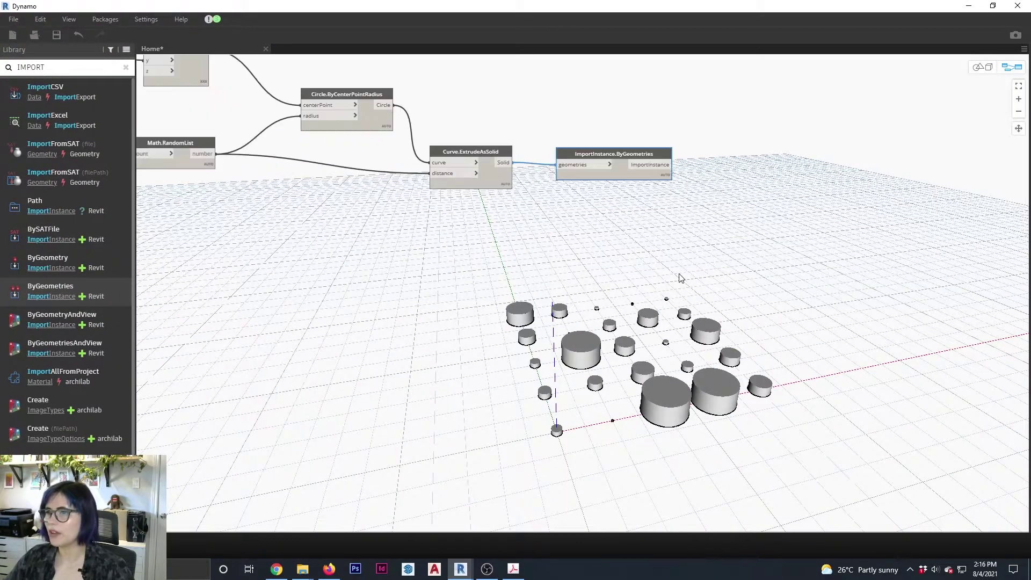
{"action": "scroll", "coordinate": [532, 271], "scroll_direction": "down", "scroll_amount": 3}
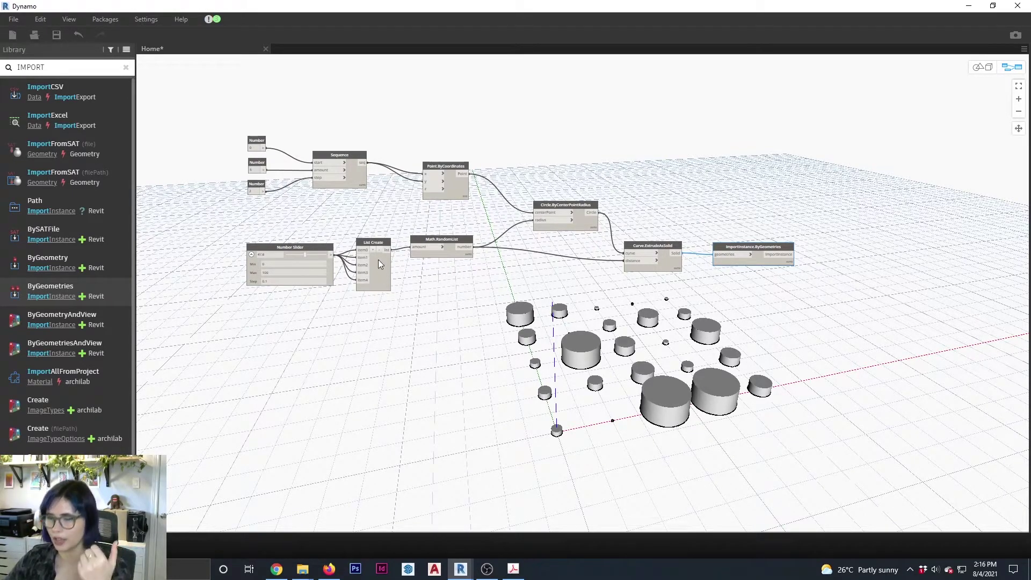
{"action": "scroll", "coordinate": [398, 258], "scroll_direction": "up", "scroll_amount": 2}
{"action": "left_click_drag", "start_coordinate": [317, 244], "coordinate": [328, 292]}
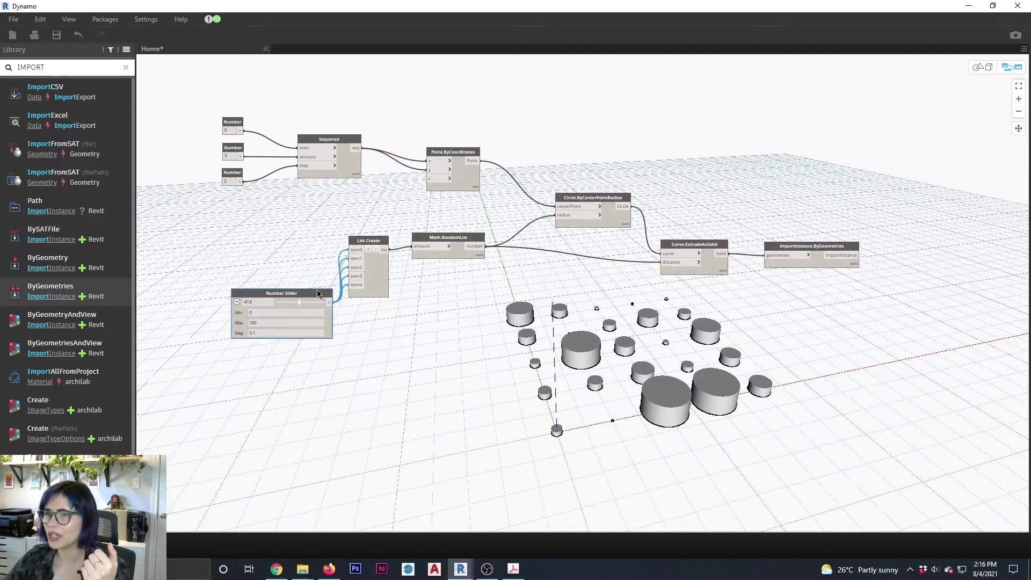
{"action": "left_click_drag", "start_coordinate": [373, 242], "coordinate": [393, 297]}
{"action": "left_click_drag", "start_coordinate": [471, 239], "coordinate": [503, 292]}
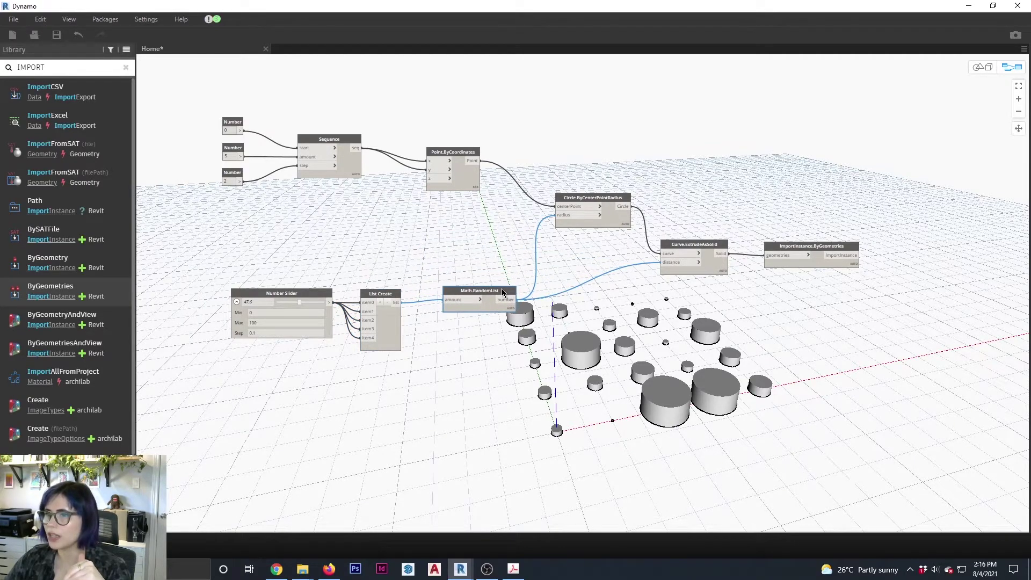
{"action": "left_click_drag", "start_coordinate": [717, 249], "coordinate": [725, 262]}
{"action": "left_click_drag", "start_coordinate": [794, 247], "coordinate": [812, 265]}
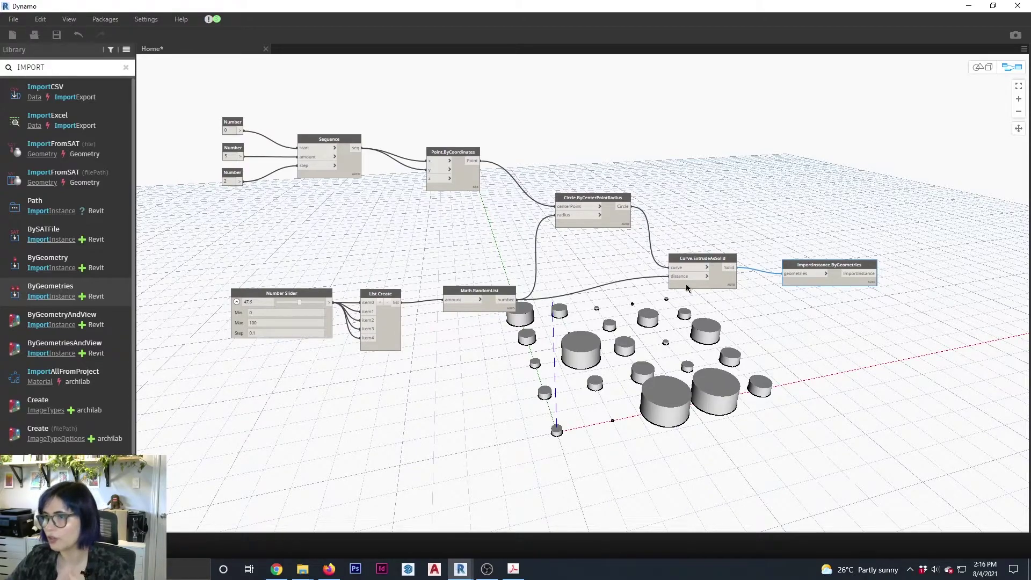
Nudge the Sequence node right and box-select the Number, Sequence and Point.ByCoordinates nodes
{"action": "middle_click_drag", "start_coordinate": [465, 213], "coordinate": [527, 232]}
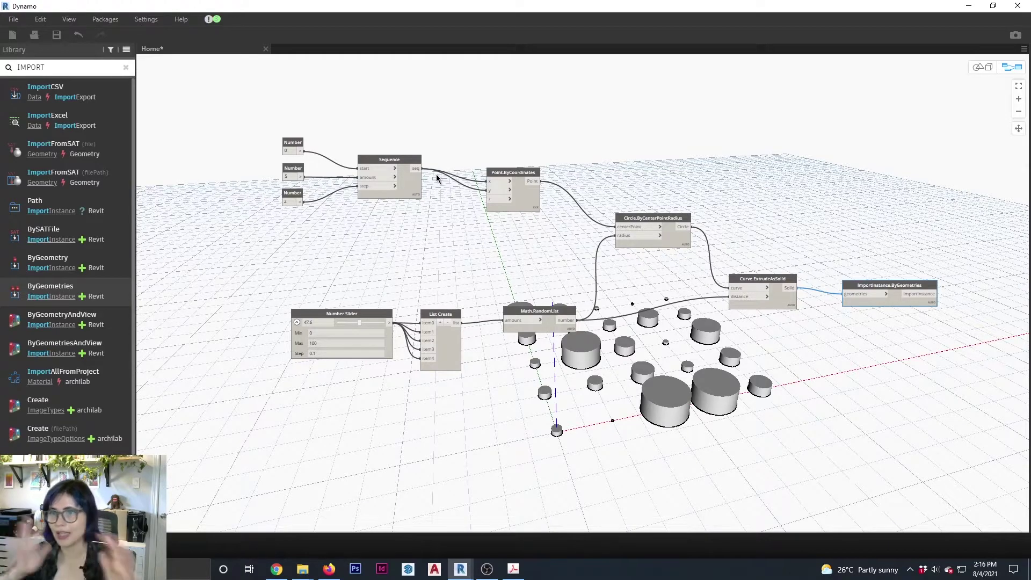
{"action": "scroll", "coordinate": [411, 172], "scroll_direction": "up", "scroll_amount": 3}
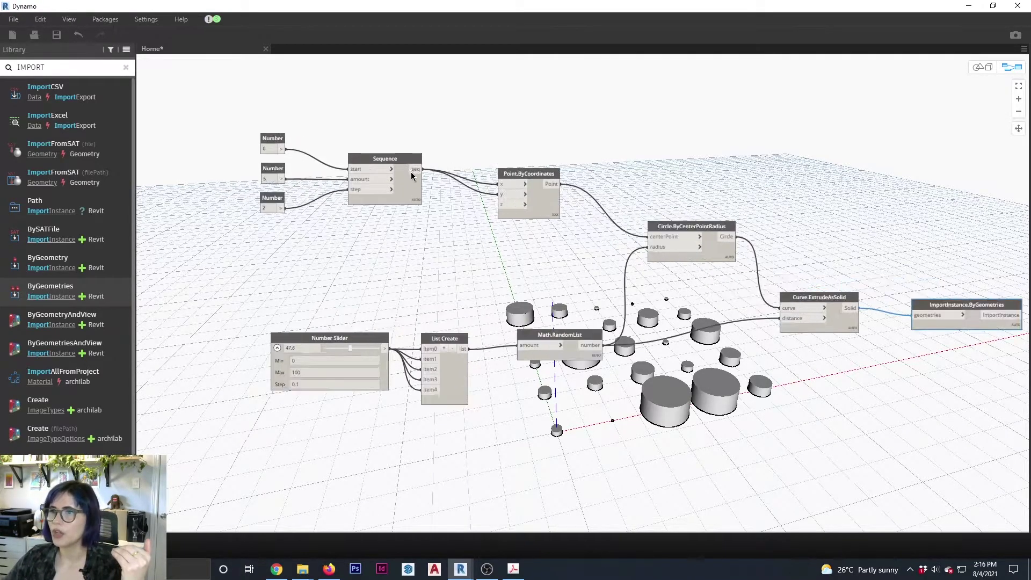
{"action": "left_click", "coordinate": [431, 175]}
{"action": "left_click_drag", "start_coordinate": [431, 175], "coordinate": [438, 175]}
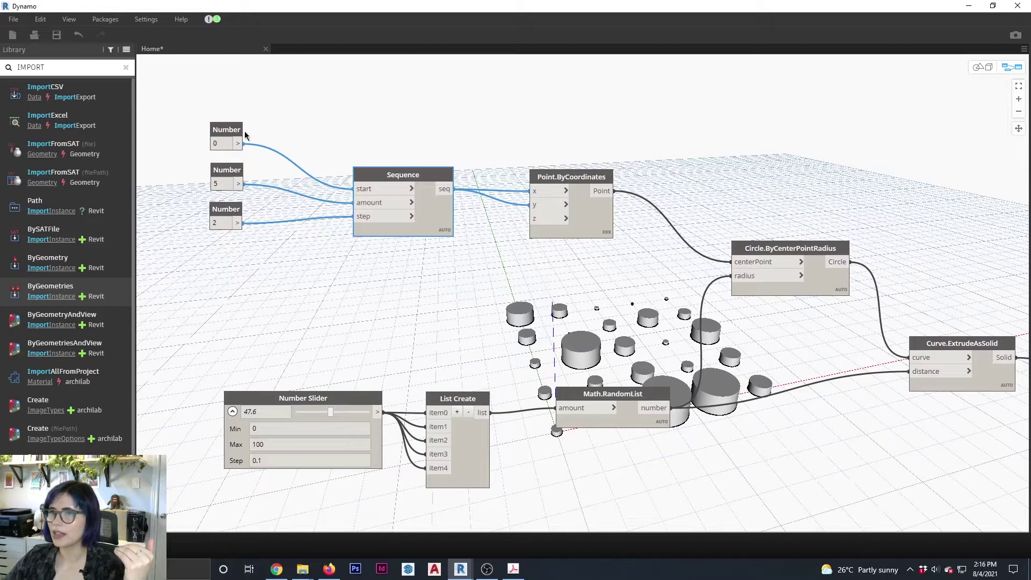
{"action": "left_click", "coordinate": [485, 202]}
{"action": "scroll", "coordinate": [483, 203], "scroll_direction": "down", "scroll_amount": 4}
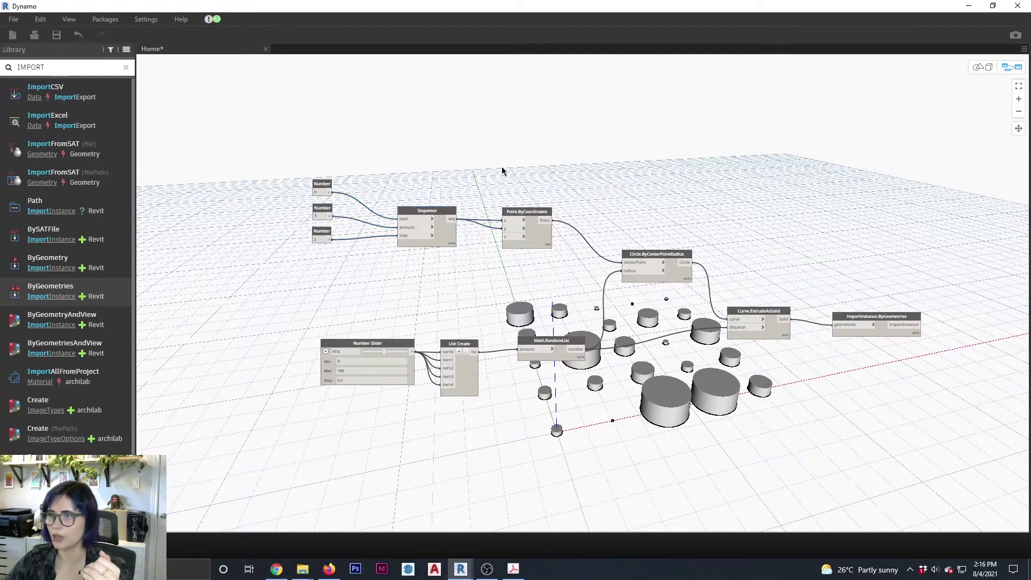
{"action": "left_click_drag", "start_coordinate": [235, 107], "coordinate": [572, 279]}
Group the selected Number, Sequence and Point.ByCoordinates nodes and title the group GRID
{"action": "right_click", "coordinate": [541, 230]}
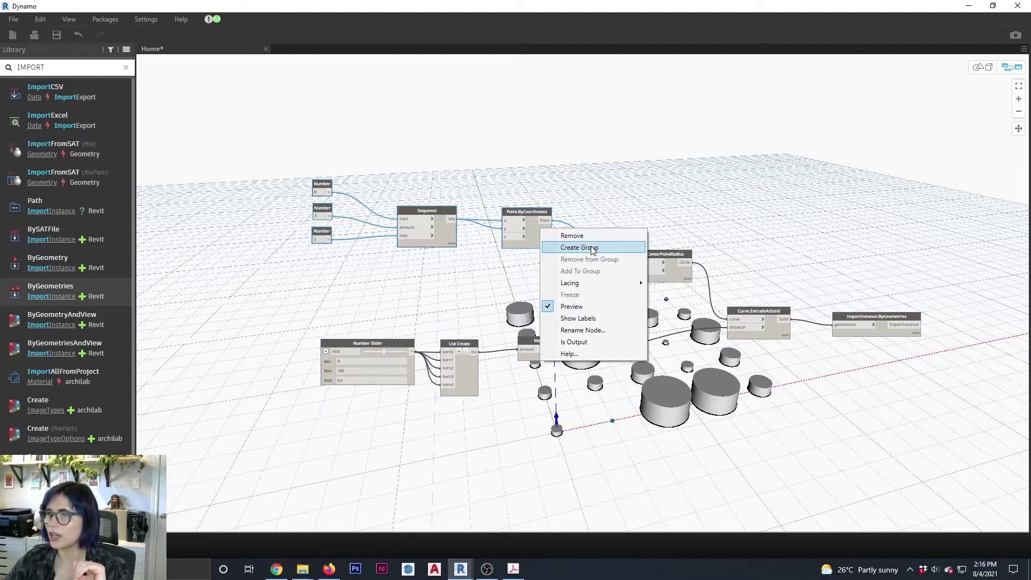
{"action": "left_click", "coordinate": [592, 249]}
{"action": "scroll", "coordinate": [461, 257], "scroll_direction": "up", "scroll_amount": 2}
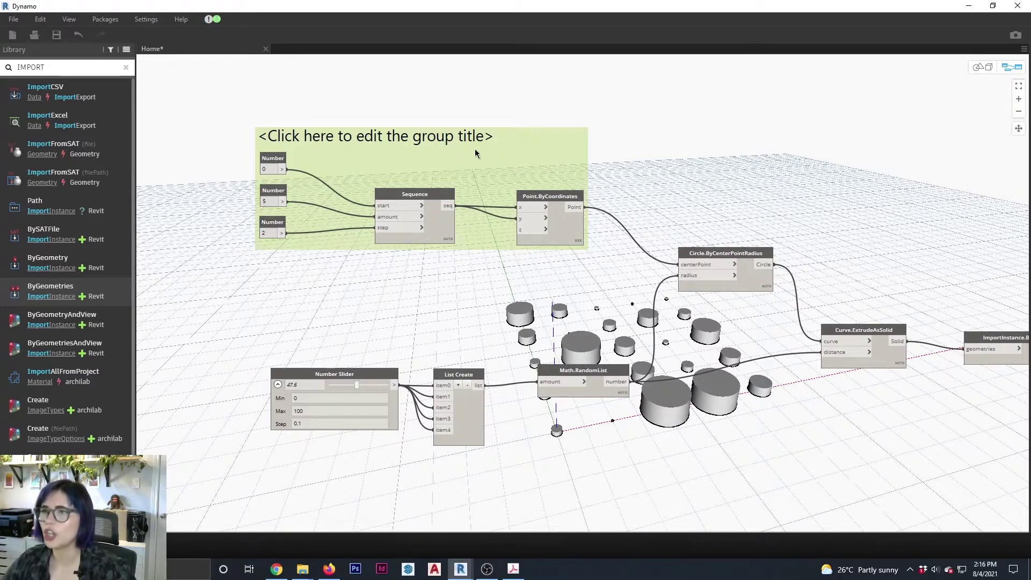
{"action": "double_click", "coordinate": [452, 141]}
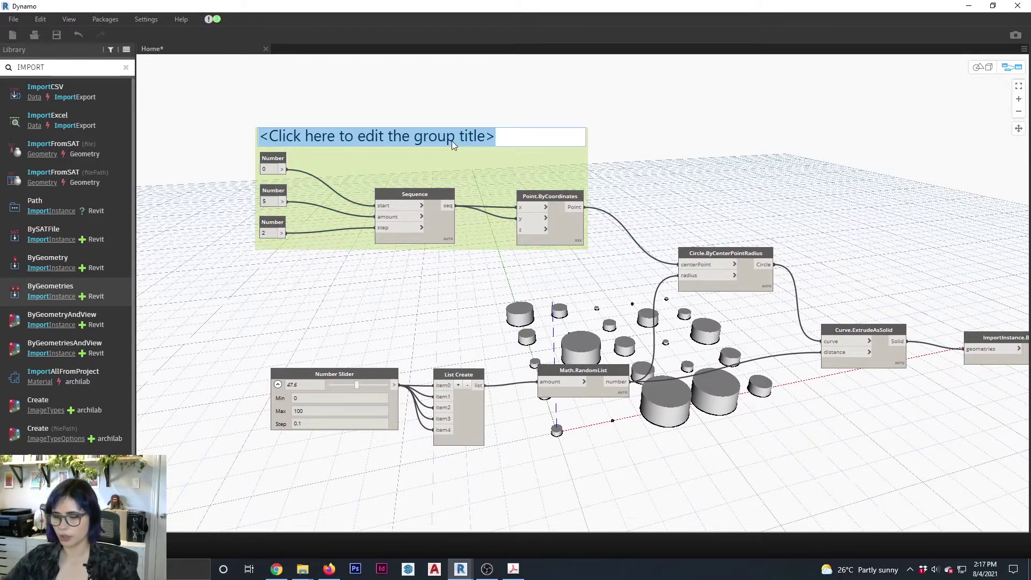
{"action": "type", "text": "GRID"}
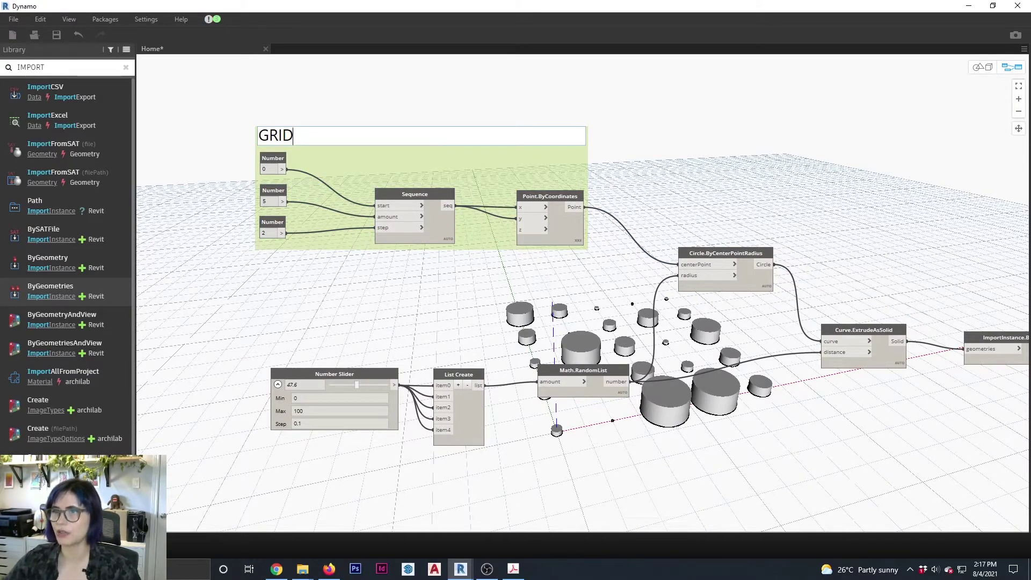
{"action": "left_click", "coordinate": [692, 147]}
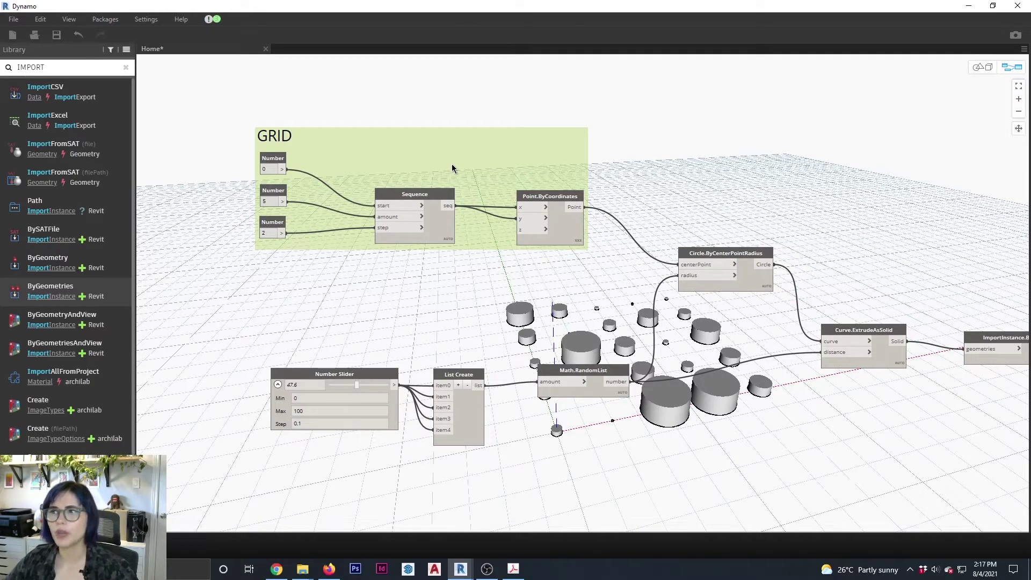
Colour the GRID group light purple, then box-select Number Slider, List Create and Math.RandomList
{"action": "left_click", "coordinate": [452, 163]}
{"action": "right_click", "coordinate": [452, 165]}
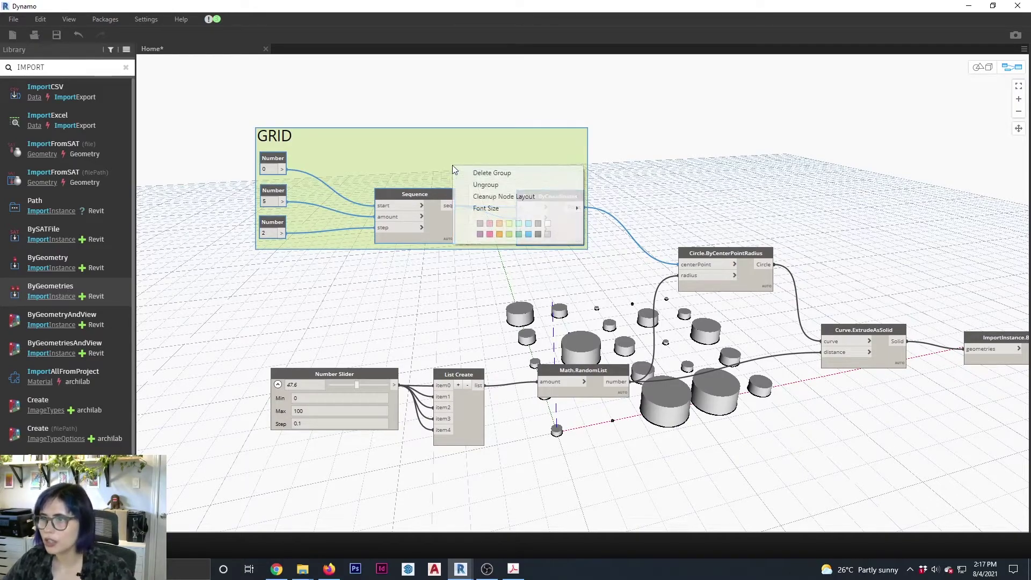
{"action": "left_click", "coordinate": [480, 224]}
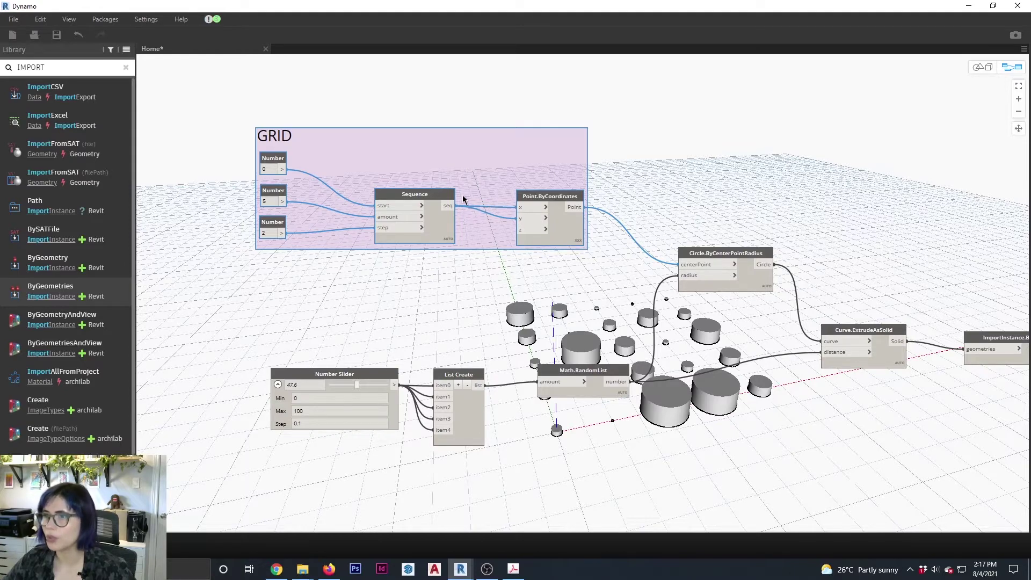
{"action": "right_click", "coordinate": [562, 200]}
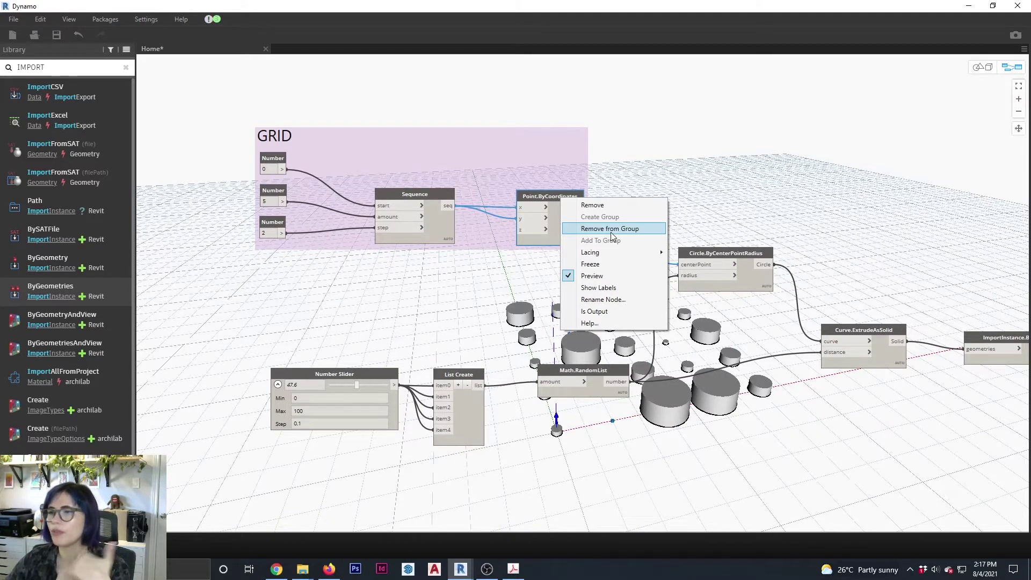
{"action": "left_click", "coordinate": [535, 285]}
{"action": "scroll", "coordinate": [465, 258], "scroll_direction": "down", "scroll_amount": 4}
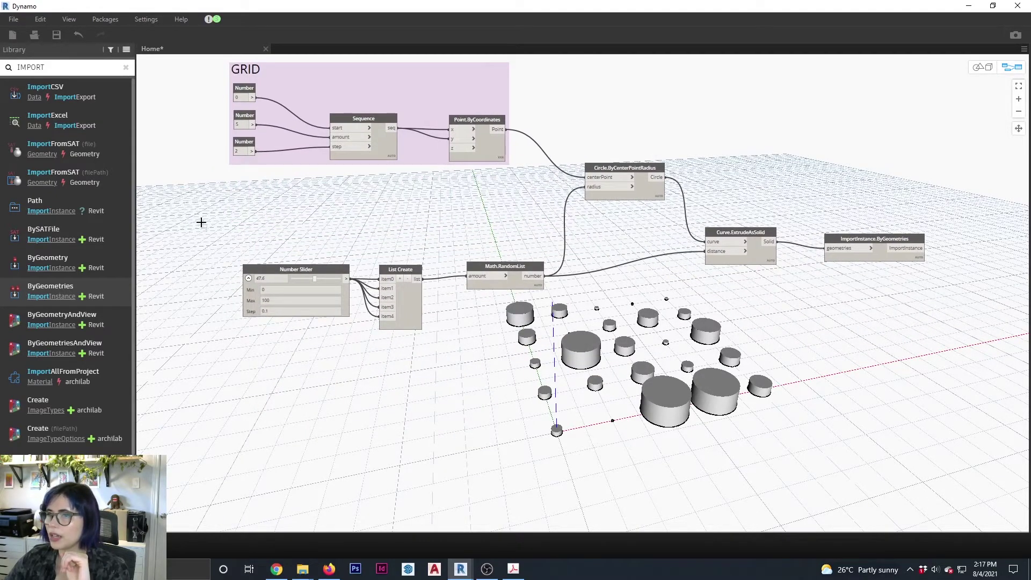
{"action": "left_click_drag", "start_coordinate": [202, 222], "coordinate": [600, 391]}
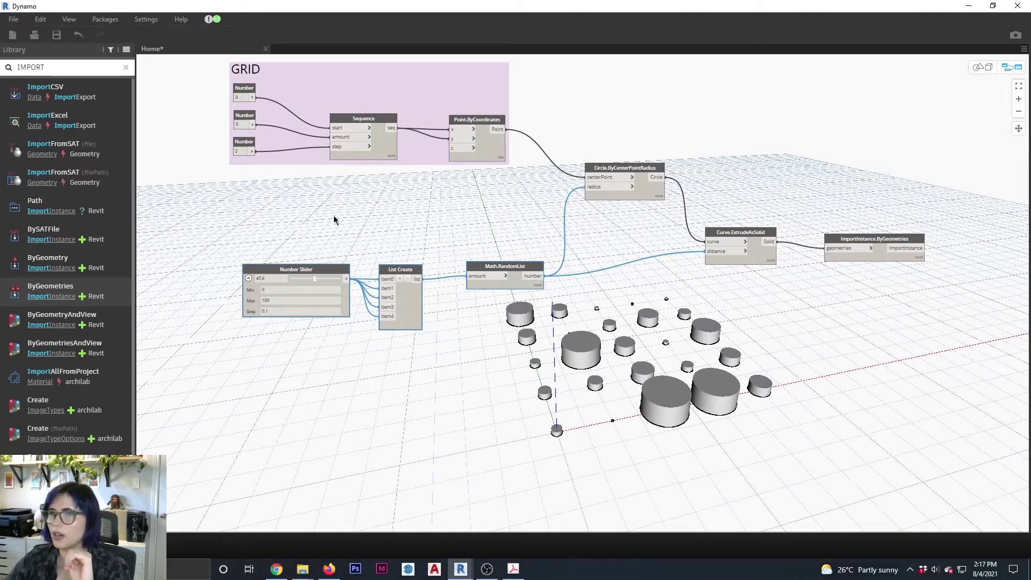
Group Number Slider, List Create and Math.RandomList and title the group RANDOMIZER
{"action": "right_click", "coordinate": [400, 274]}
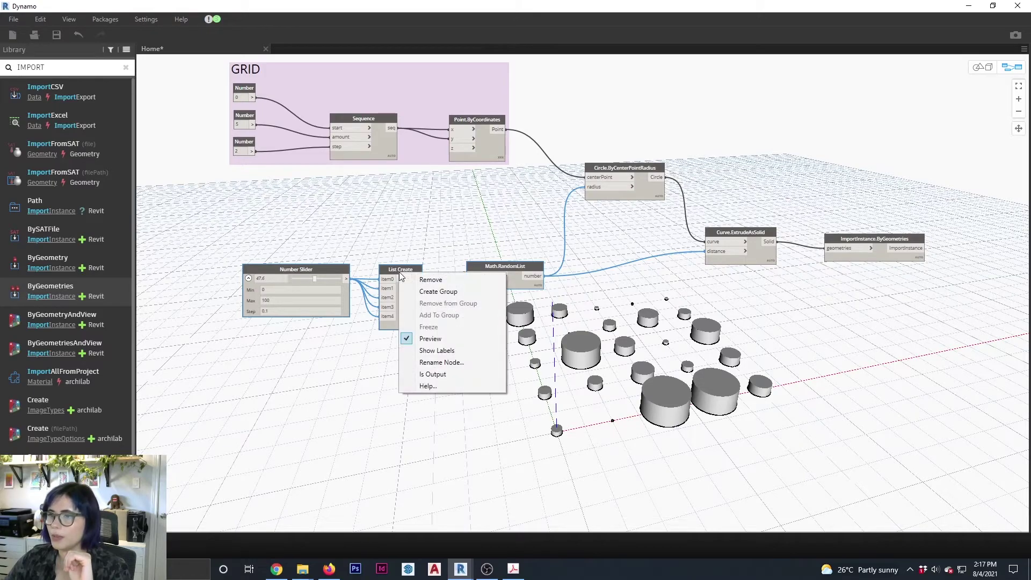
{"action": "left_click", "coordinate": [468, 291]}
{"action": "left_click", "coordinate": [361, 249]}
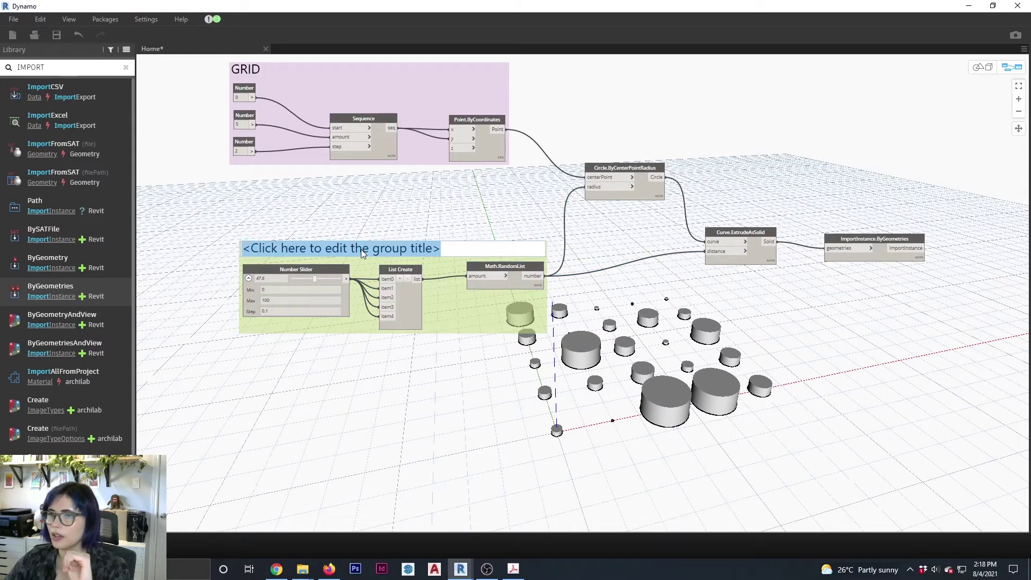
{"action": "type", "text": "RANDOMI"}
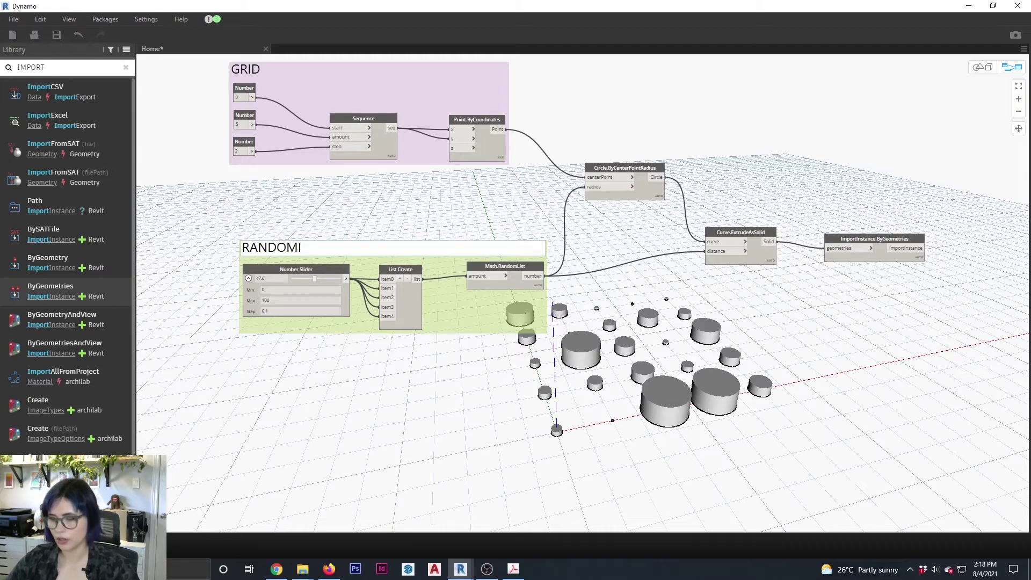
{"action": "type", "text": "ZER"}
{"action": "key", "text": "Return"}
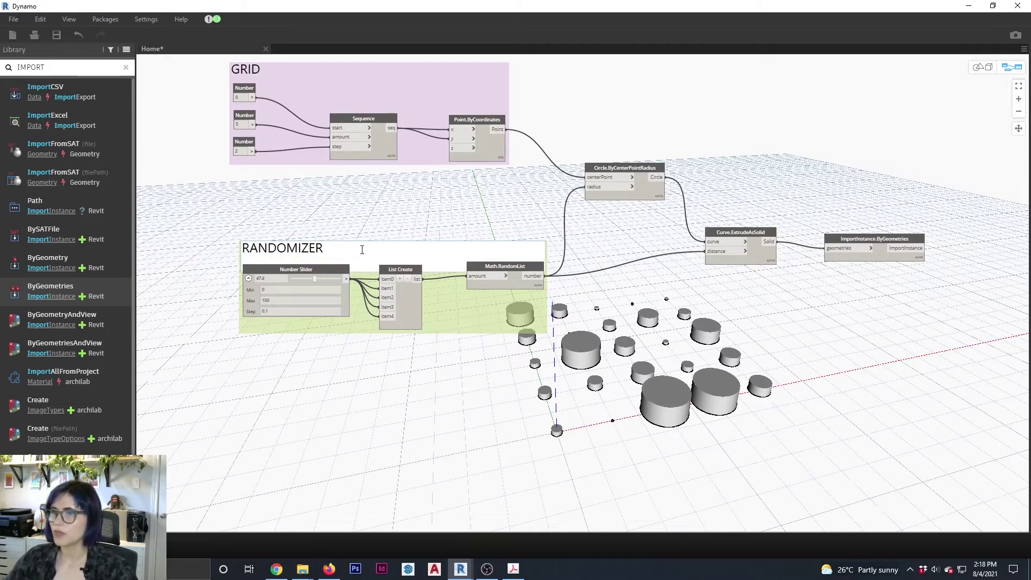
{"action": "left_click", "coordinate": [355, 377]}
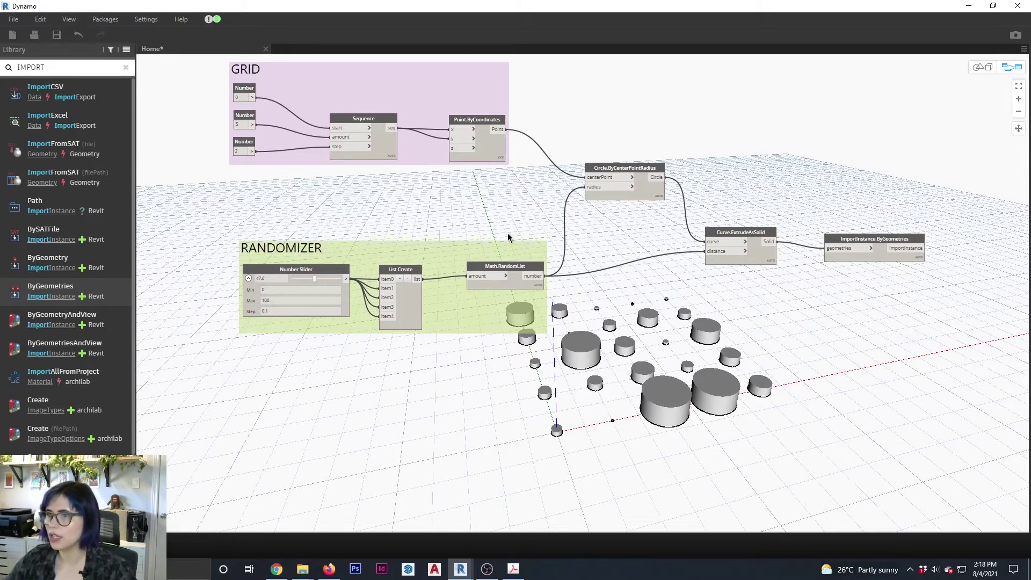
Move the RANDOMIZER group up closer to GRID and re-centre the graph view
{"action": "left_click_drag", "start_coordinate": [508, 237], "coordinate": [498, 219]}
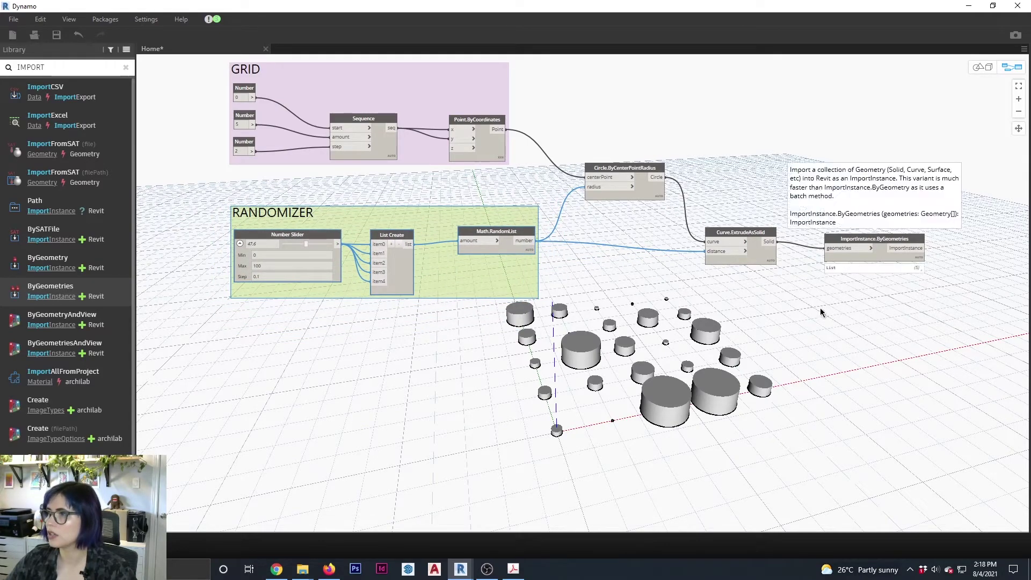
{"action": "scroll", "coordinate": [889, 337], "scroll_direction": "down", "scroll_amount": 4}
{"action": "middle_click_drag", "start_coordinate": [605, 255], "coordinate": [523, 319]}
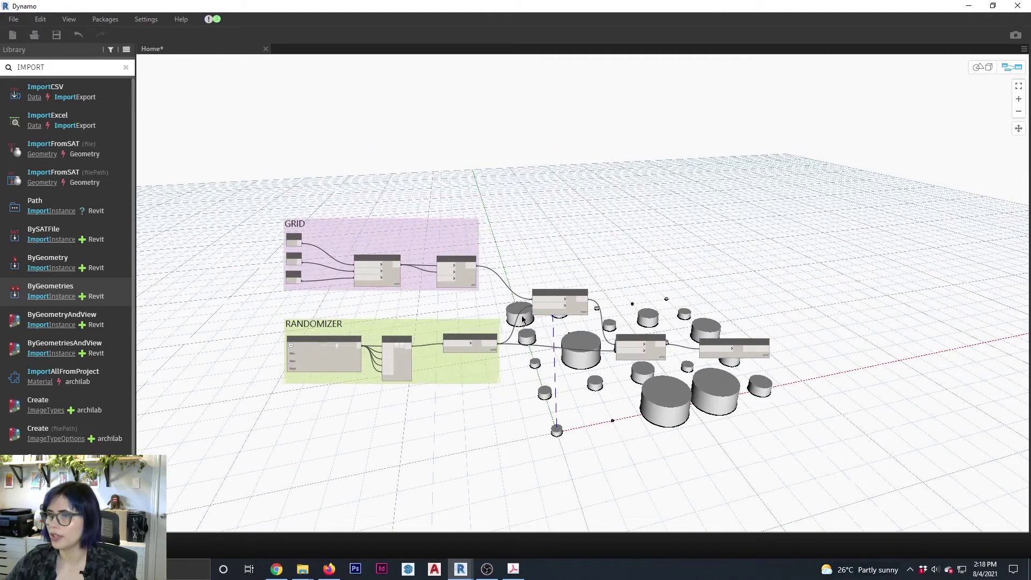
{"action": "scroll", "coordinate": [473, 339], "scroll_direction": "up", "scroll_amount": 2}
{"action": "middle_click_drag", "start_coordinate": [802, 255], "coordinate": [815, 247]}
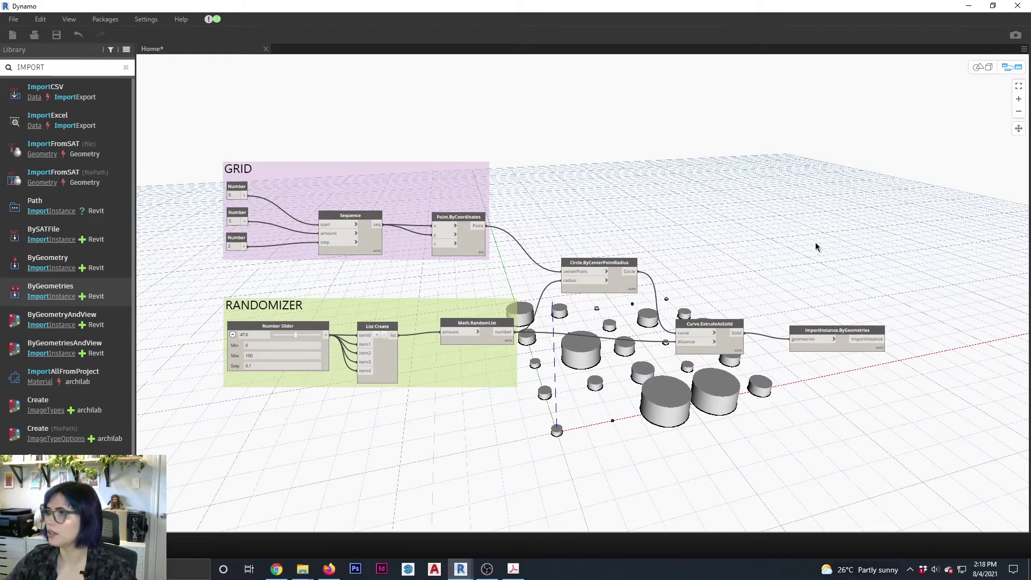